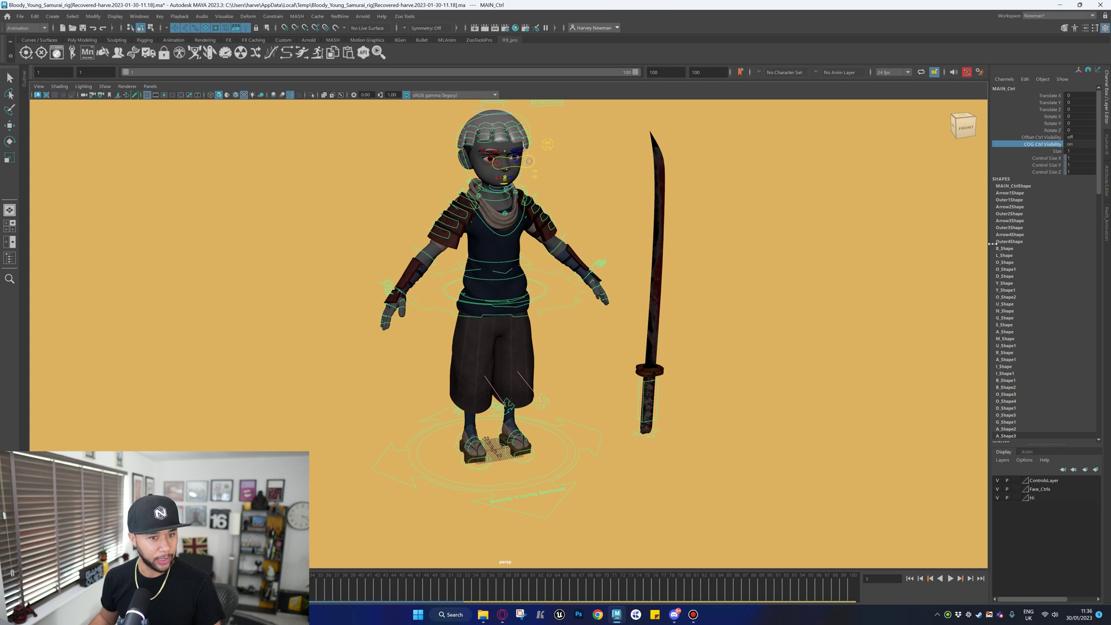
# Try moving the root control around the character's waist, and undo the move.
pyautogui.click(550, 296)
pyautogui.click(509, 301)
pyautogui.press('w')
pyautogui.moveTo(493, 290)
pyautogui.mouseDown()
pyautogui.moveTo(491, 299)
pyautogui.moveTo(489, 281)
pyautogui.mouseUp()
pyautogui.hotkey('ctrl', 'z')
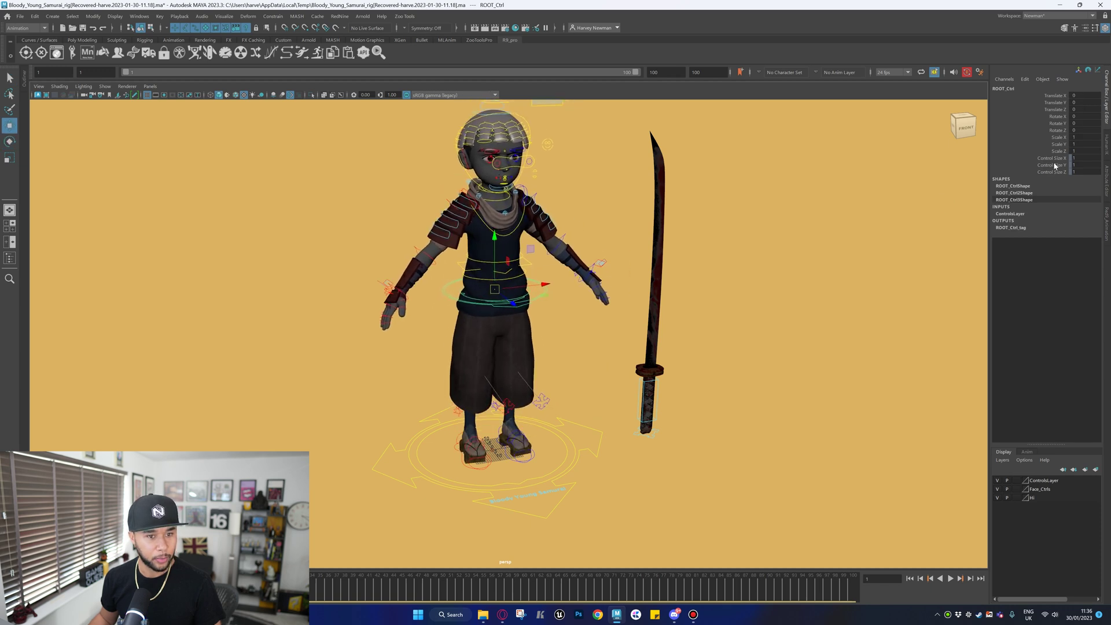
# Select the main control, try moving the offset control at the waist, and undo the move.
pyautogui.press('Up')
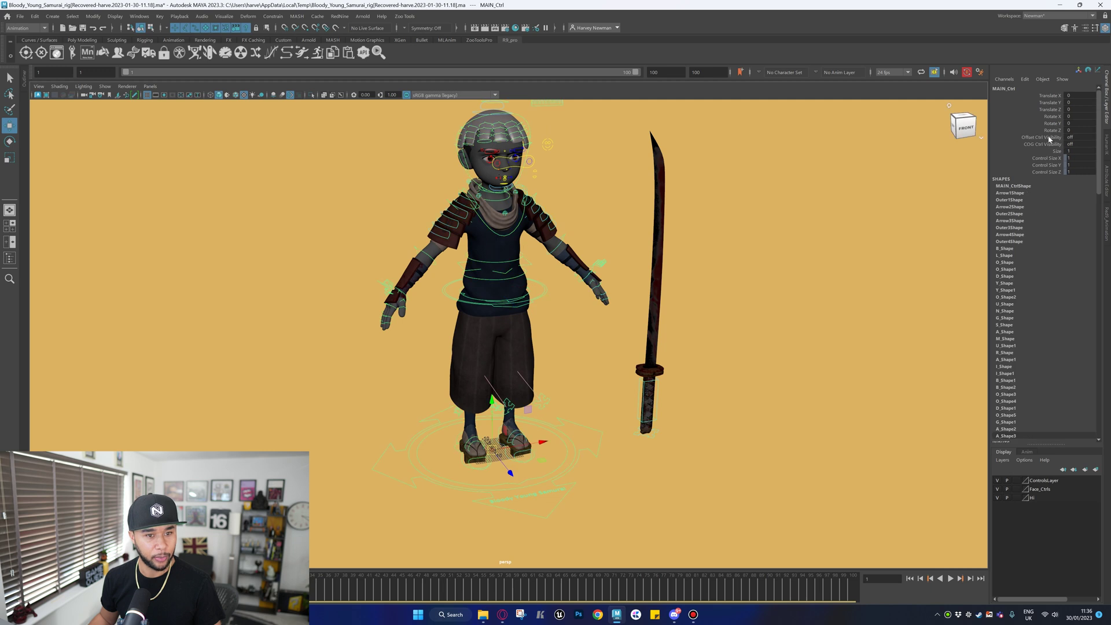
pyautogui.click(563, 317)
pyautogui.moveTo(494, 288)
pyautogui.mouseDown()
pyautogui.moveTo(509, 307)
pyautogui.moveTo(510, 278)
pyautogui.moveTo(512, 299)
pyautogui.mouseUp()
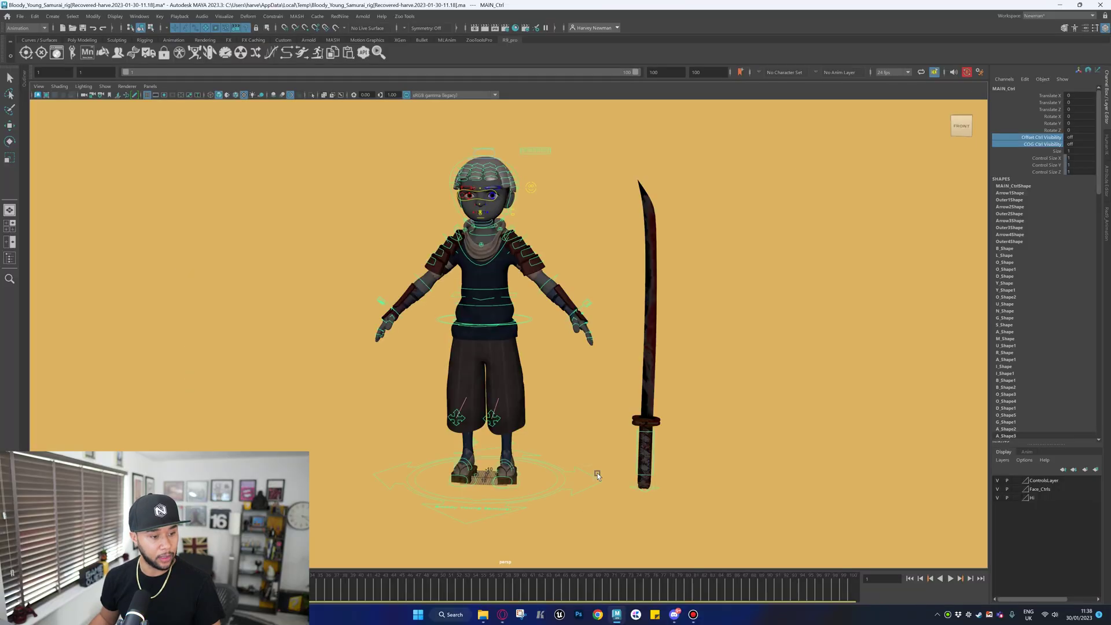
pyautogui.hotkey('ctrl', 'z')
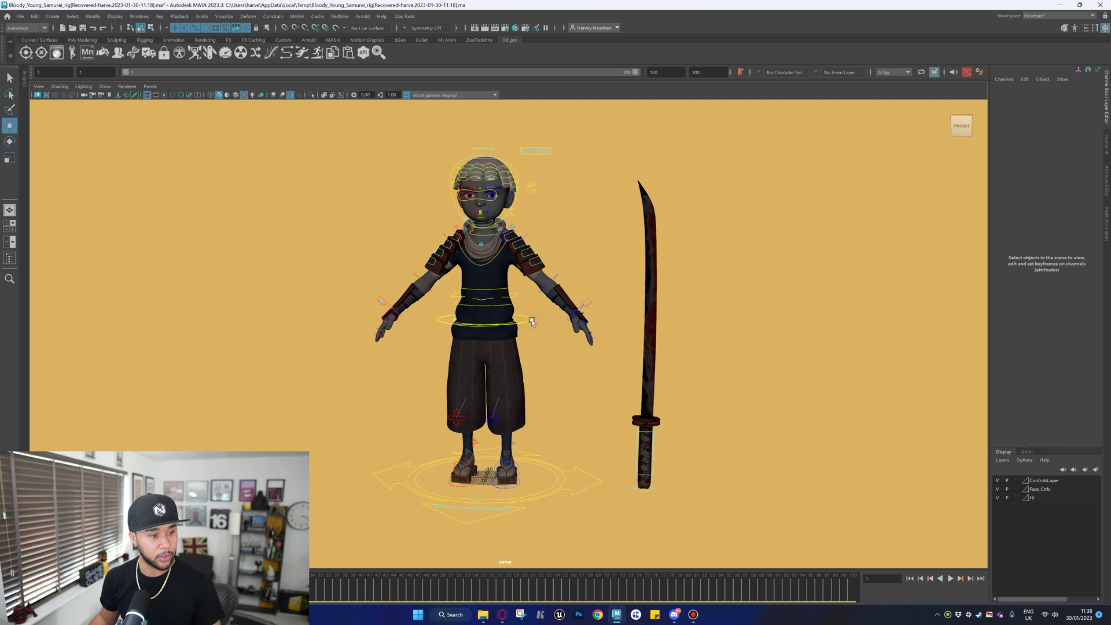
# Inspect the root control at the waist and the outer main control labelled Bloody Young Samurai by selecting each in turn.
pyautogui.click(531, 321)
pyautogui.keyDown('alt'); pyautogui.moveTo(516, 430); pyautogui.dragTo(507, 416, button='middle'); pyautogui.keyUp('alt')
pyautogui.moveTo(500, 438)
pyautogui.keyDown('alt'); pyautogui.mouseDown()
pyautogui.moveTo(523, 422)
pyautogui.moveTo(501, 444)
pyautogui.mouseUp(); pyautogui.keyUp('alt')
pyautogui.keyDown('alt'); pyautogui.moveTo(501, 444); pyautogui.dragTo(551, 446, button='right'); pyautogui.keyUp('alt')
pyautogui.keyDown('alt'); pyautogui.moveTo(552, 445); pyautogui.dragTo(562, 378, button='middle'); pyautogui.keyUp('alt')
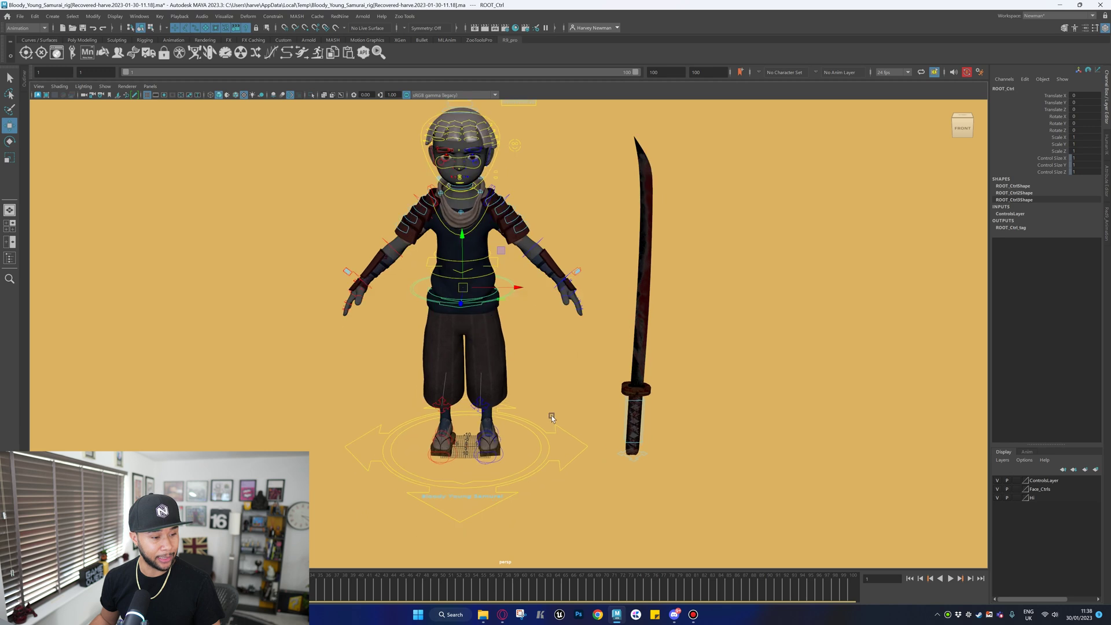
pyautogui.keyDown('alt'); pyautogui.moveTo(562, 377); pyautogui.dragTo(550, 422, button='right'); pyautogui.keyUp('alt')
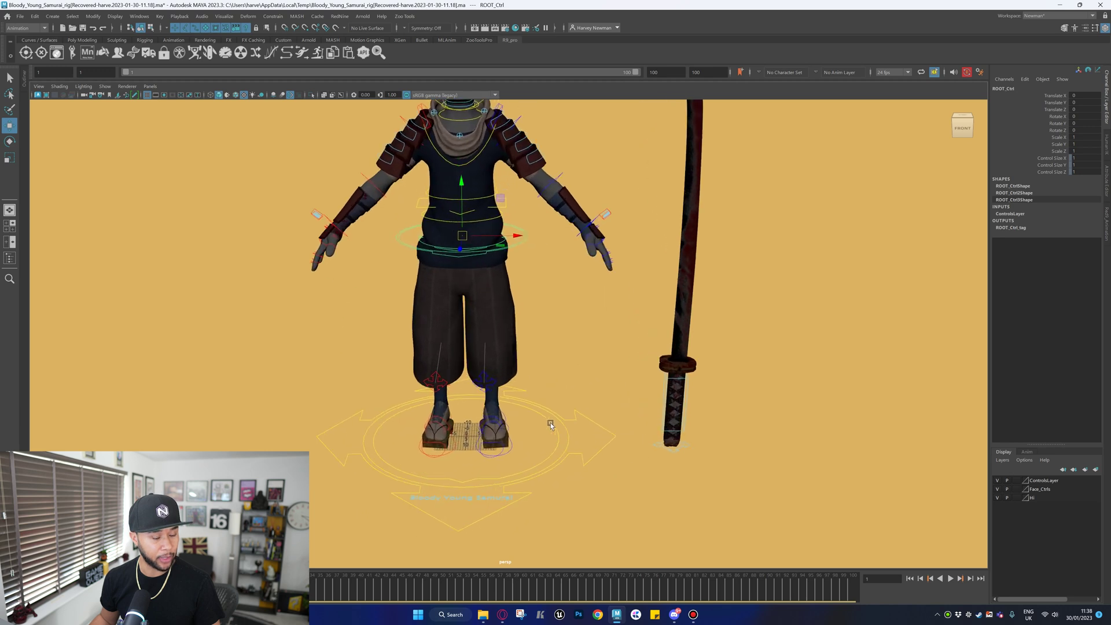
pyautogui.keyDown('alt'); pyautogui.moveTo(550, 422); pyautogui.dragTo(538, 454, button='middle'); pyautogui.keyUp('alt')
pyautogui.keyDown('alt'); pyautogui.moveTo(538, 454); pyautogui.dragTo(554, 462); pyautogui.keyUp('alt')
pyautogui.keyDown('alt'); pyautogui.moveTo(554, 461); pyautogui.dragTo(549, 418, button='middle'); pyautogui.keyUp('alt')
pyautogui.click(510, 467)
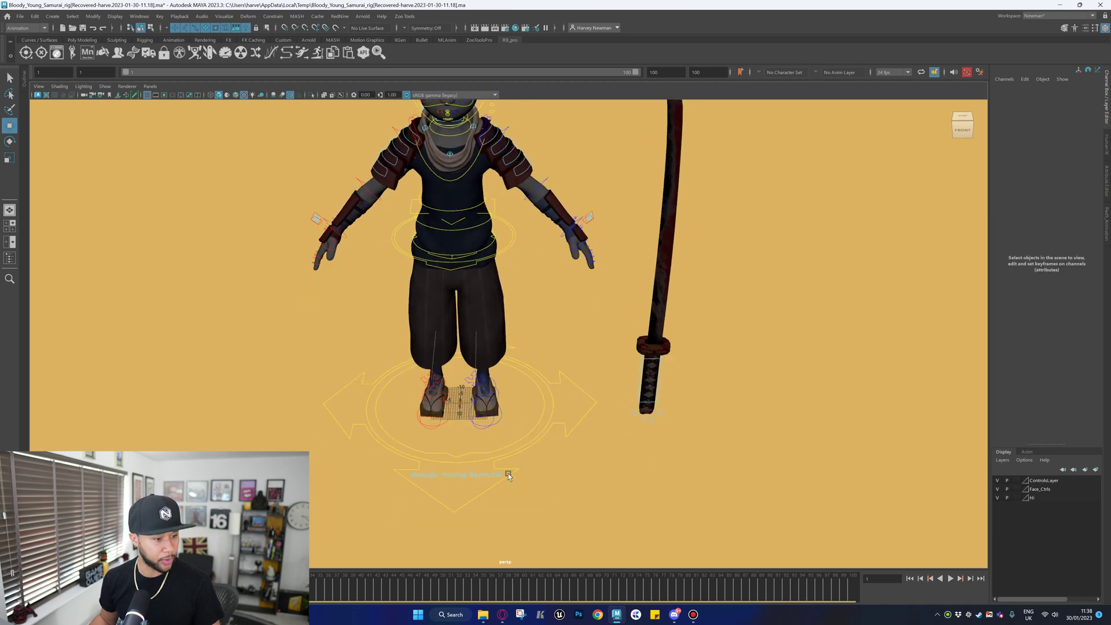
pyautogui.click(515, 471)
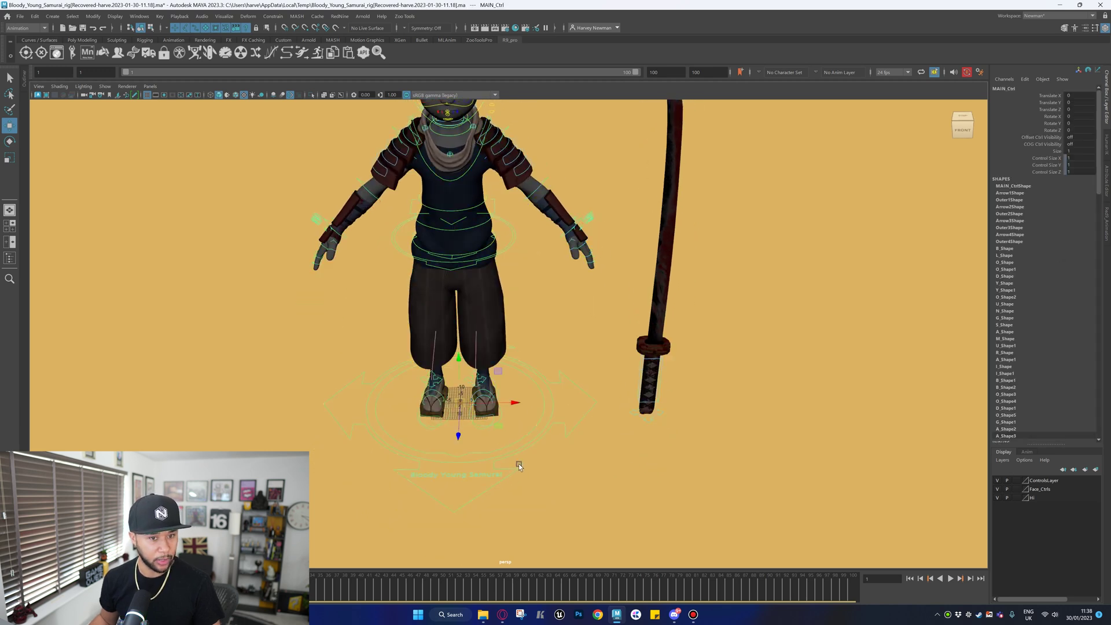
pyautogui.keyDown('alt'); pyautogui.moveTo(532, 426); pyautogui.dragTo(539, 433, button='middle'); pyautogui.keyUp('alt')
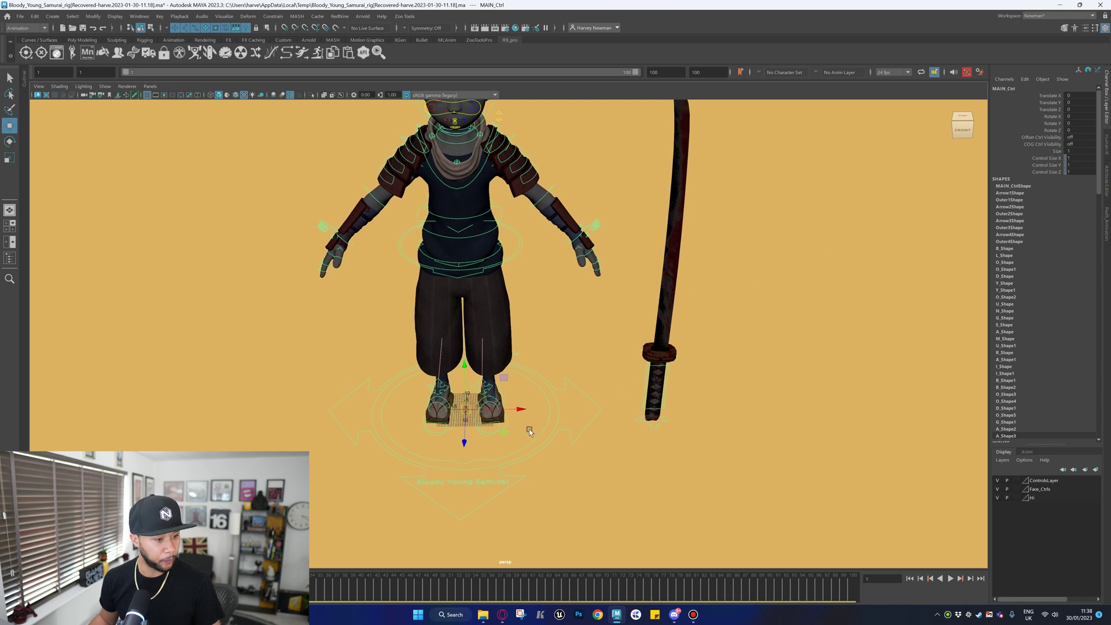
pyautogui.keyDown('alt'); pyautogui.moveTo(491, 465); pyautogui.dragTo(534, 477, button='right'); pyautogui.keyUp('alt')
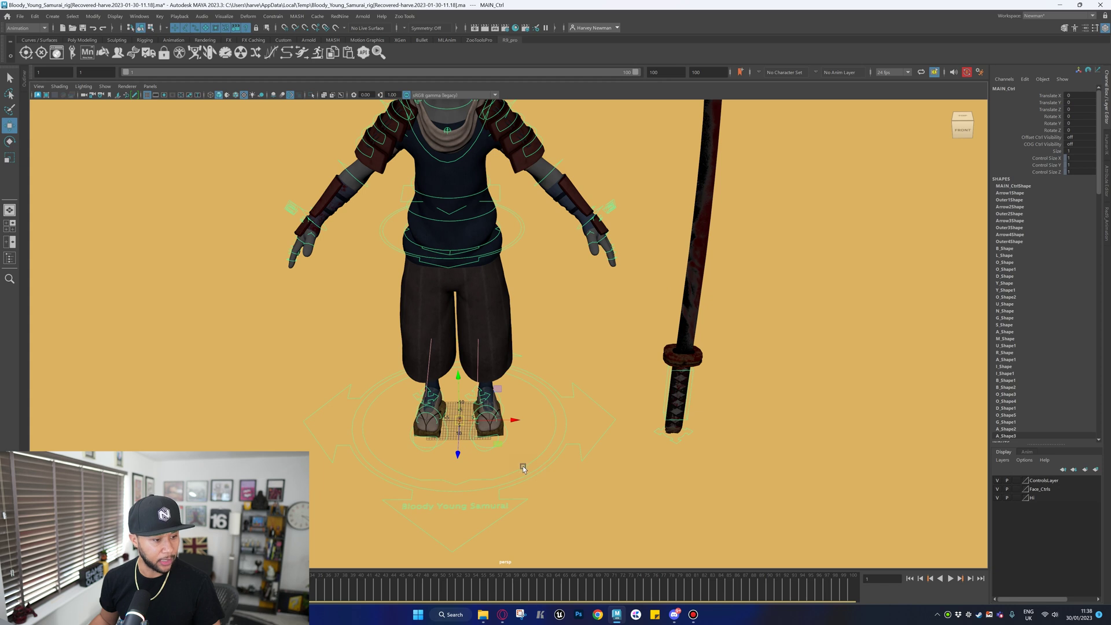
# Try moving the inner main control around the feet several times, undoing each move.
pyautogui.click(531, 461)
pyautogui.scroll(-3, 555, 427)
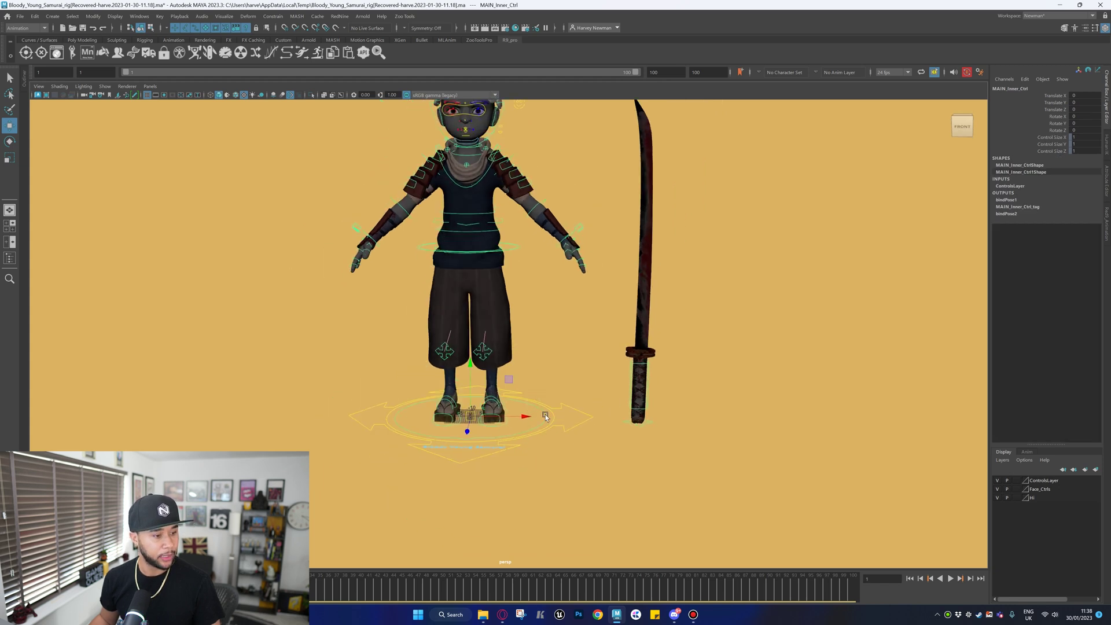
pyautogui.moveTo(573, 414); pyautogui.dragTo(792, 418)
pyautogui.hotkey('ctrl', 'z')
pyautogui.scroll(2, 599, 438)
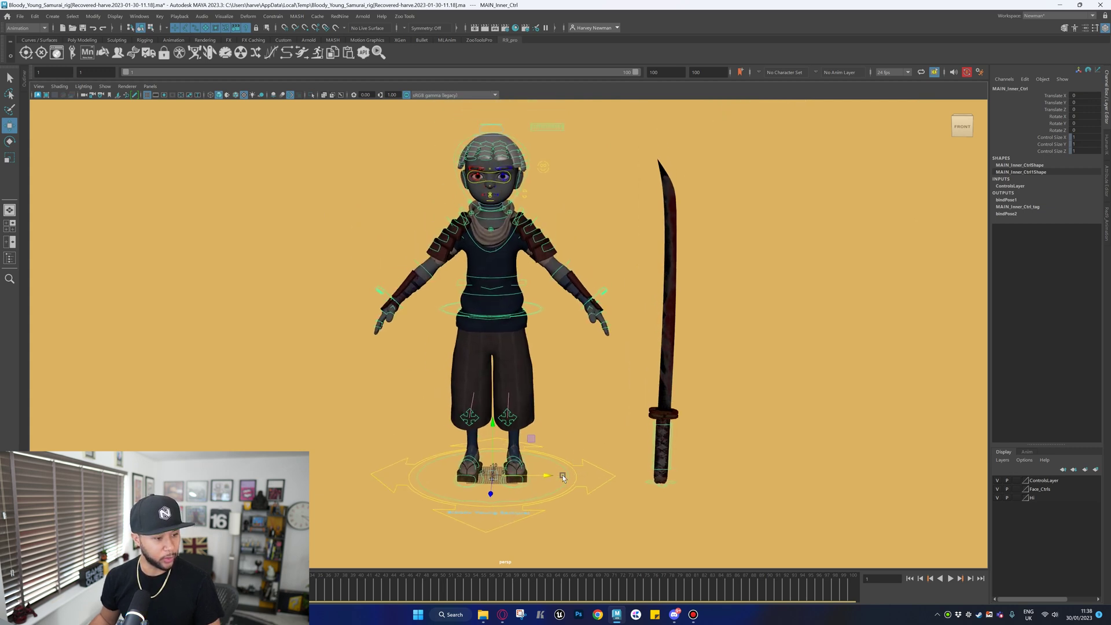
pyautogui.moveTo(563, 478); pyautogui.dragTo(600, 463)
pyautogui.hotkey('ctrl', 'z')
pyautogui.moveTo(676, 474); pyautogui.dragTo(607, 471)
pyautogui.hotkey('ctrl', 'z')
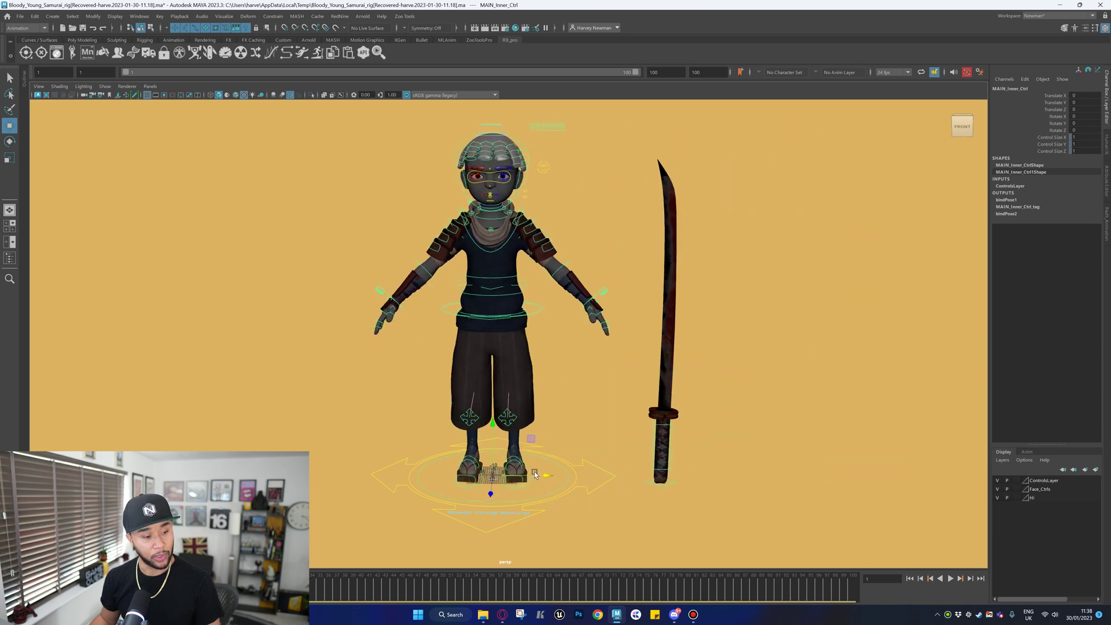
# Select the left leg's foot IK control, try rotating it, and undo the change.
pyautogui.scroll(1, 544, 401)
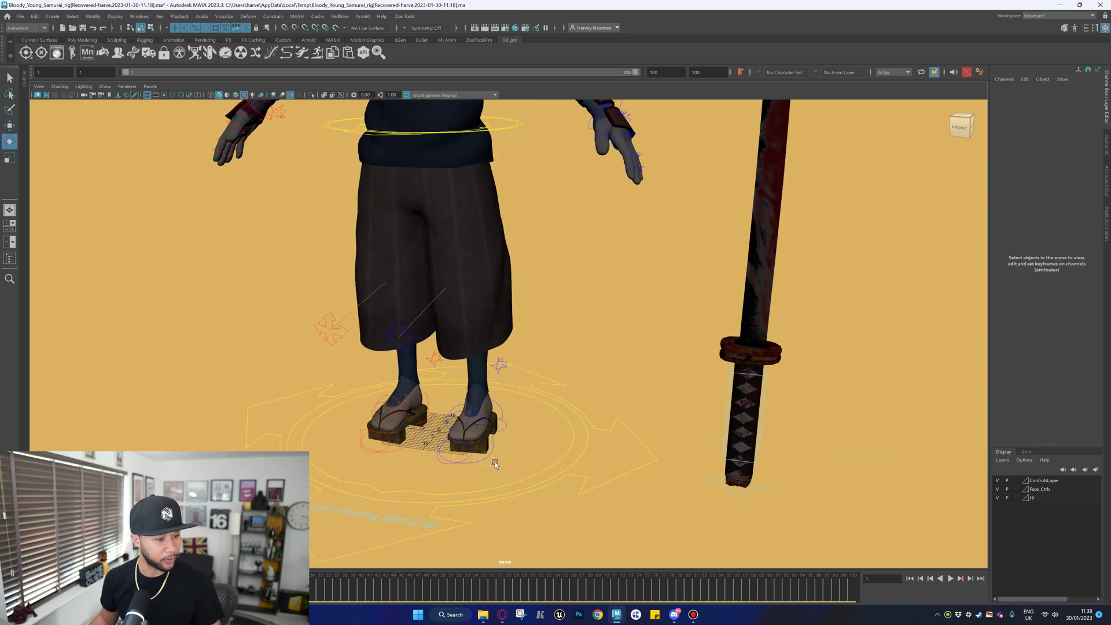
pyautogui.click(495, 462)
pyautogui.keyDown('alt'); pyautogui.moveTo(536, 446); pyautogui.dragTo(531, 307); pyautogui.keyUp('alt')
pyautogui.scroll(5, 497, 311)
pyautogui.scroll(-3, 497, 311)
pyautogui.keyDown('alt'); pyautogui.moveTo(530, 307); pyautogui.dragTo(481, 325, button='middle'); pyautogui.keyUp('alt')
pyautogui.keyDown('alt'); pyautogui.moveTo(481, 325); pyautogui.dragTo(512, 333); pyautogui.keyUp('alt')
pyautogui.moveTo(502, 204); pyautogui.dragTo(527, 179)
pyautogui.hotkey('ctrl', 'z')
# Try moving and rotating the left foot IK control in side view, and undo the changes.
pyautogui.keyDown('alt'); pyautogui.moveTo(607, 243); pyautogui.dragTo(584, 241); pyautogui.keyUp('alt')
pyautogui.press('w')
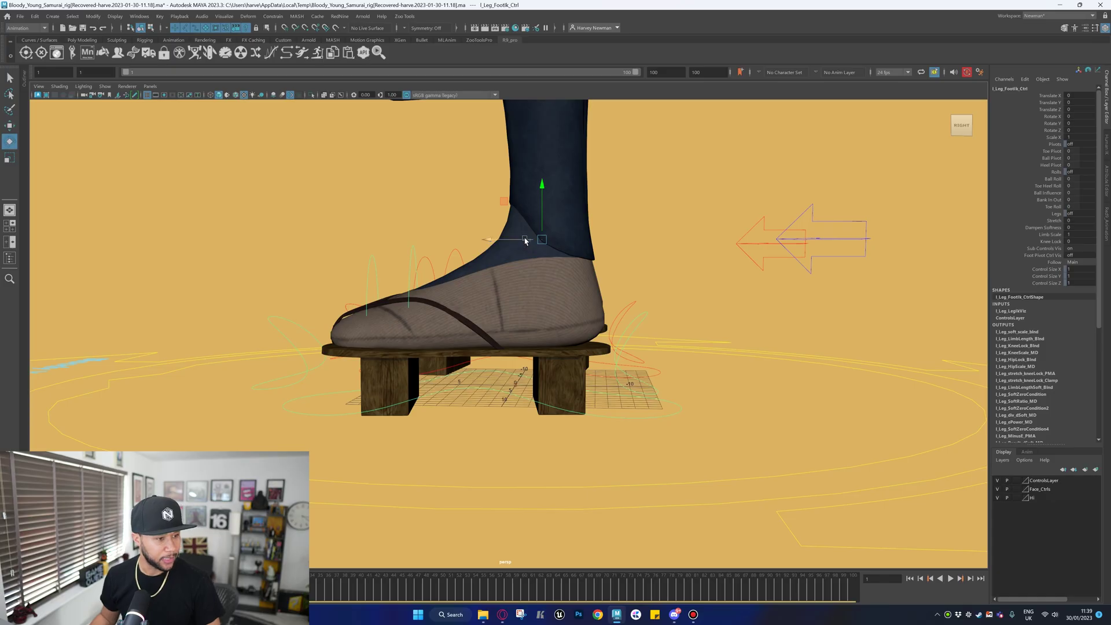
pyautogui.press('e')
pyautogui.moveTo(570, 199); pyautogui.dragTo(541, 238)
pyautogui.hotkey('ctrl', 'z')
pyautogui.hotkey('ctrl', 'z')
pyautogui.press('w')
pyautogui.hotkey('ctrl', 'z')
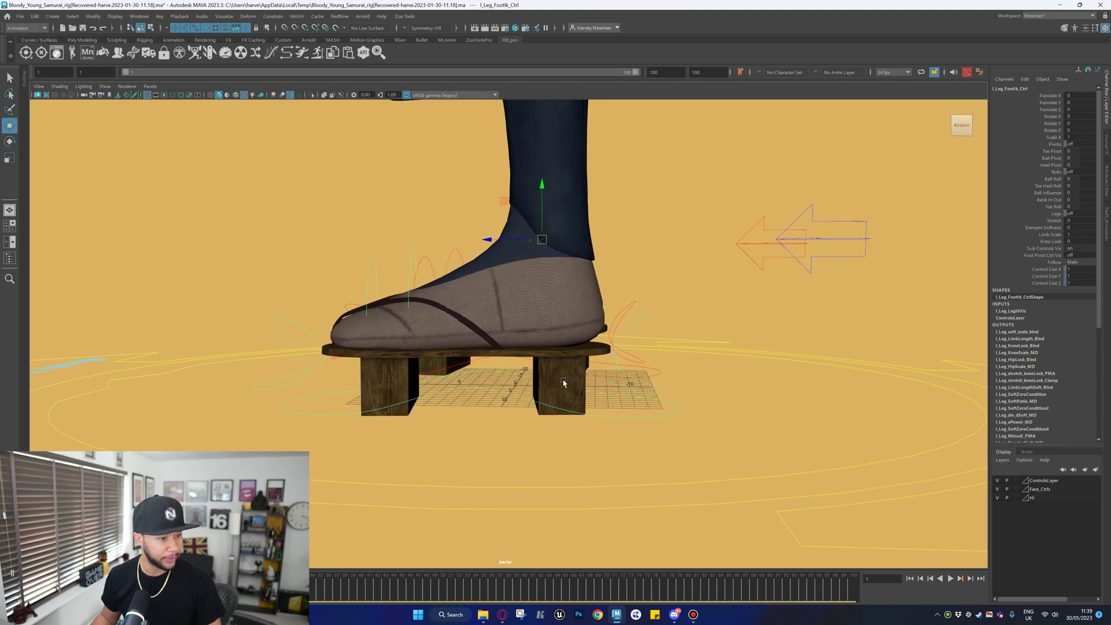
# Try rotating the left foot's heel IK control, and undo the rotation.
pyautogui.moveTo(537, 335)
pyautogui.keyDown('alt'); pyautogui.mouseDown()
pyautogui.moveTo(617, 331)
pyautogui.moveTo(549, 338)
pyautogui.mouseUp(); pyautogui.keyUp('alt')
pyautogui.keyDown('alt'); pyautogui.moveTo(550, 338); pyautogui.dragTo(666, 346, button='right'); pyautogui.keyUp('alt')
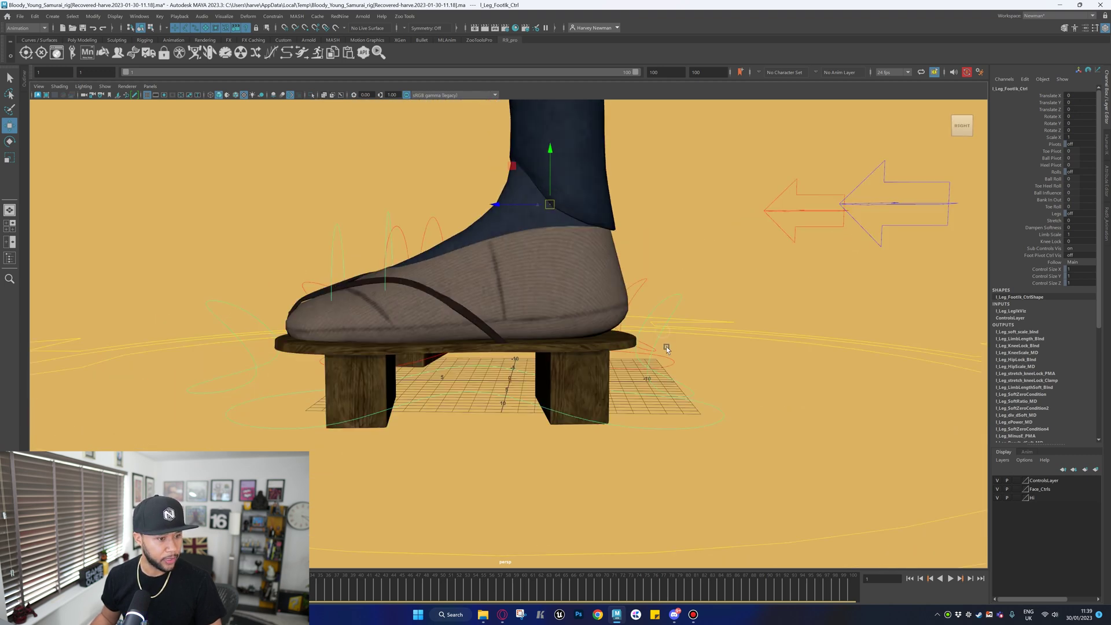
pyautogui.click(663, 346)
pyautogui.press('e')
pyautogui.moveTo(577, 366)
pyautogui.mouseDown()
pyautogui.moveTo(585, 370)
pyautogui.moveTo(564, 374)
pyautogui.moveTo(590, 370)
pyautogui.moveTo(542, 370)
pyautogui.moveTo(610, 373)
pyautogui.moveTo(561, 371)
pyautogui.moveTo(586, 368)
pyautogui.mouseUp()
pyautogui.hotkey('ctrl', 'z')
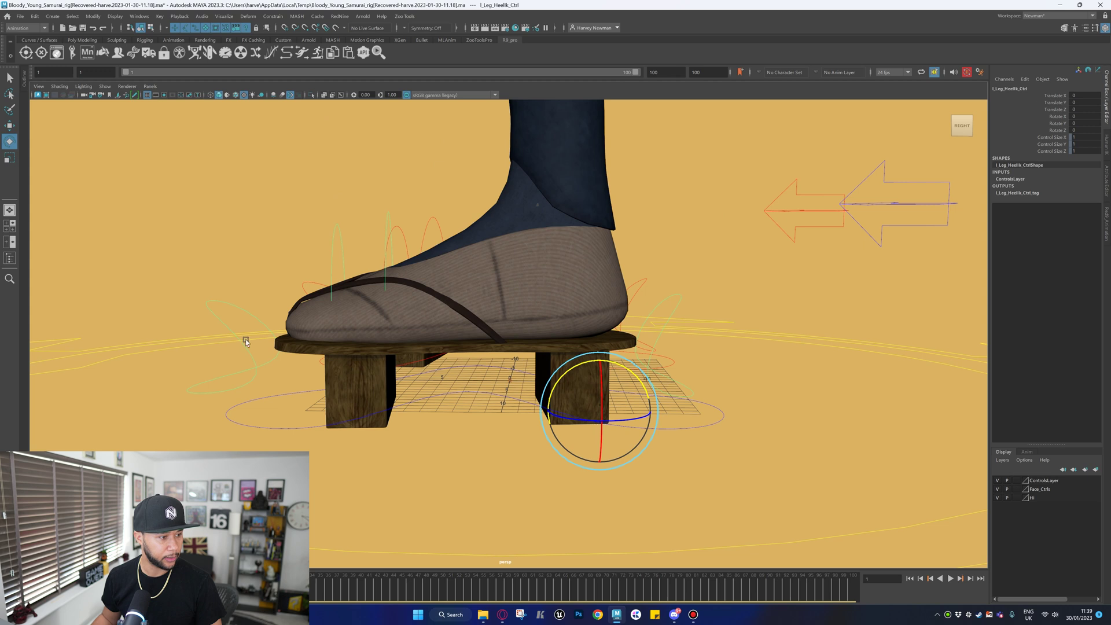
# Try rotating the control in front of the left foot's toes, and undo the rotation.
pyautogui.click(238, 337)
pyautogui.moveTo(316, 361); pyautogui.dragTo(413, 374)
pyautogui.hotkey('ctrl', 'z')
# Reselect the left foot IK control at the ankle, try moving it, and undo the move.
pyautogui.click(527, 407)
pyautogui.click(550, 229)
pyautogui.moveTo(549, 212); pyautogui.dragTo(568, 361)
pyautogui.hotkey('ctrl', 'z')
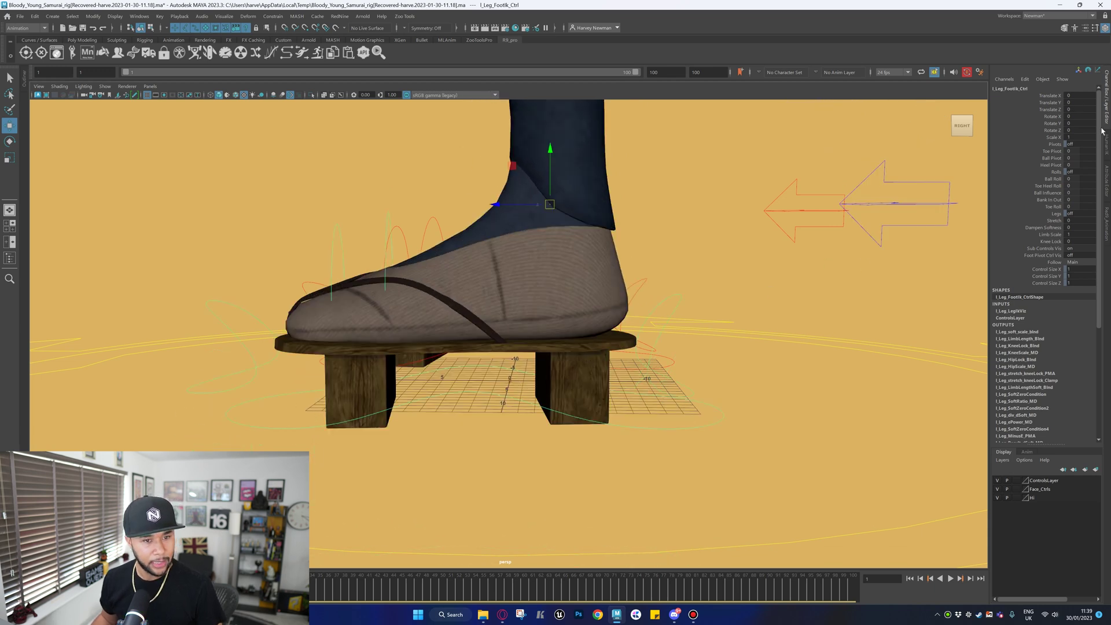
# Try out the Toe Pivot and Heel Pivot attributes of the left foot IK control, undoing each change.
pyautogui.moveTo(786, 266); pyautogui.dragTo(1039, 164, button='middle')
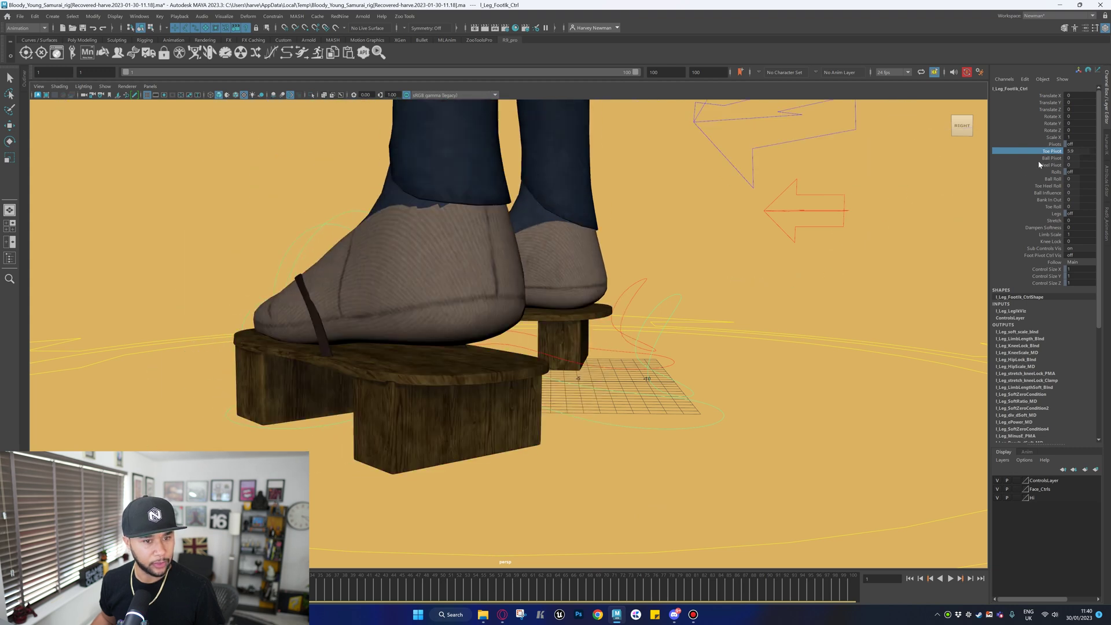
pyautogui.hotkey('ctrl', 'z')
pyautogui.keyDown('alt'); pyautogui.moveTo(822, 270); pyautogui.dragTo(393, 320); pyautogui.keyUp('alt')
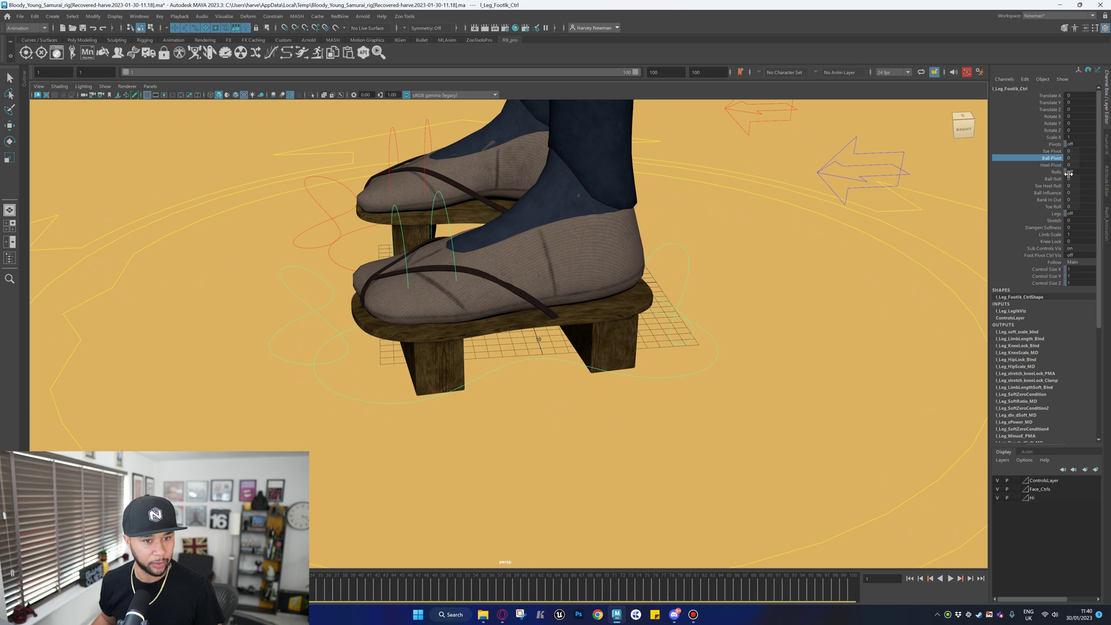
pyautogui.moveTo(622, 390); pyautogui.dragTo(659, 401, button='middle')
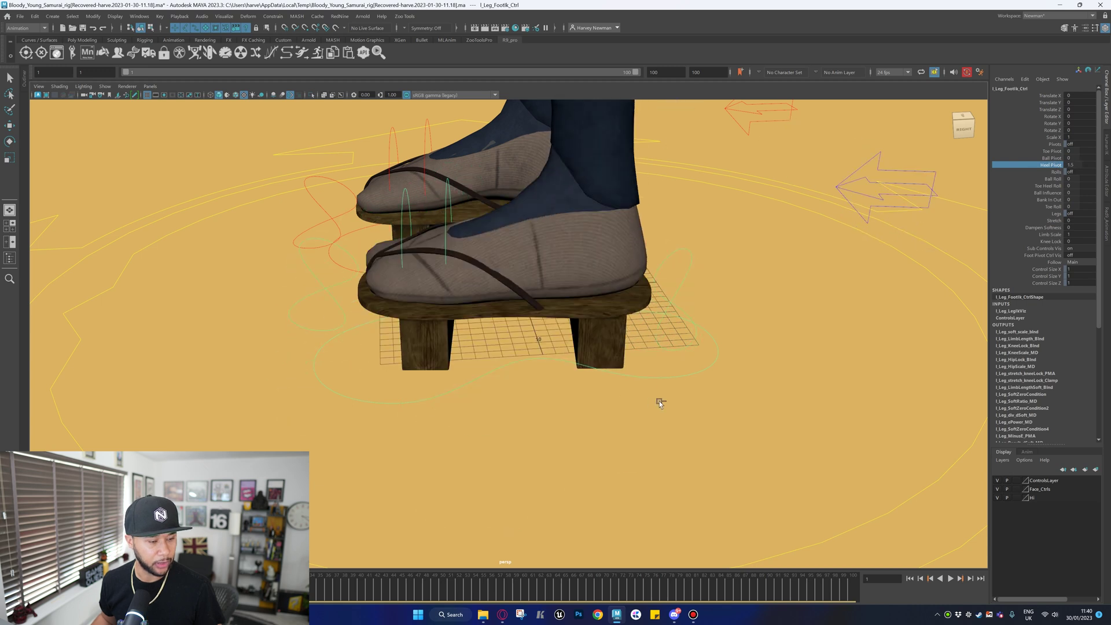
pyautogui.hotkey('ctrl', 'z')
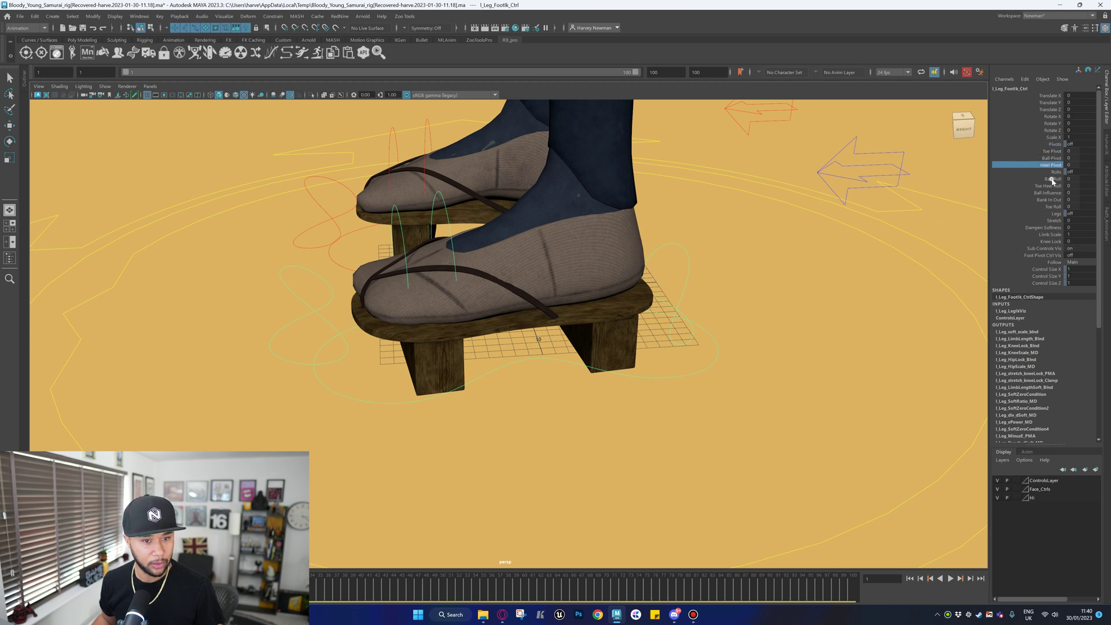
# Set the left foot's Ball Influence to 10 and try out its Ball Roll and Toe Heel Roll attributes.
pyautogui.moveTo(721, 318); pyautogui.dragTo(924, 261, button='middle')
pyautogui.moveTo(727, 333); pyautogui.dragTo(1005, 211, button='middle')
pyautogui.moveTo(798, 323); pyautogui.dragTo(835, 320, button='middle')
pyautogui.hotkey('ctrl', 'z')
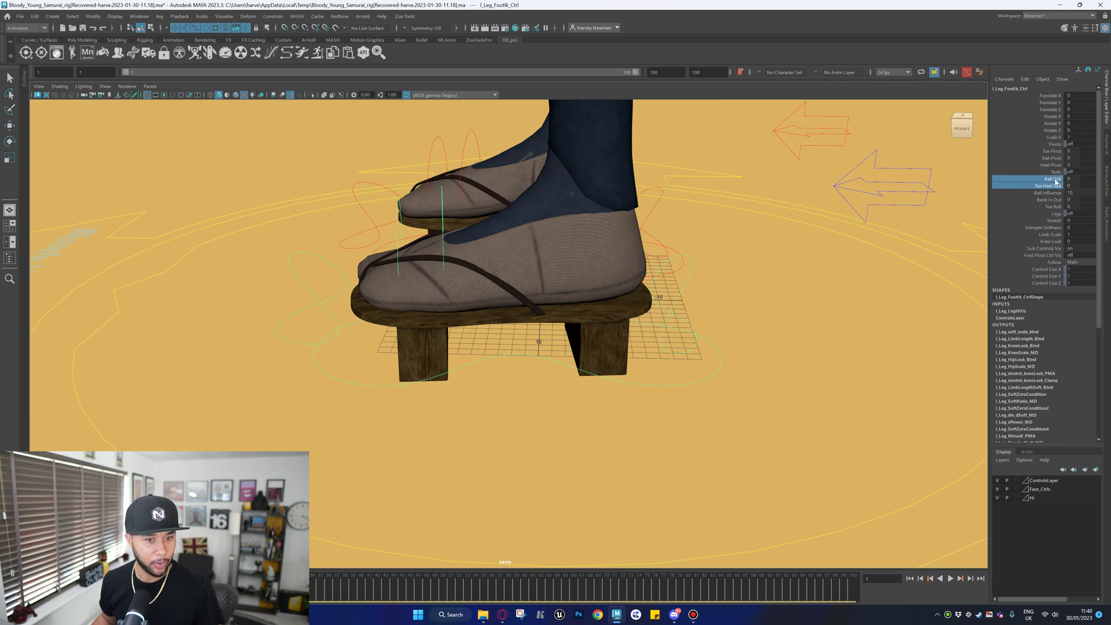
# Try rolling the left foot onto its ball with a different Ball Influence, and undo the changes.
pyautogui.moveTo(926, 275); pyautogui.dragTo(924, 297, button='middle')
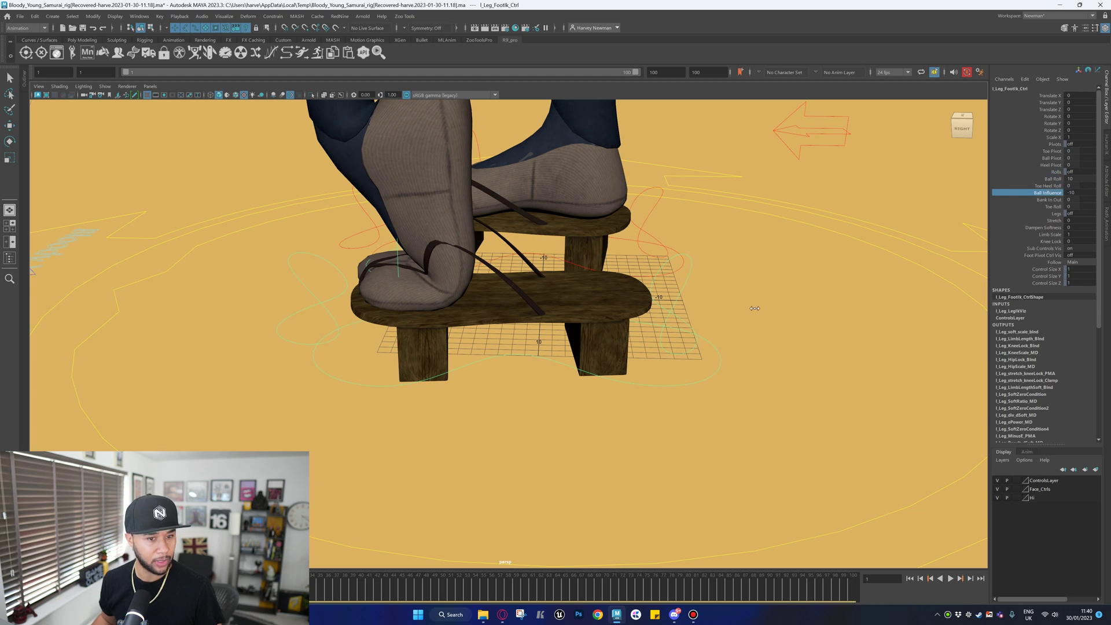
pyautogui.hotkey('ctrl', 'z')
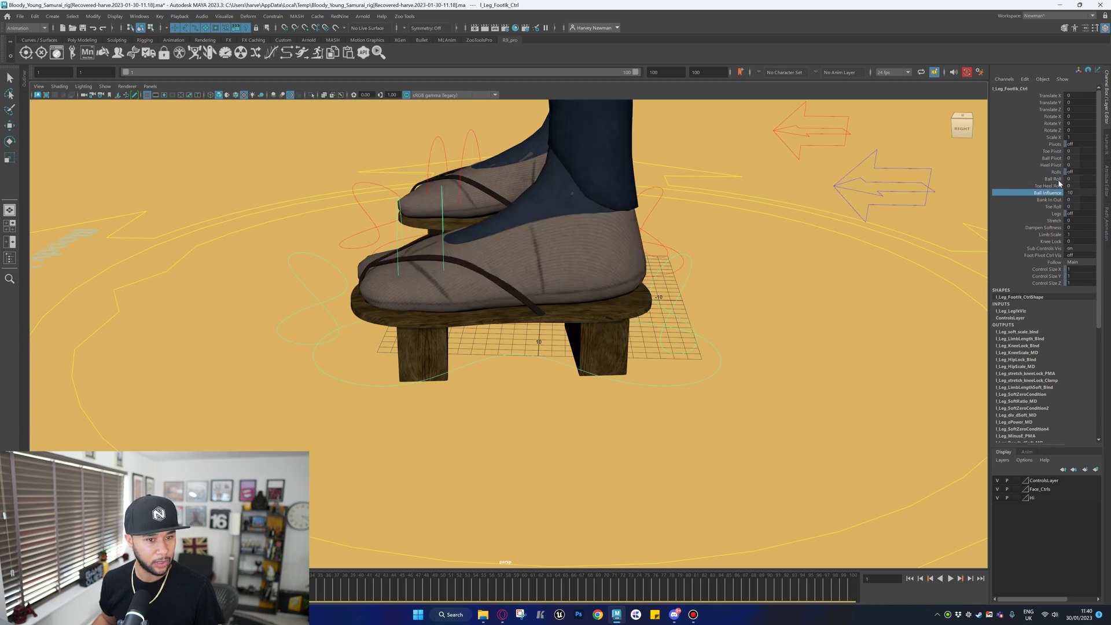
pyautogui.moveTo(756, 340)
pyautogui.mouseDown(button='middle')
pyautogui.moveTo(769, 341)
pyautogui.moveTo(744, 342)
pyautogui.moveTo(784, 346)
pyautogui.moveTo(764, 345)
pyautogui.mouseUp(button='middle')
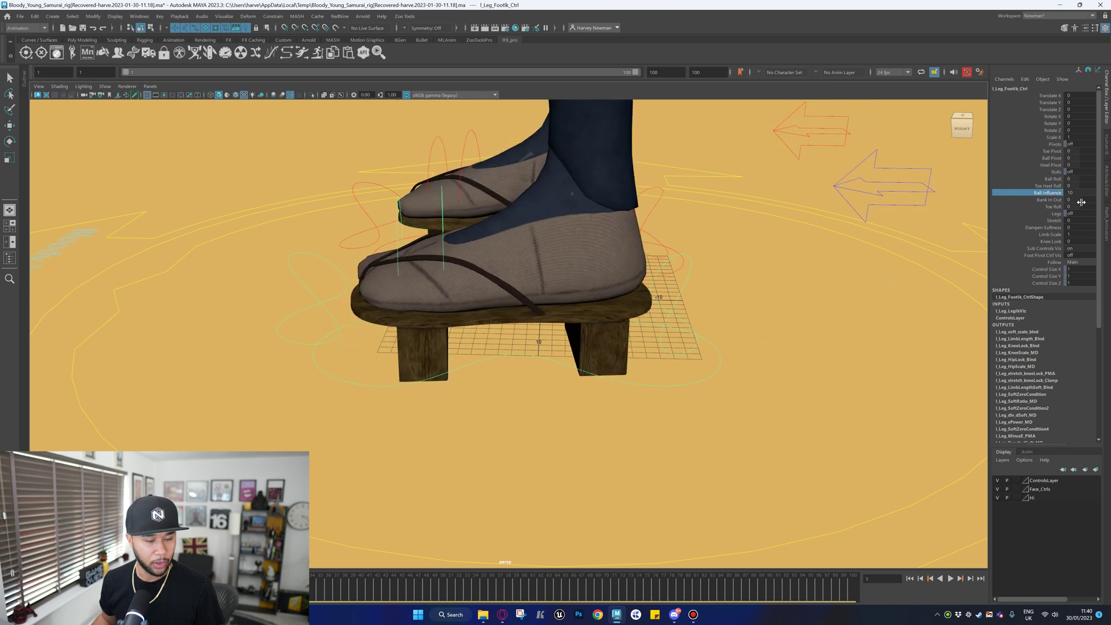
# Try tilting the left foot with Bank In Out and rotating its ball IK control, and undo both changes.
pyautogui.moveTo(806, 309); pyautogui.dragTo(774, 321, button='middle')
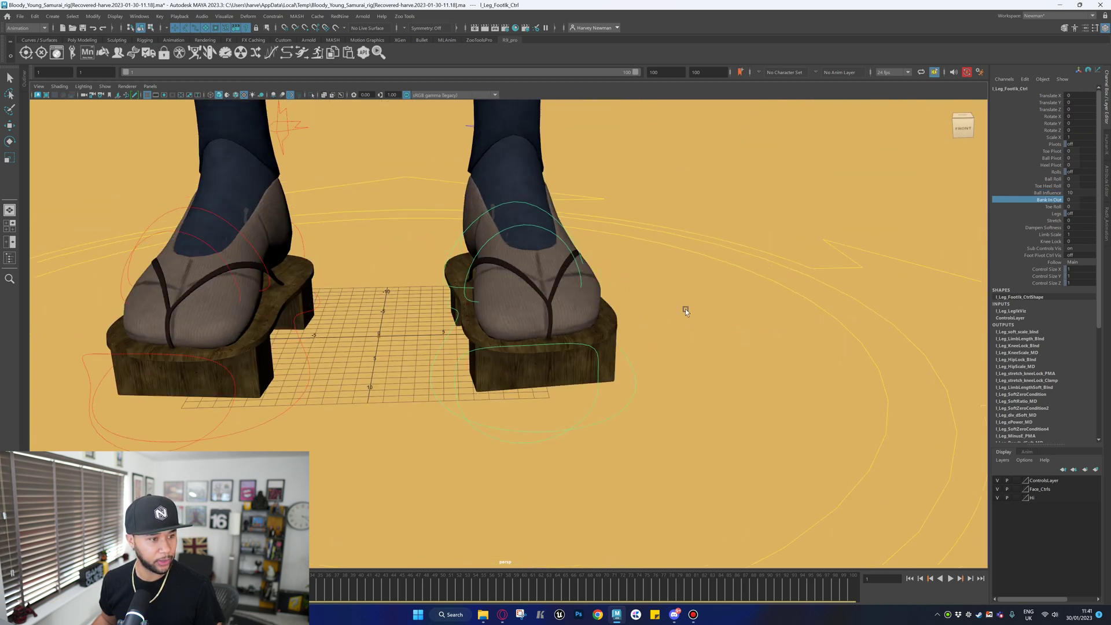
pyautogui.moveTo(685, 308)
pyautogui.mouseDown(button='middle')
pyautogui.moveTo(702, 307)
pyautogui.moveTo(668, 305)
pyautogui.mouseUp(button='middle')
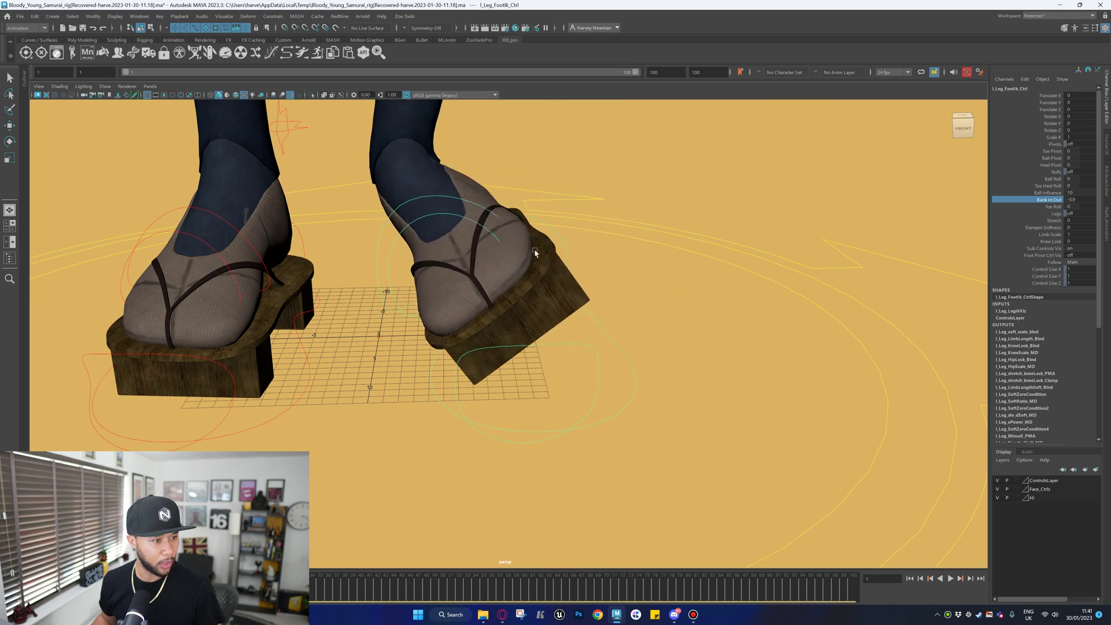
pyautogui.click(463, 205)
pyautogui.press('w')
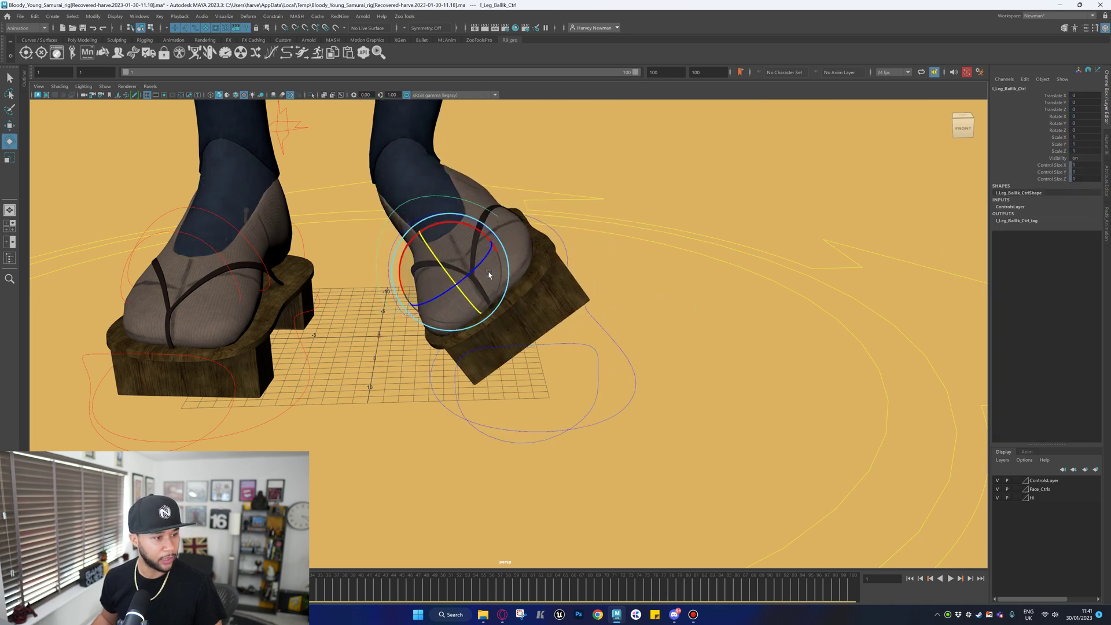
pyautogui.moveTo(471, 273); pyautogui.dragTo(504, 281)
pyautogui.click(506, 282)
pyautogui.hotkey('ctrl', 'z')
pyautogui.hotkey('ctrl', 'z')
pyautogui.hotkey('ctrl', 'z')
# Try out the left foot's Toe Roll attribute in side view, and undo the change.
pyautogui.keyDown('alt'); pyautogui.moveTo(633, 238); pyautogui.dragTo(953, 180); pyautogui.keyUp('alt')
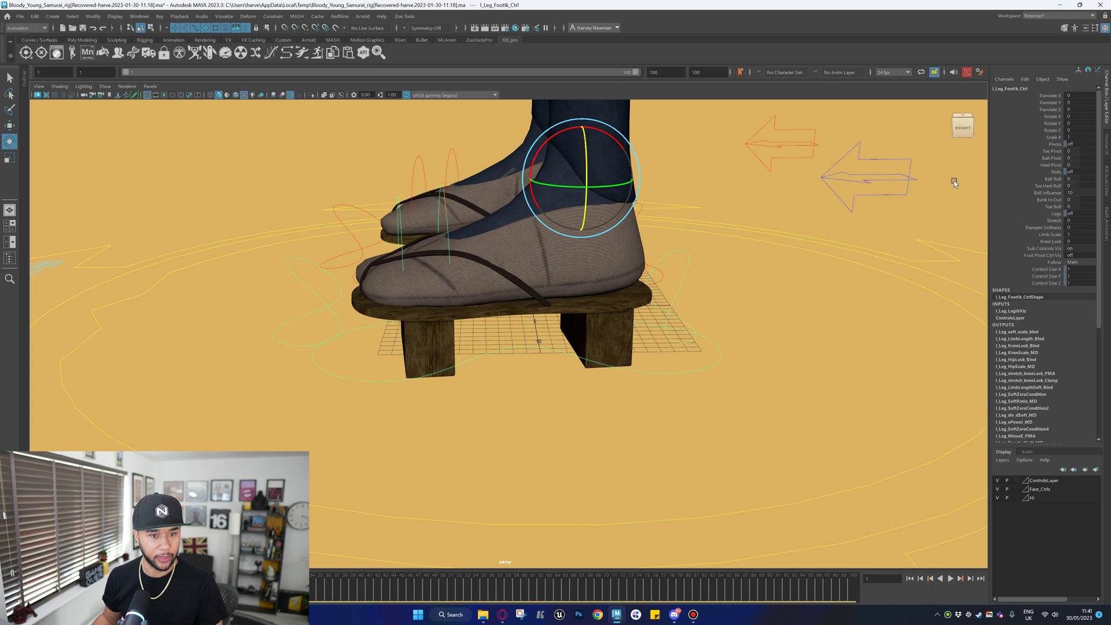
pyautogui.click(1054, 165)
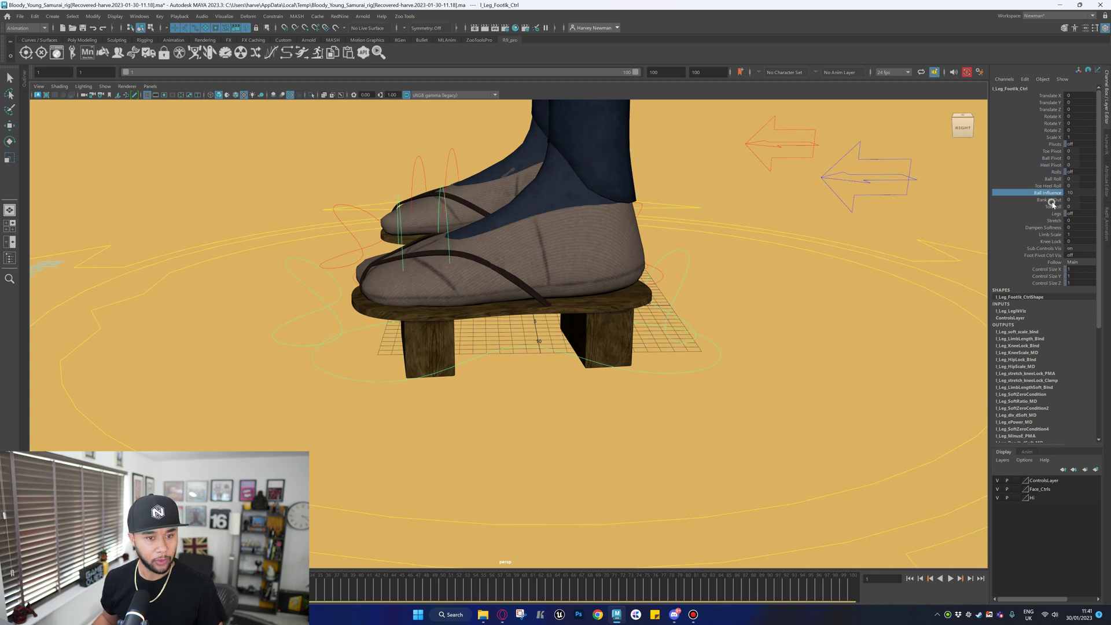
pyautogui.moveTo(788, 310); pyautogui.dragTo(822, 318, button='middle')
pyautogui.hotkey('ctrl', 'z')
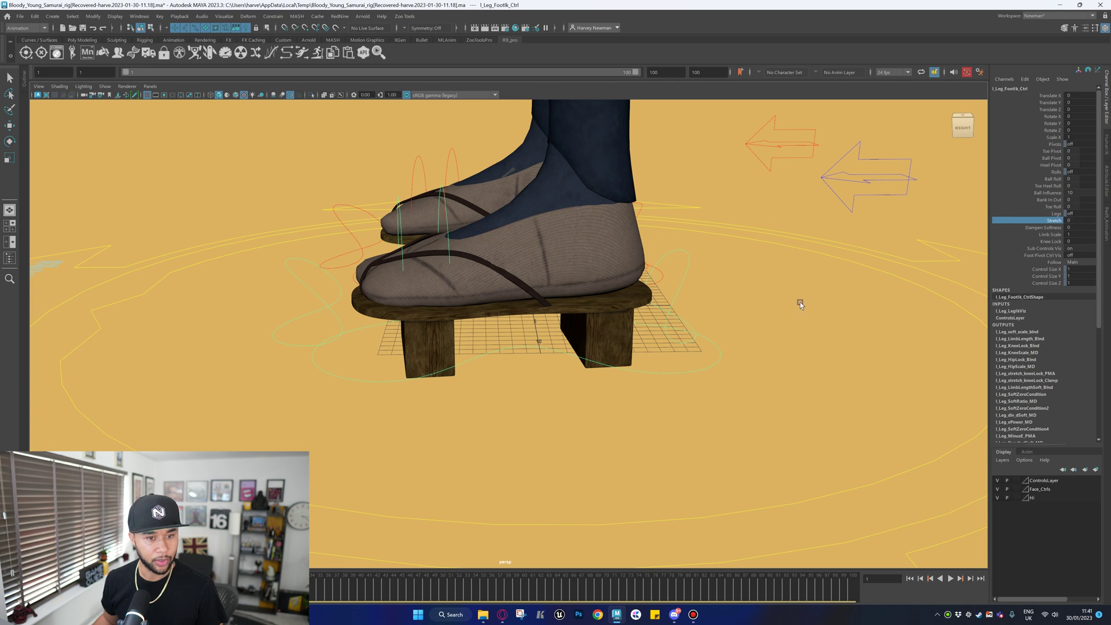
# Set the left foot control's Stretch to 1, try pulling the foot far down to stretch the leg, and undo the move.
pyautogui.keyDown('alt'); pyautogui.moveTo(800, 301); pyautogui.dragTo(787, 311); pyautogui.keyUp('alt')
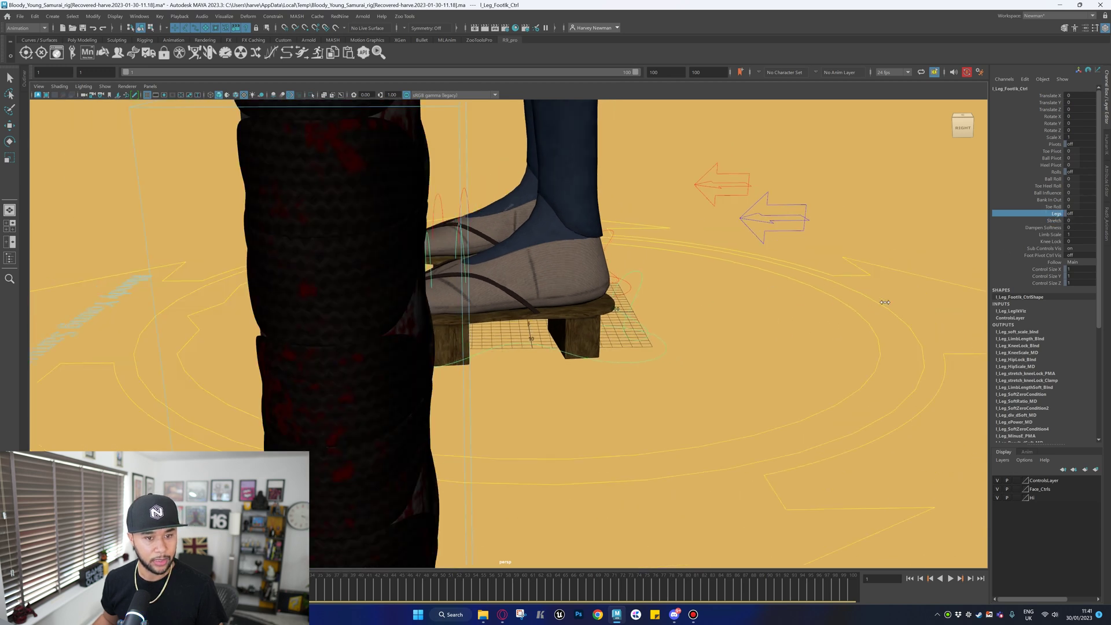
pyautogui.keyDown('alt'); pyautogui.moveTo(771, 277); pyautogui.dragTo(867, 297); pyautogui.keyUp('alt')
pyautogui.keyDown('alt'); pyautogui.moveTo(630, 270); pyautogui.dragTo(659, 273); pyautogui.keyUp('alt')
pyautogui.press('w')
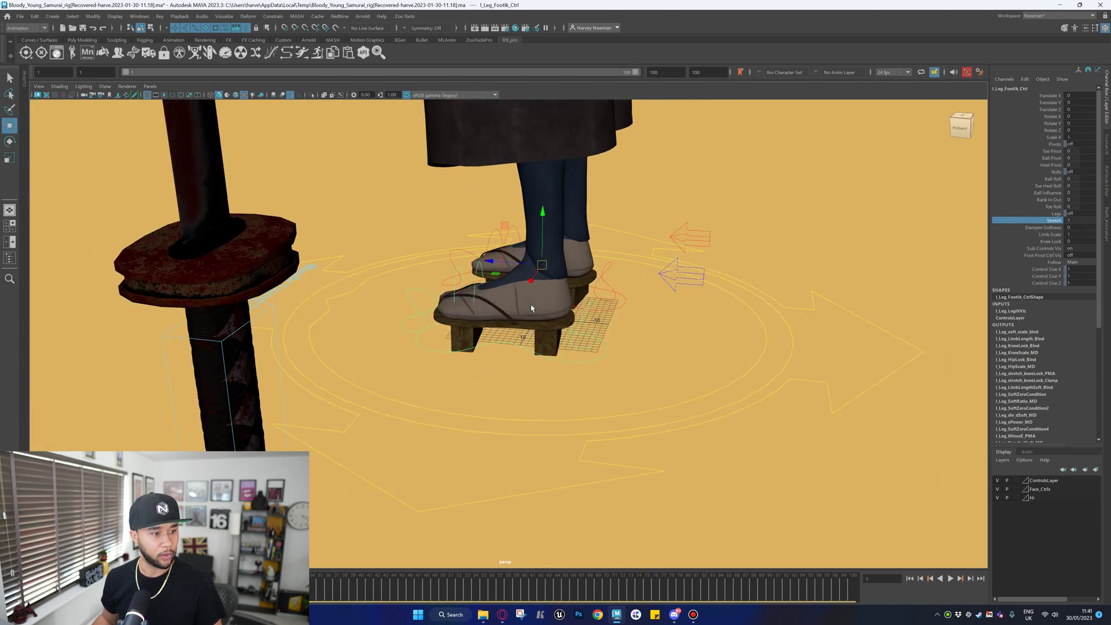
pyautogui.keyDown('alt'); pyautogui.moveTo(530, 305); pyautogui.dragTo(510, 252); pyautogui.keyUp('alt')
pyautogui.moveTo(540, 217); pyautogui.dragTo(555, 544)
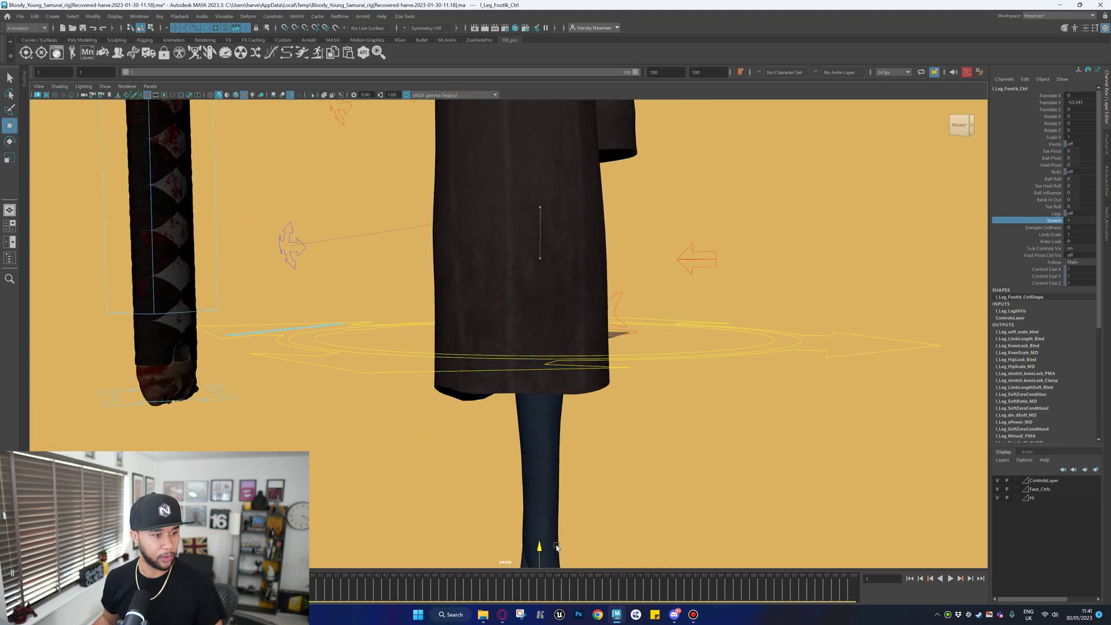
pyautogui.hotkey('ctrl', 'z')
# Try stretching the left leg downward again in front view, and undo the foot control's move.
pyautogui.keyDown('alt'); pyautogui.moveTo(539, 393); pyautogui.dragTo(643, 394); pyautogui.keyUp('alt')
pyautogui.keyDown('alt'); pyautogui.moveTo(642, 394); pyautogui.dragTo(699, 501, button='middle'); pyautogui.keyUp('alt')
pyautogui.keyDown('alt'); pyautogui.moveTo(699, 502); pyautogui.dragTo(675, 429, button='right'); pyautogui.keyUp('alt')
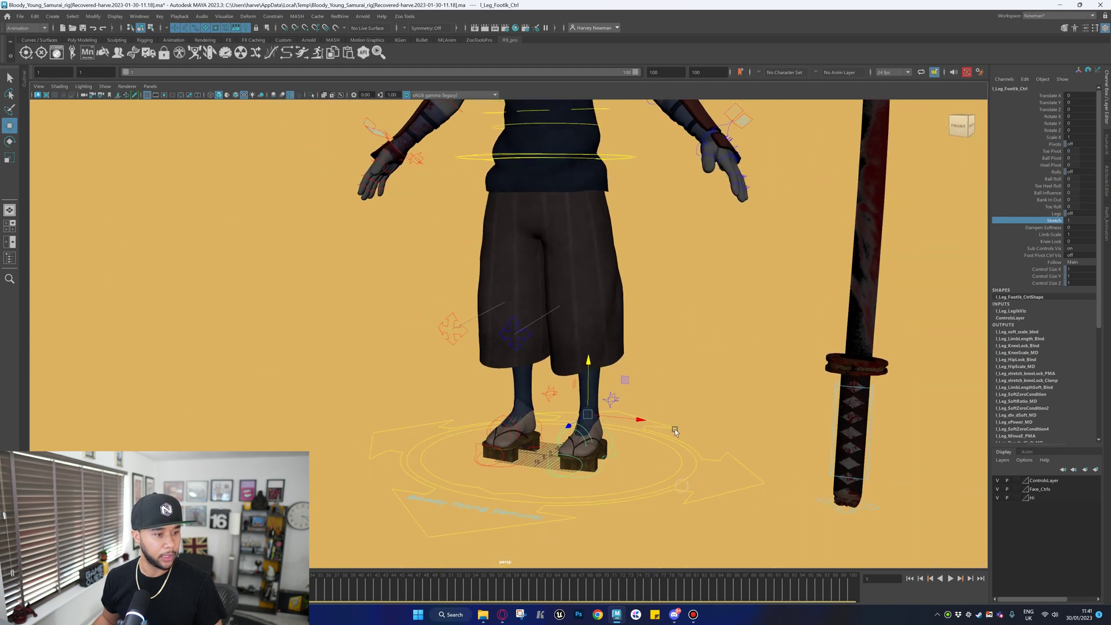
pyautogui.moveTo(588, 364); pyautogui.dragTo(628, 535)
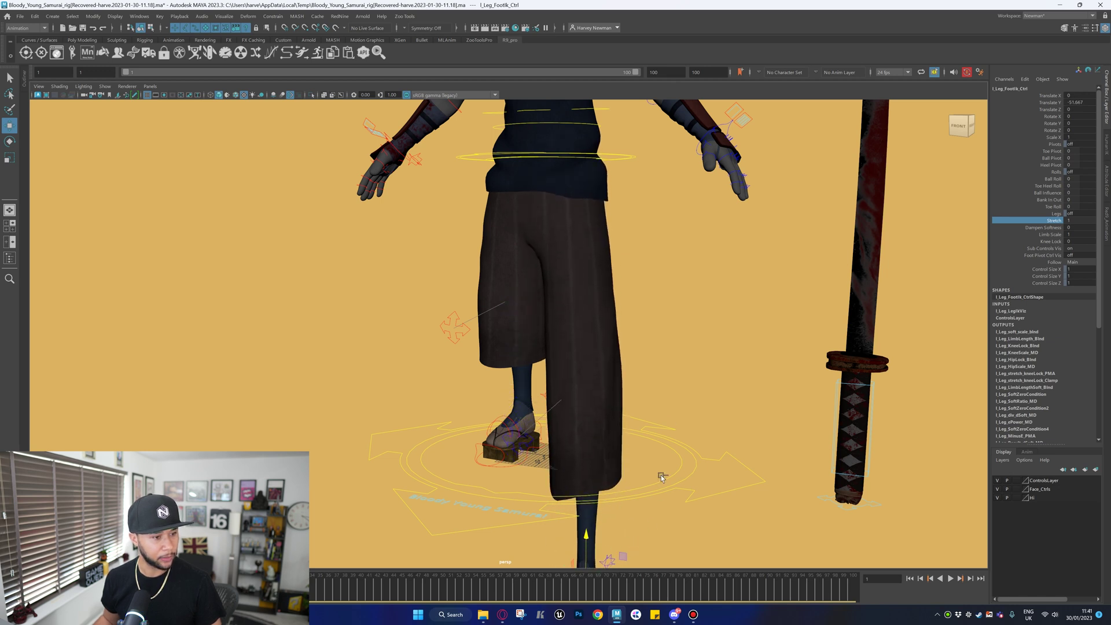
pyautogui.hotkey('ctrl', 'z')
# Try the left leg's Dampen Softness at 45 while pulling the foot control down, and undo both changes.
pyautogui.click(1043, 227)
pyautogui.moveTo(771, 321); pyautogui.dragTo(915, 322, button='middle')
pyautogui.keyDown('alt'); pyautogui.moveTo(801, 288); pyautogui.dragTo(758, 289); pyautogui.keyUp('alt')
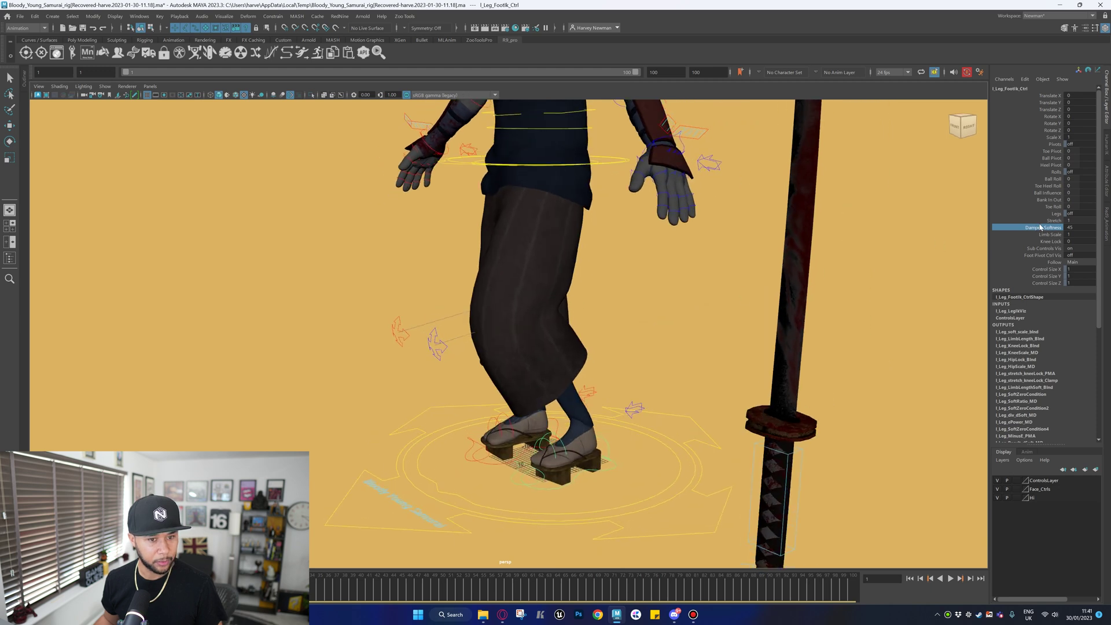
pyautogui.click(1053, 214)
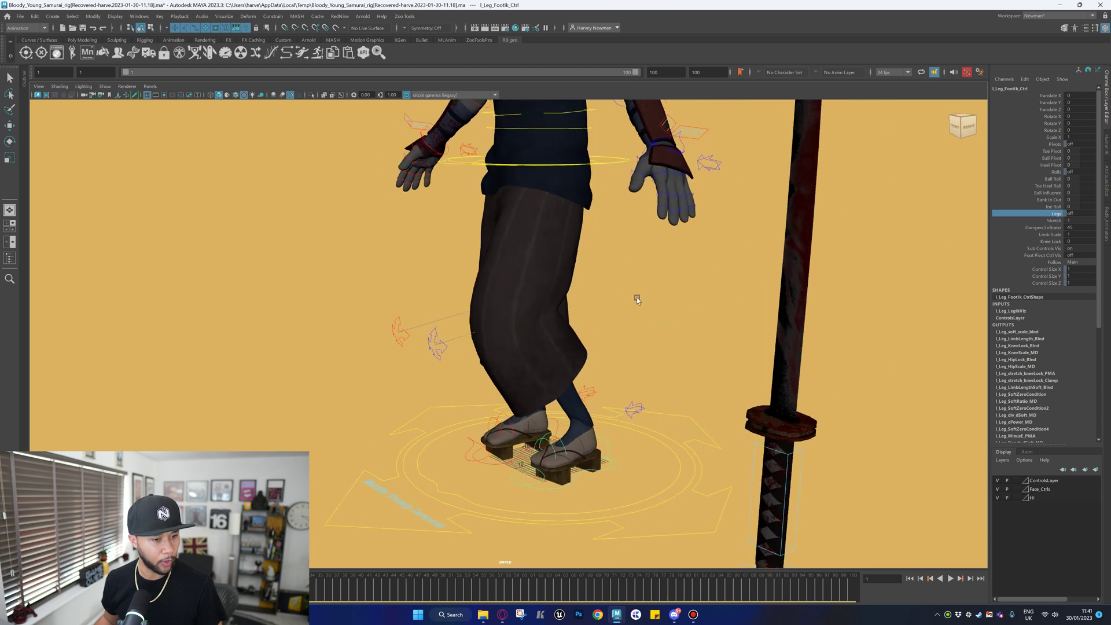
pyautogui.click(1054, 223)
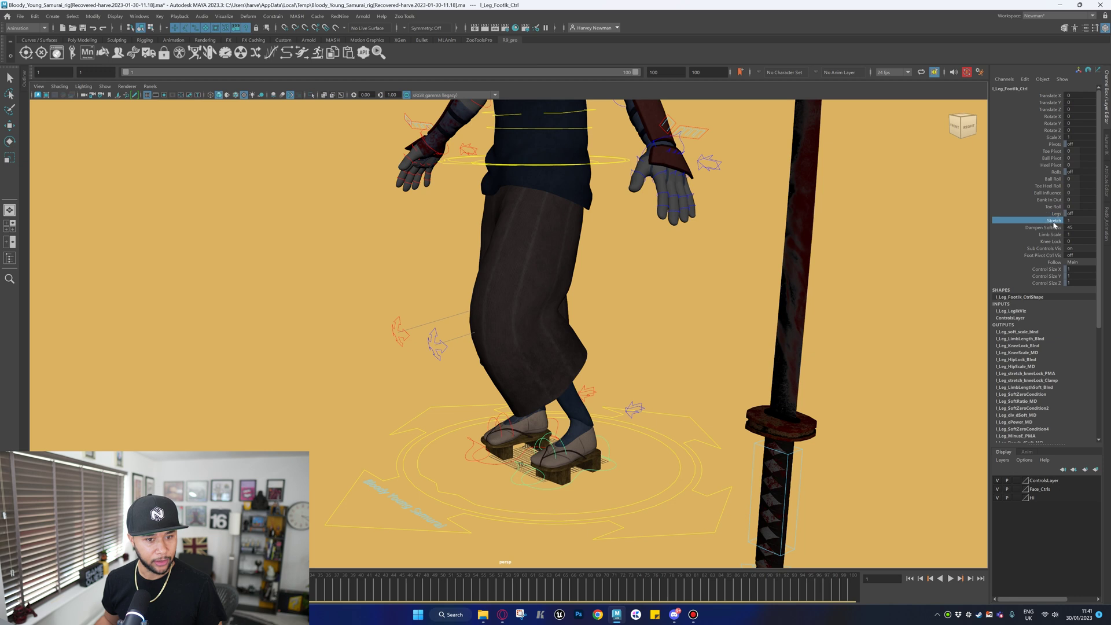
pyautogui.press('w')
pyautogui.moveTo(579, 467); pyautogui.dragTo(616, 528)
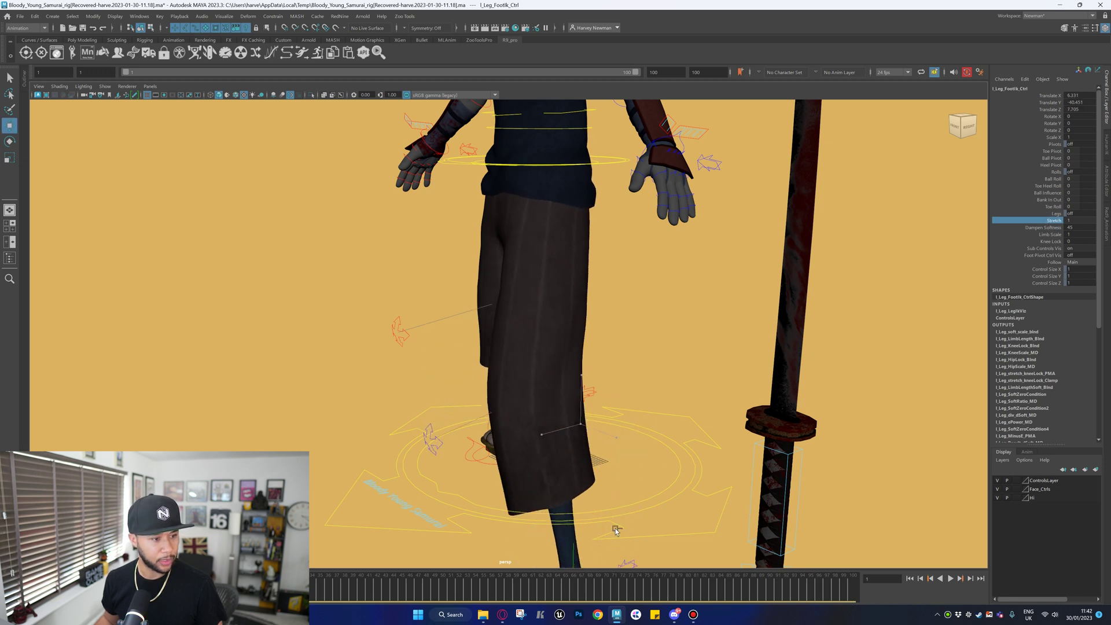
pyautogui.hotkey('ctrl', 'z')
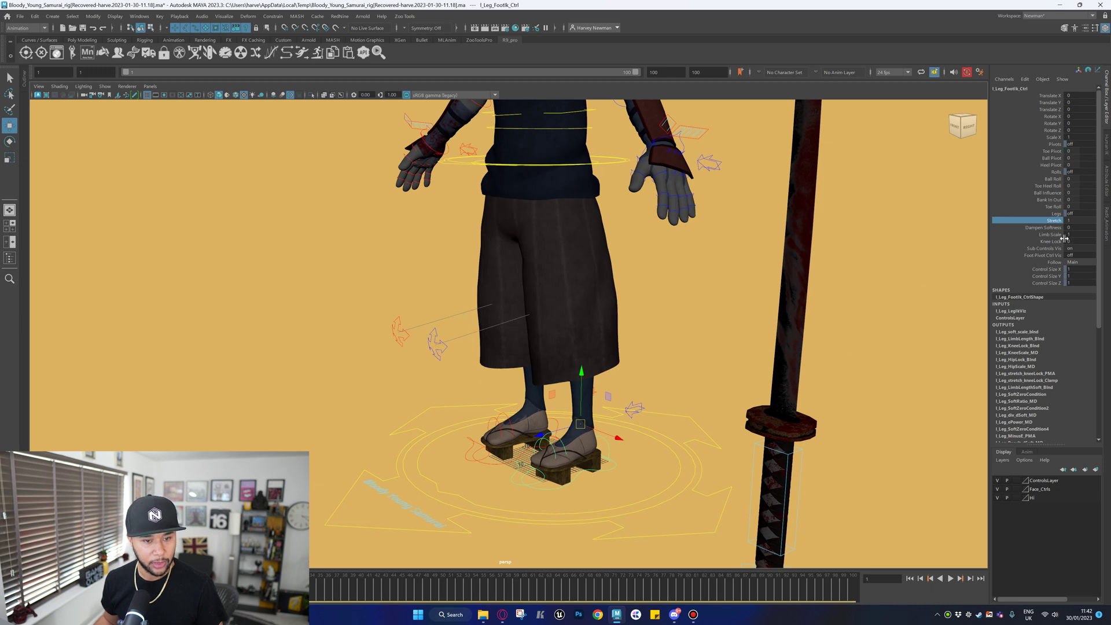
# Review the left foot control's Limb Scale, Knee Lock and Sub Controls Vis attributes.
pyautogui.click(1053, 235)
pyautogui.click(1056, 241)
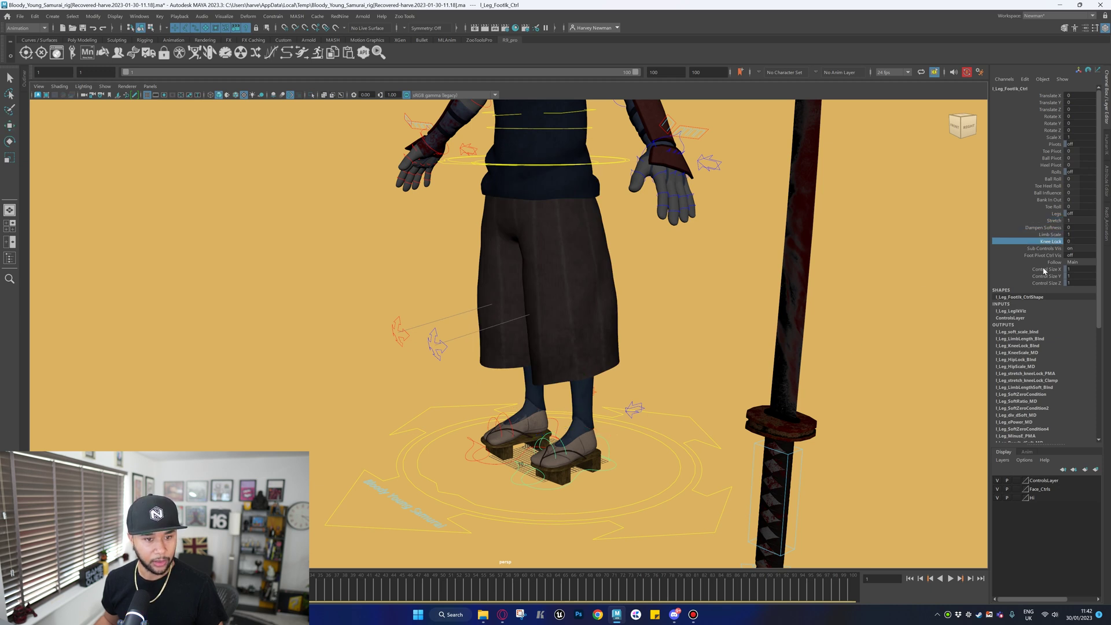
pyautogui.click(1050, 249)
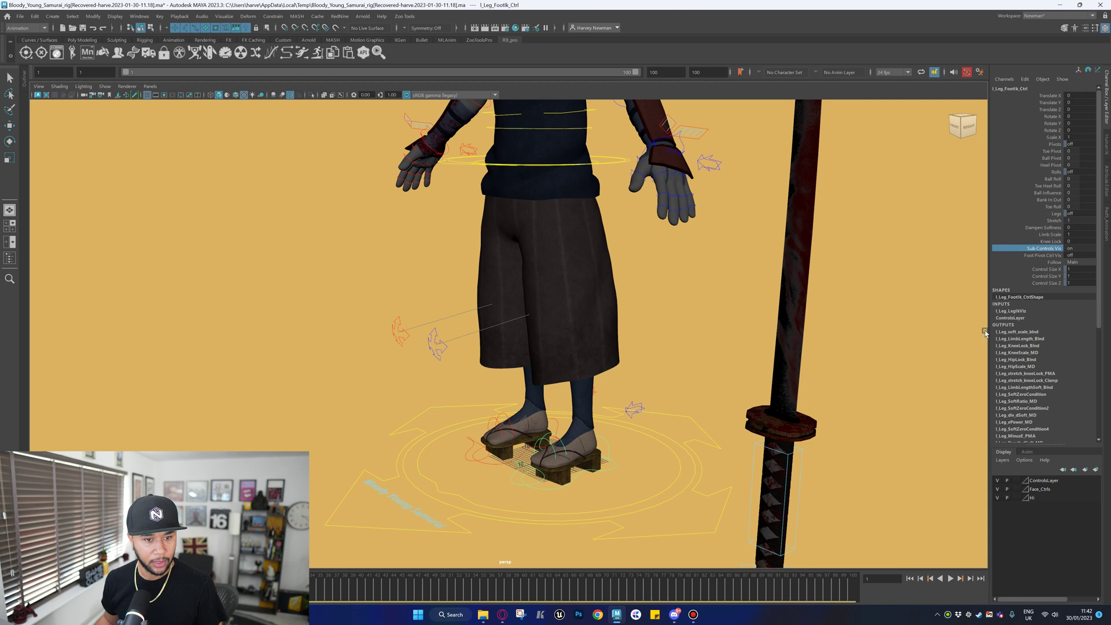
# Select the left leg's switch control behind the ankle.
pyautogui.keyDown('alt'); pyautogui.moveTo(661, 314); pyautogui.dragTo(570, 324, button='right'); pyautogui.keyUp('alt')
pyautogui.keyDown('alt'); pyautogui.moveTo(570, 324); pyautogui.dragTo(613, 302); pyautogui.keyUp('alt')
pyautogui.keyDown('alt'); pyautogui.moveTo(557, 324); pyautogui.dragTo(561, 344, button='middle'); pyautogui.keyUp('alt')
pyautogui.keyDown('alt'); pyautogui.moveTo(512, 347); pyautogui.dragTo(528, 360); pyautogui.keyUp('alt')
pyautogui.keyDown('alt'); pyautogui.moveTo(528, 360); pyautogui.dragTo(548, 352, button='right'); pyautogui.keyUp('alt')
pyautogui.keyDown('alt'); pyautogui.moveTo(548, 352); pyautogui.dragTo(533, 320); pyautogui.keyUp('alt')
pyautogui.keyDown('alt'); pyautogui.moveTo(533, 320); pyautogui.dragTo(580, 342, button='right'); pyautogui.keyUp('alt')
pyautogui.keyDown('alt'); pyautogui.moveTo(581, 342); pyautogui.dragTo(550, 352); pyautogui.keyUp('alt')
pyautogui.click(638, 394)
pyautogui.keyDown('alt'); pyautogui.moveTo(639, 394); pyautogui.dragTo(683, 354); pyautogui.keyUp('alt')
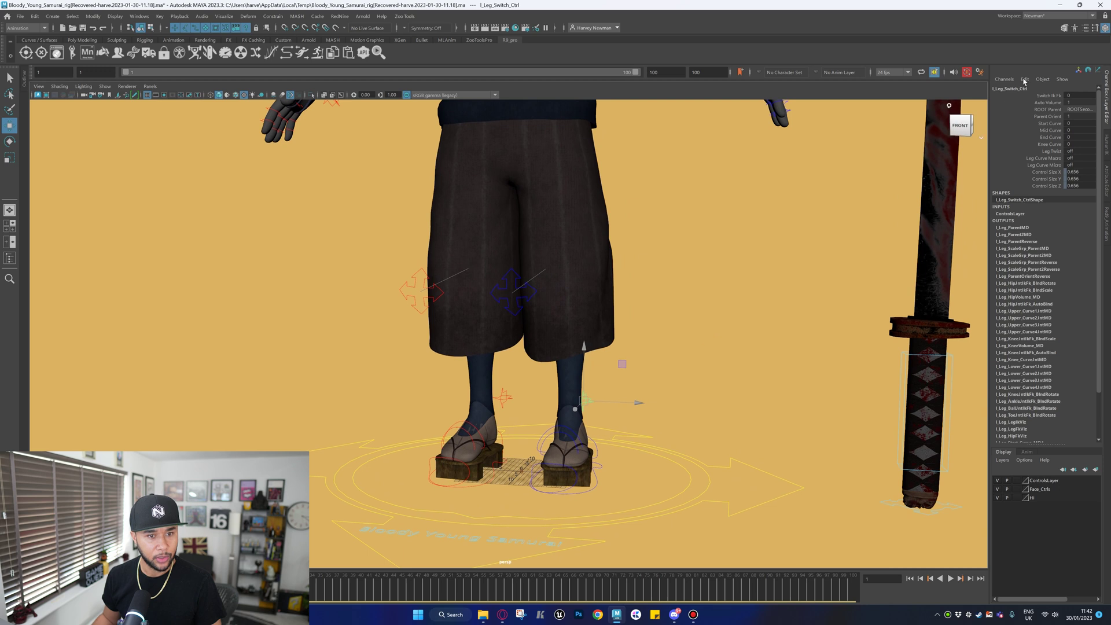
# Try blending the left leg's Switch Ik Fk attribute, and return it to 0.
pyautogui.click(1049, 96)
pyautogui.moveTo(837, 259); pyautogui.dragTo(860, 260, button='middle')
pyautogui.moveTo(705, 256); pyautogui.dragTo(549, 261, button='middle')
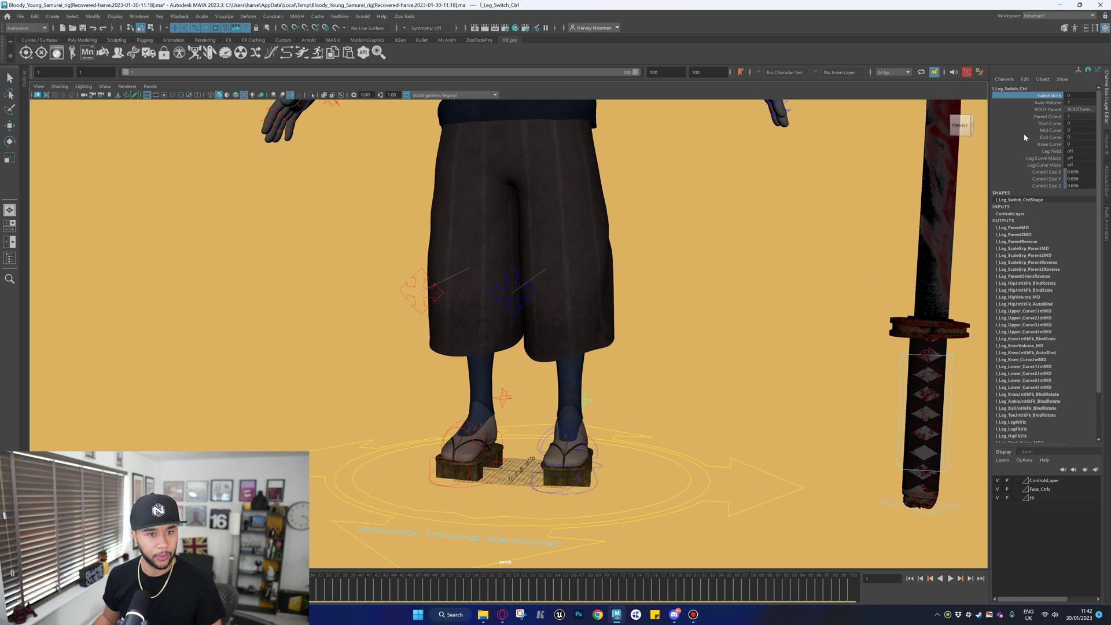
# Review the left leg switch control's Auto Volume, Start Curve, Mid Curve, End Curve, Knee Curve and Leg Twist attributes.
pyautogui.click(1034, 103)
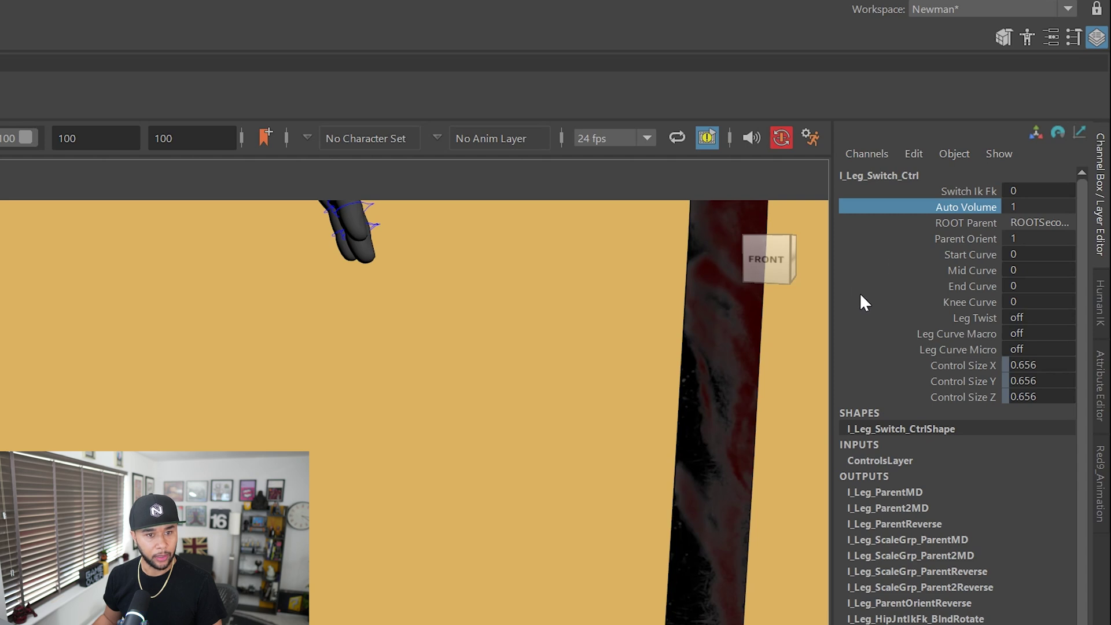
pyautogui.moveTo(987, 258); pyautogui.dragTo(986, 285)
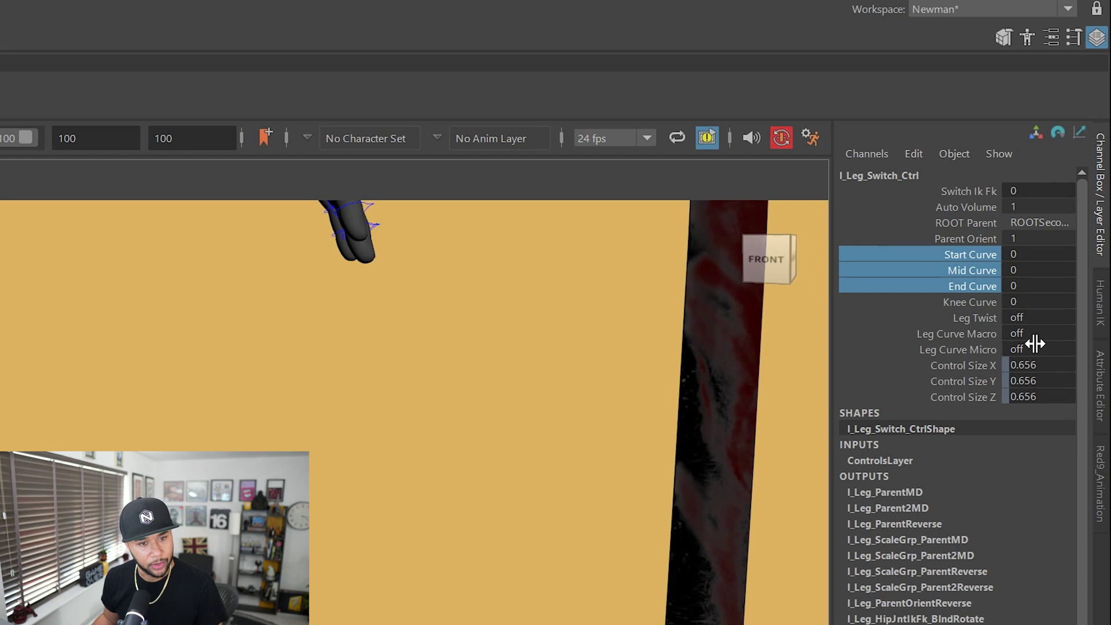
pyautogui.click(978, 302)
pyautogui.keyDown('alt'); pyautogui.moveTo(365, 607); pyautogui.dragTo(145, 608); pyautogui.keyUp('alt')
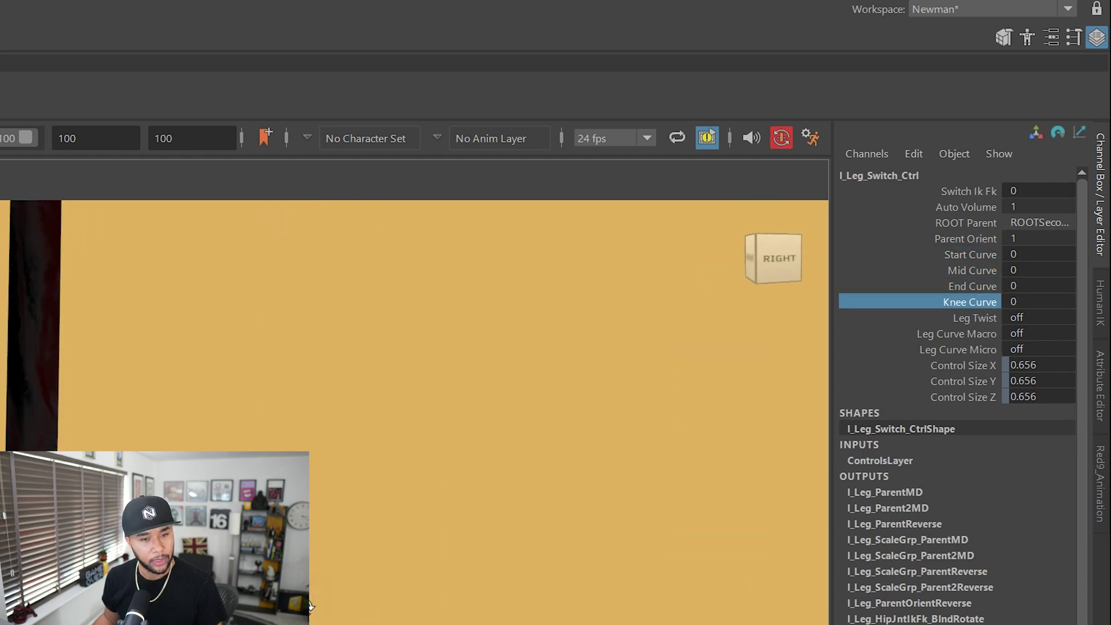
pyautogui.moveTo(982, 255); pyautogui.dragTo(982, 288)
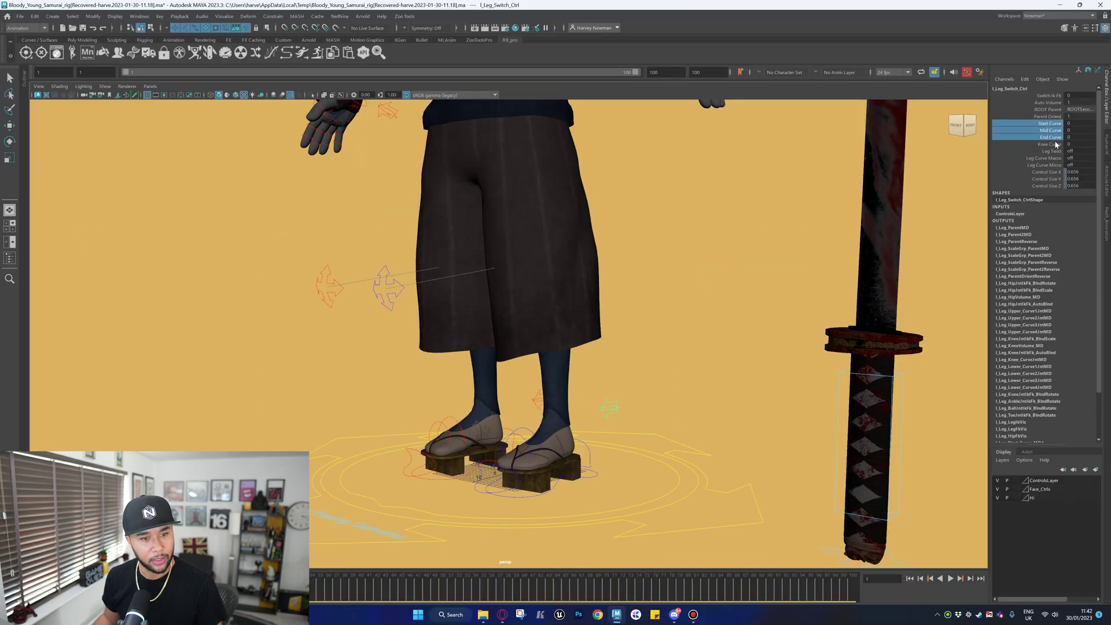
pyautogui.keyDown('ctrl'); pyautogui.click(1055, 144); pyautogui.keyUp('ctrl')
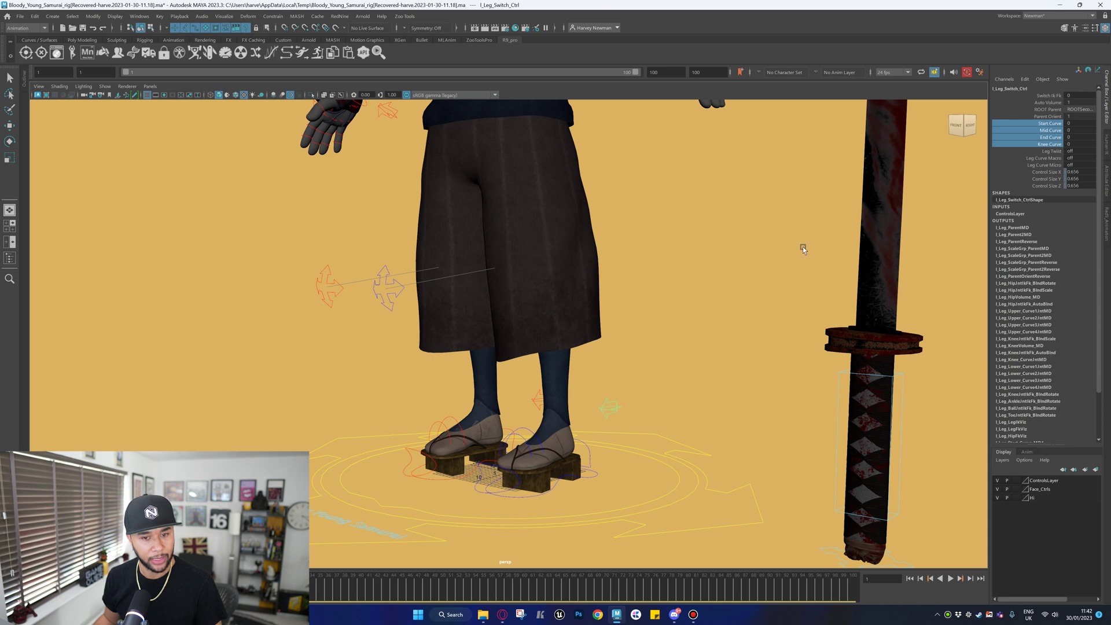
pyautogui.keyDown('alt'); pyautogui.moveTo(637, 288); pyautogui.dragTo(688, 288); pyautogui.keyUp('alt')
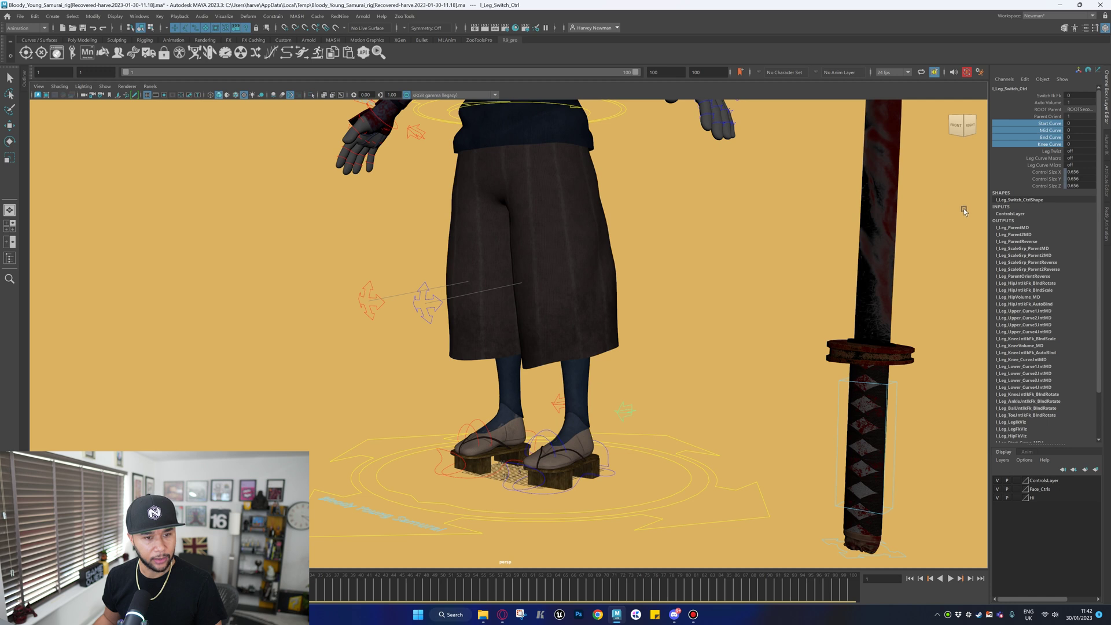
pyautogui.keyDown('alt'); pyautogui.moveTo(860, 212); pyautogui.dragTo(888, 246, button='middle'); pyautogui.keyUp('alt')
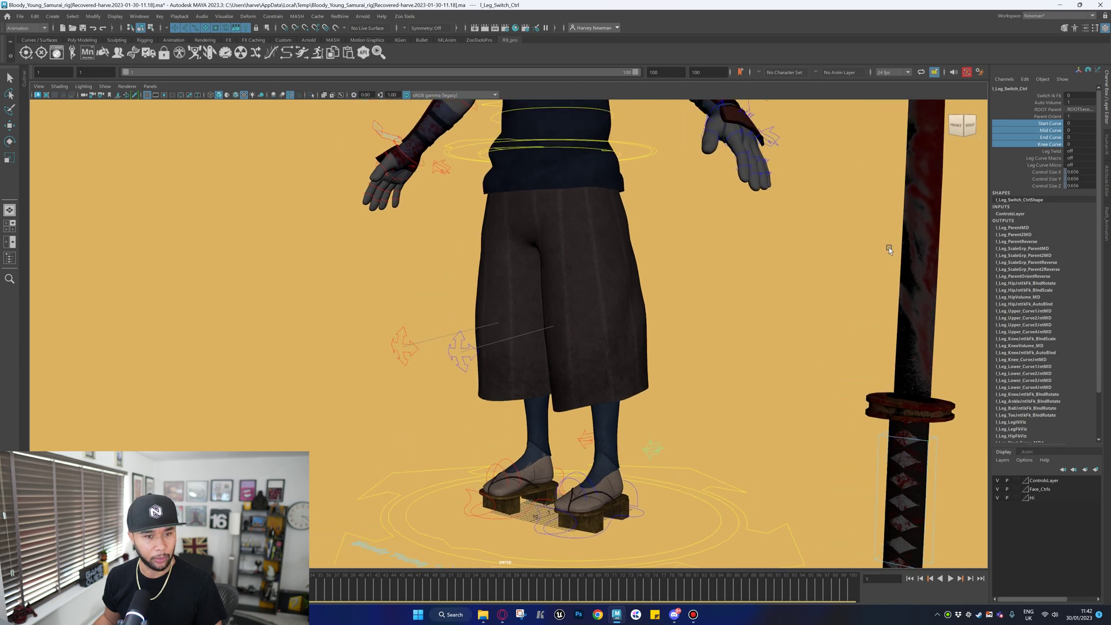
pyautogui.scroll(-2, 888, 247)
pyautogui.keyDown('alt'); pyautogui.moveTo(912, 249); pyautogui.dragTo(962, 240); pyautogui.keyUp('alt')
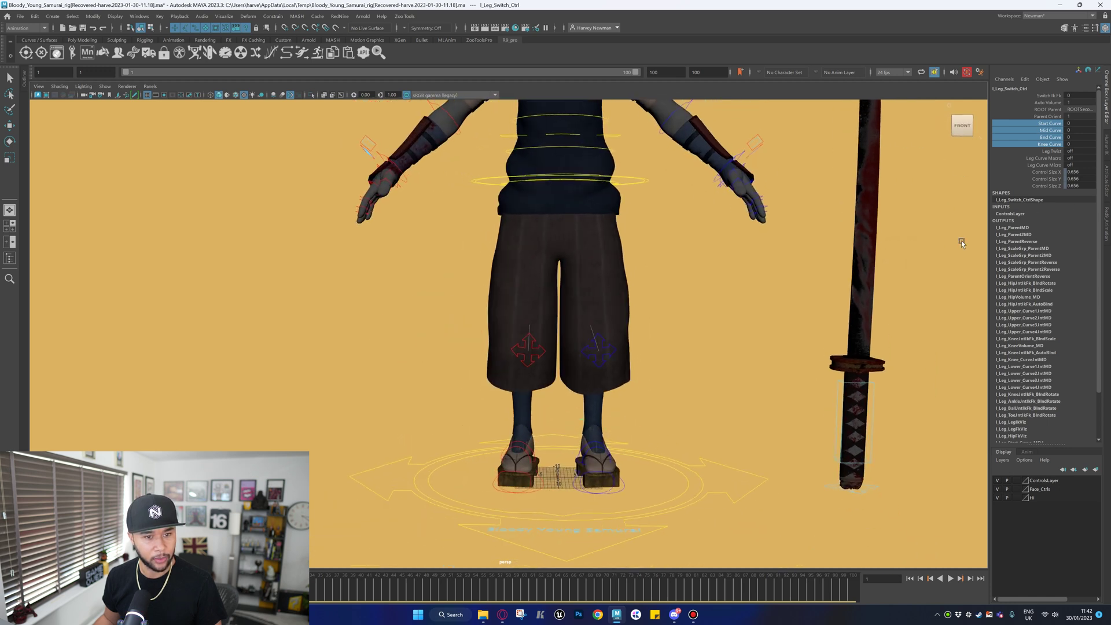
pyautogui.click(1054, 151)
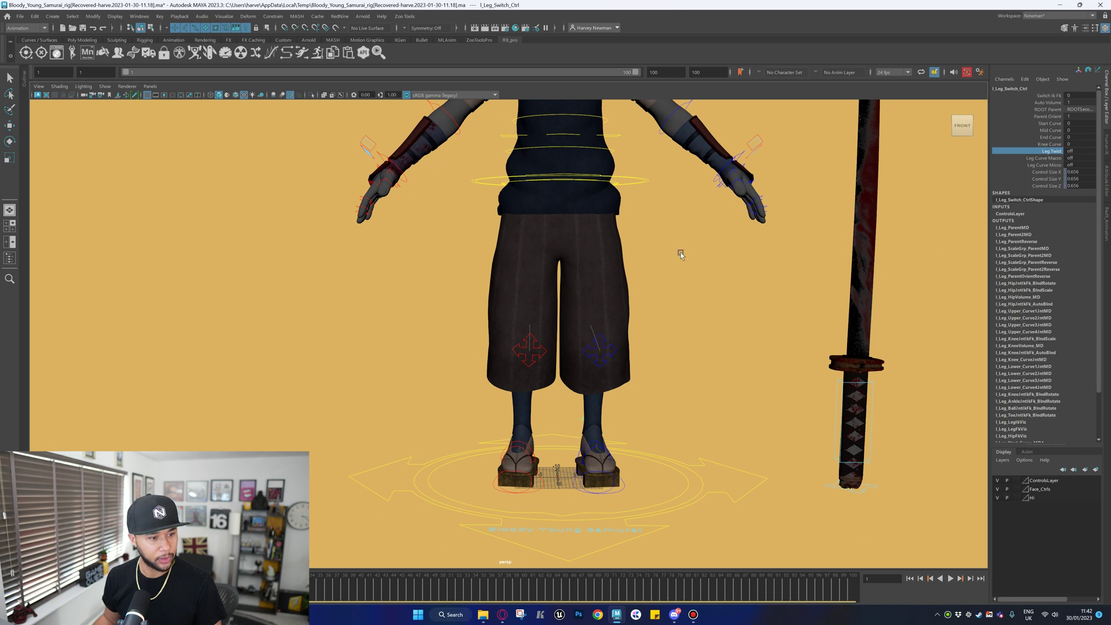
# Try rotating the left foot IK control around its Y axis, and undo the rotation.
pyautogui.keyDown('alt'); pyautogui.moveTo(680, 252); pyautogui.dragTo(654, 256); pyautogui.keyUp('alt')
pyautogui.click(612, 463)
pyautogui.press('e')
pyautogui.click(621, 484)
pyautogui.moveTo(629, 446)
pyautogui.mouseDown()
pyautogui.moveTo(581, 449)
pyautogui.moveTo(622, 451)
pyautogui.mouseUp()
pyautogui.hotkey('ctrl', 'z')
pyautogui.hotkey('ctrl', 'z')
pyautogui.hotkey('ctrl', 'z')
pyautogui.hotkey('ctrl', 'z')
pyautogui.hotkey('ctrl', 'z')
pyautogui.hotkey('ctrl', 'z')
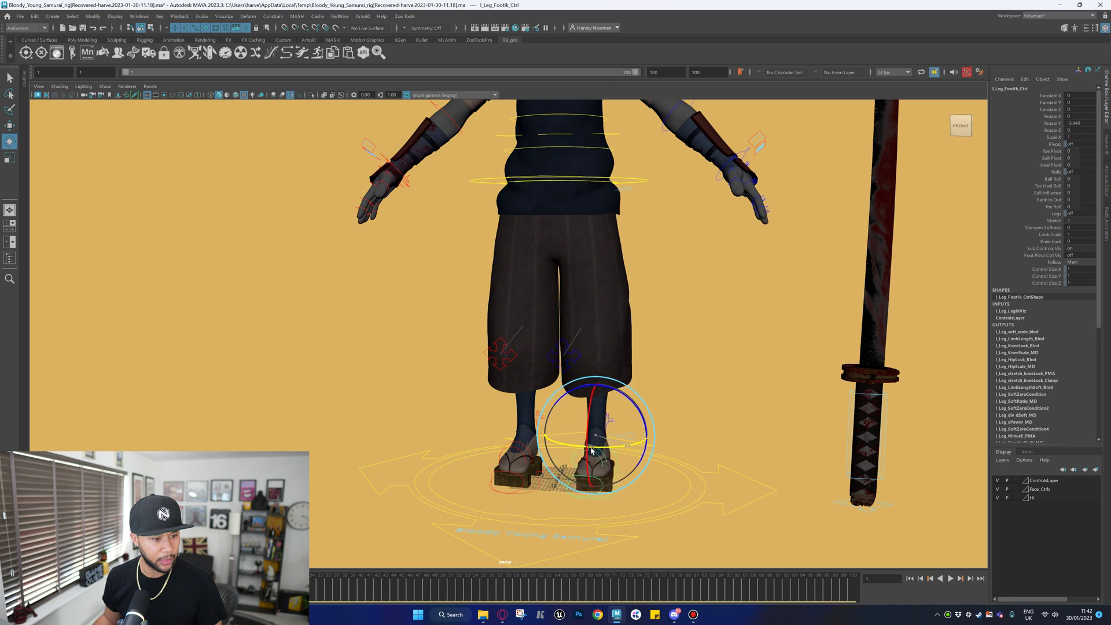
pyautogui.hotkey('ctrl', 'z')
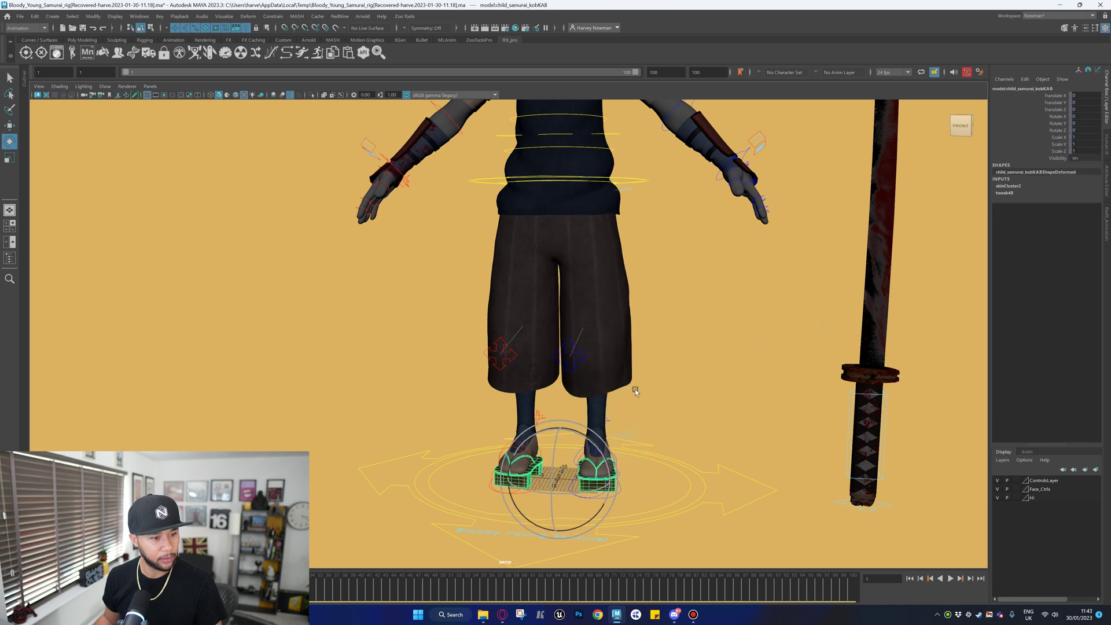
# Select the right leg's switch control to inspect its attributes.
pyautogui.keyDown('alt'); pyautogui.moveTo(639, 402); pyautogui.dragTo(647, 362, button='middle'); pyautogui.keyUp('alt')
pyautogui.keyDown('alt'); pyautogui.moveTo(647, 363); pyautogui.dragTo(671, 353); pyautogui.keyUp('alt')
pyautogui.click(568, 373)
pyautogui.keyDown('alt'); pyautogui.moveTo(588, 362); pyautogui.dragTo(653, 314, button='right'); pyautogui.keyUp('alt')
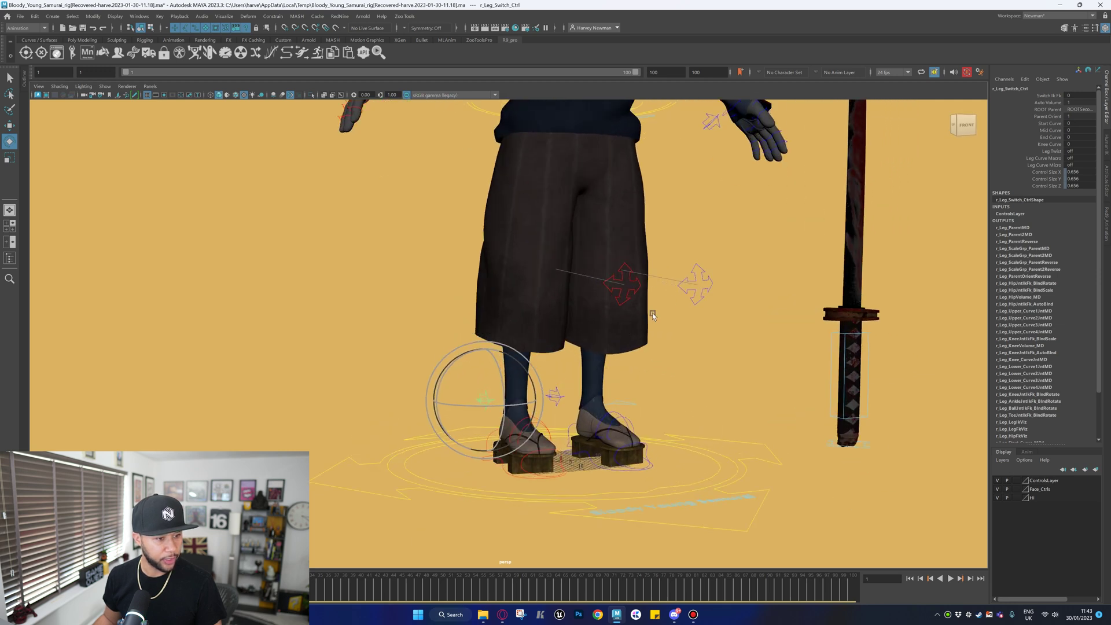
# Select the left knee IK control, try moving it to redirect the knee, and undo the move.
pyautogui.click(699, 287)
pyautogui.click(708, 280)
pyautogui.keyDown('alt'); pyautogui.moveTo(765, 295); pyautogui.dragTo(694, 302); pyautogui.keyUp('alt')
pyautogui.press('w')
pyautogui.moveTo(555, 287); pyautogui.dragTo(662, 321)
pyautogui.hotkey('ctrl', 'z')
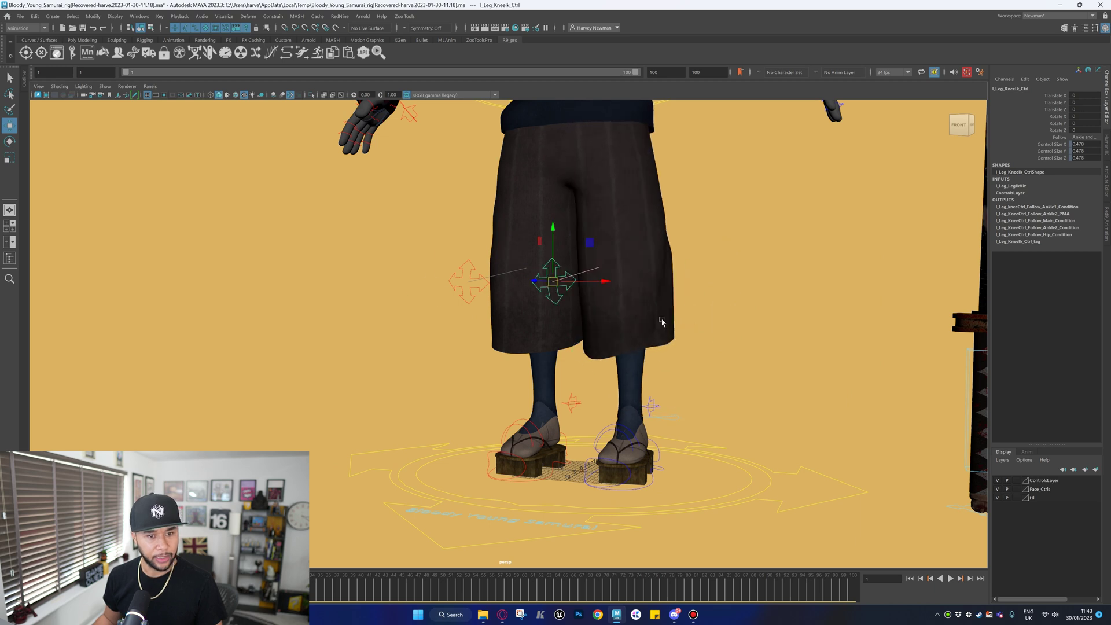
# Choose Ankle and Hip as the left knee control's Follow, try rotating the left foot IK control, and undo the rotation.
pyautogui.click(1096, 138)
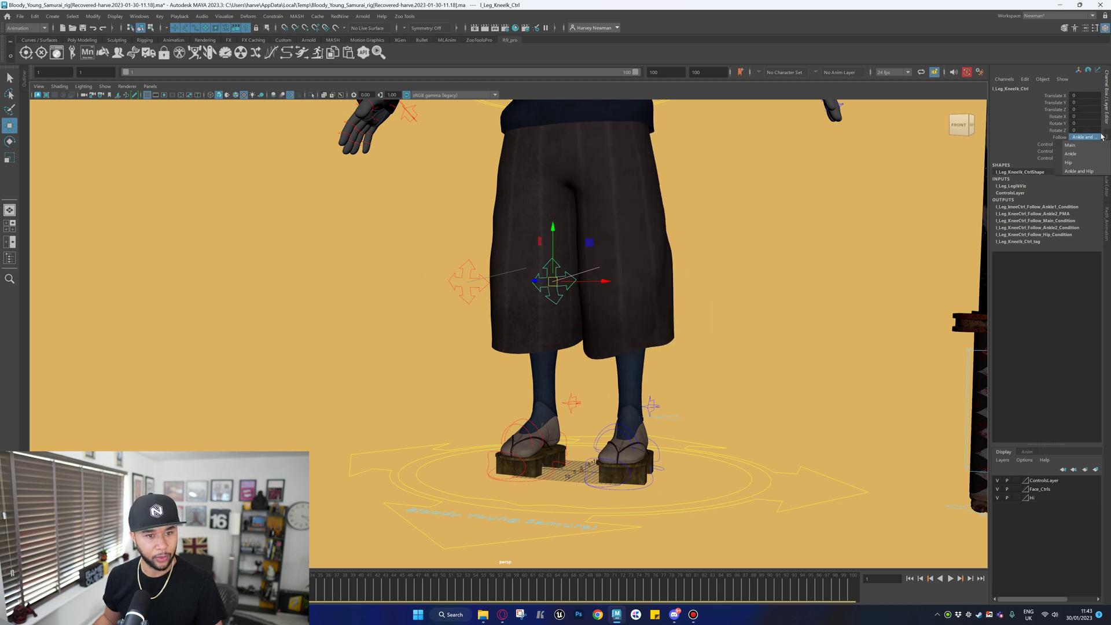
pyautogui.click(1085, 171)
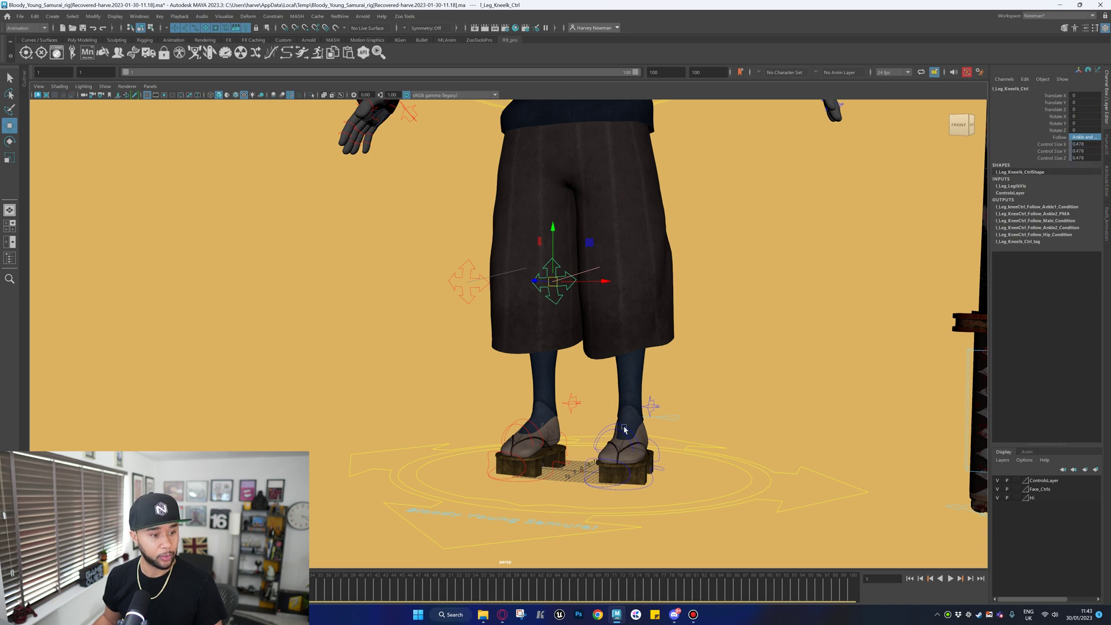
pyautogui.click(651, 483)
pyautogui.press('e')
pyautogui.moveTo(647, 427)
pyautogui.mouseDown()
pyautogui.moveTo(681, 423)
pyautogui.moveTo(641, 423)
pyautogui.moveTo(651, 413)
pyautogui.mouseUp()
pyautogui.hotkey('ctrl', 'z')
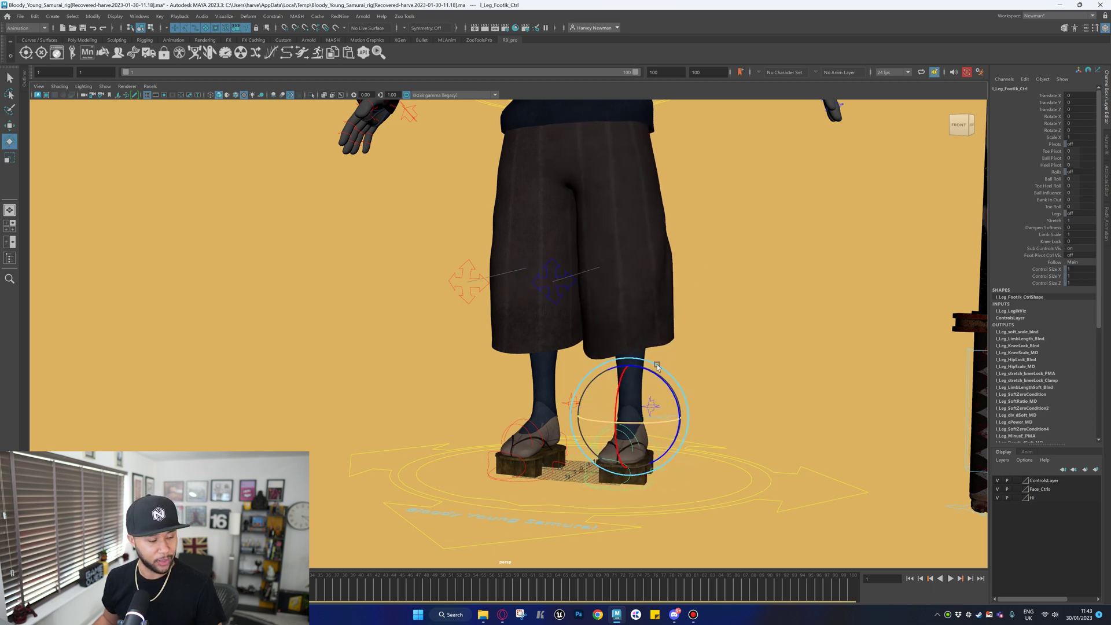
# Reselect the left knee IK control in front of the leg and activate the Move tool.
pyautogui.click(578, 282)
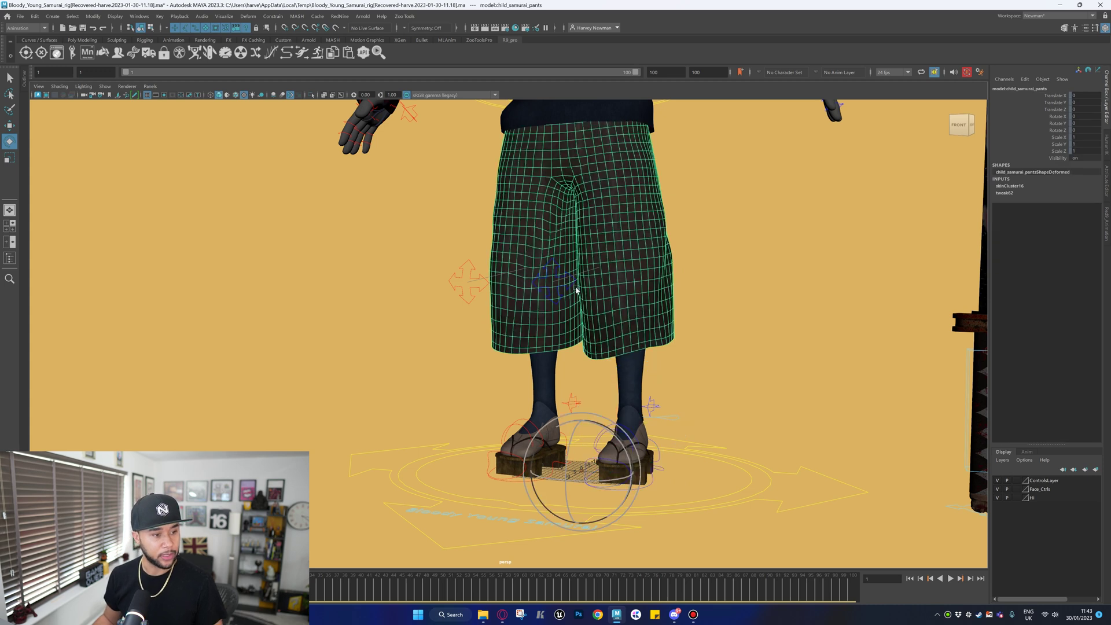
pyautogui.keyDown('alt'); pyautogui.moveTo(695, 308); pyautogui.dragTo(651, 295); pyautogui.keyUp('alt')
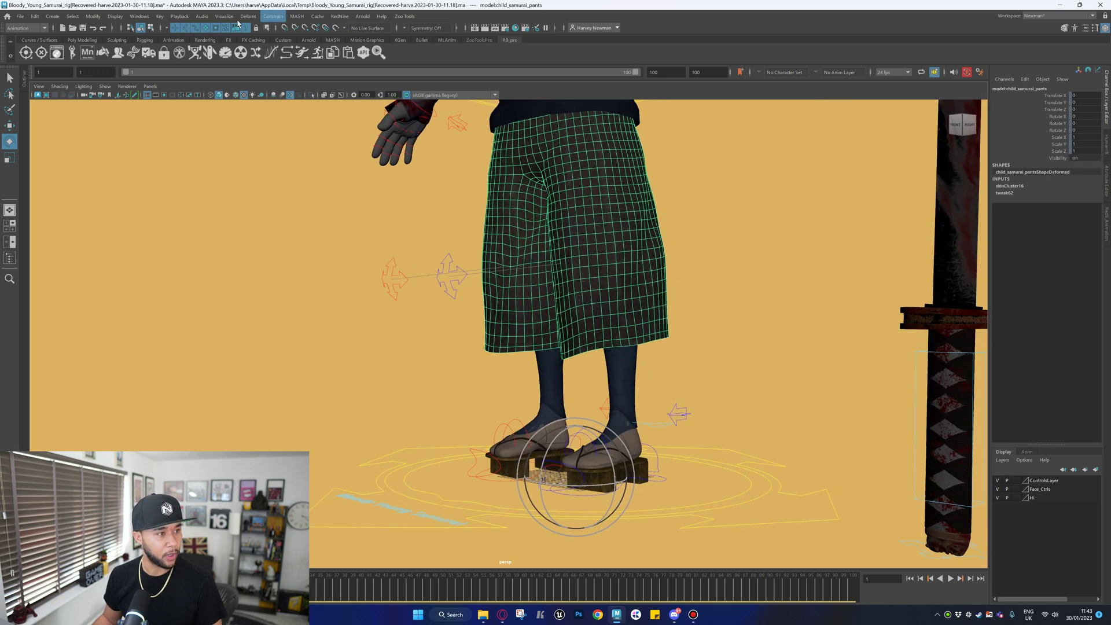
pyautogui.click(460, 271)
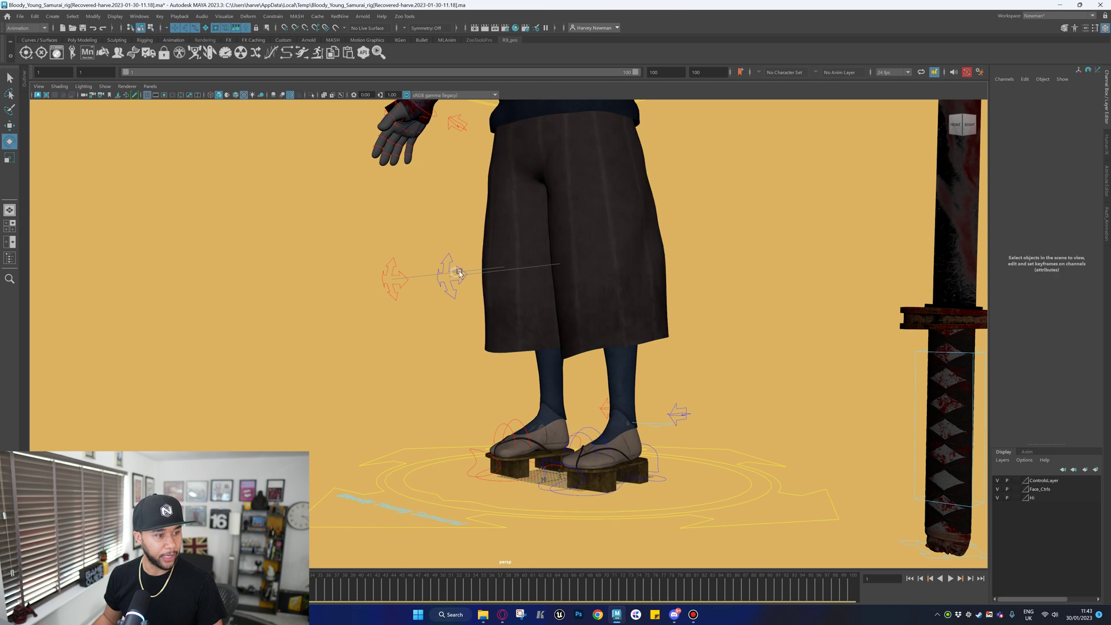
pyautogui.click(460, 271)
pyautogui.keyDown('alt'); pyautogui.moveTo(460, 270); pyautogui.dragTo(359, 277); pyautogui.keyUp('alt')
pyautogui.press('w')
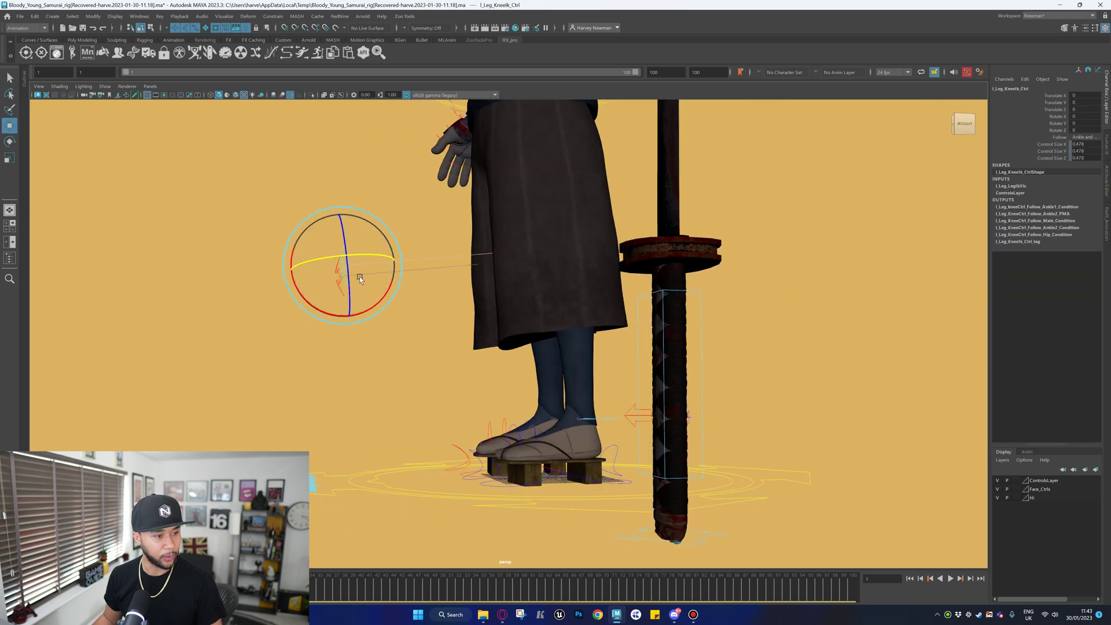
pyautogui.keyDown('alt'); pyautogui.moveTo(613, 411); pyautogui.dragTo(667, 460); pyautogui.keyUp('alt')
pyautogui.keyDown('alt'); pyautogui.moveTo(521, 209); pyautogui.dragTo(685, 268); pyautogui.keyUp('alt')
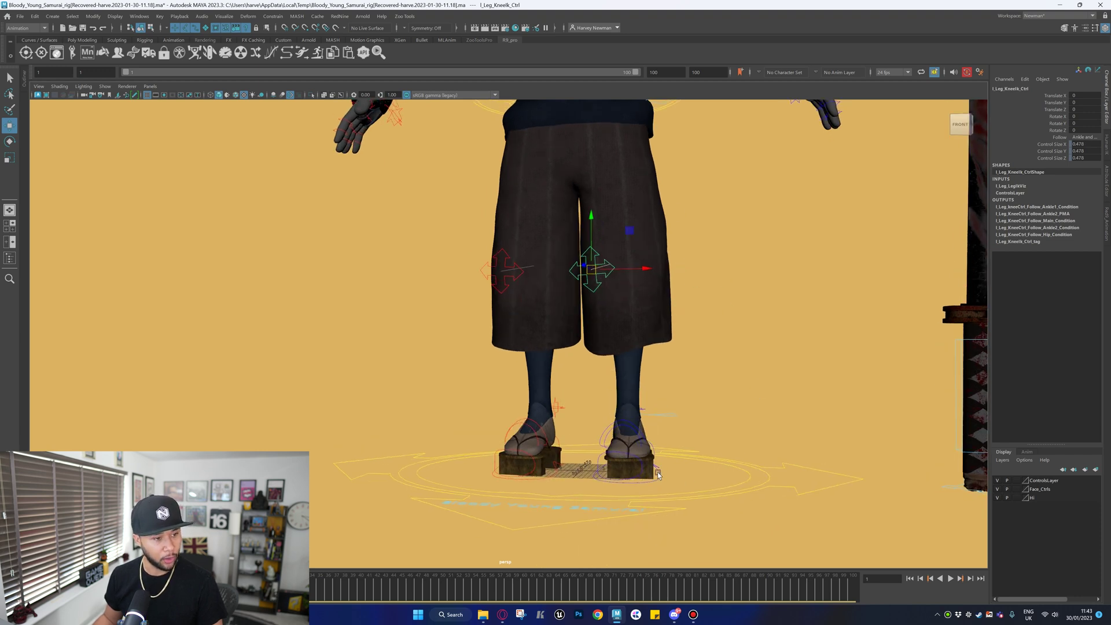
# Try moving the left knee IK control in front of the leg and undo the move.
pyautogui.keyDown('alt'); pyautogui.moveTo(639, 277); pyautogui.dragTo(418, 311); pyautogui.keyUp('alt')
pyautogui.moveTo(342, 297)
pyautogui.mouseDown()
pyautogui.moveTo(703, 292)
pyautogui.moveTo(359, 285)
pyautogui.mouseUp()
pyautogui.hotkey('ctrl', 'z')
pyautogui.hotkey('ctrl', 'z')
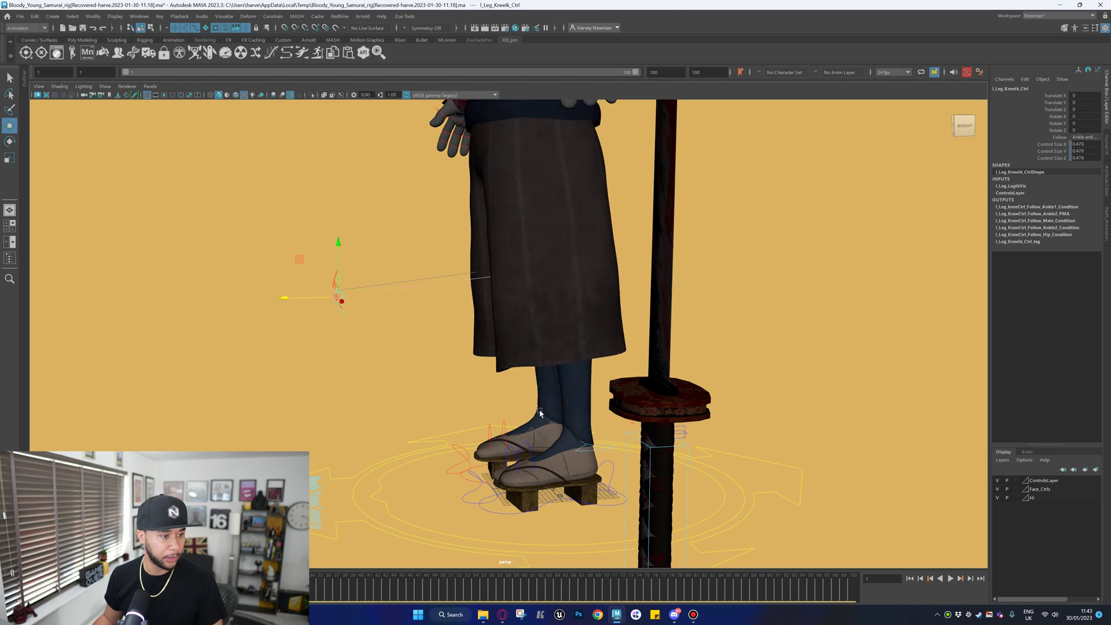
# Set the left knee IK control's Follow to Main.
pyautogui.keyDown('alt'); pyautogui.moveTo(528, 379); pyautogui.dragTo(654, 338); pyautogui.keyUp('alt')
pyautogui.click(1082, 137)
pyautogui.click(1082, 136)
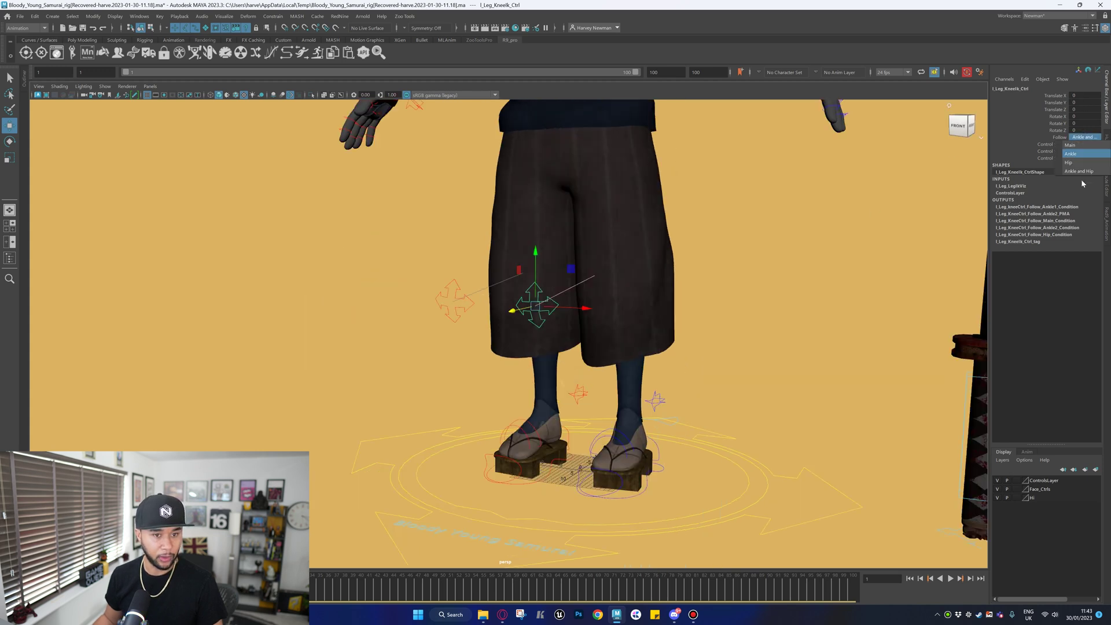
pyautogui.click(1072, 145)
# Select the root control around the waist, try moving it to test the knee's follow behaviour, and undo the move.
pyautogui.keyDown('alt'); pyautogui.moveTo(770, 200); pyautogui.dragTo(565, 158); pyautogui.keyUp('alt')
pyautogui.click(576, 153)
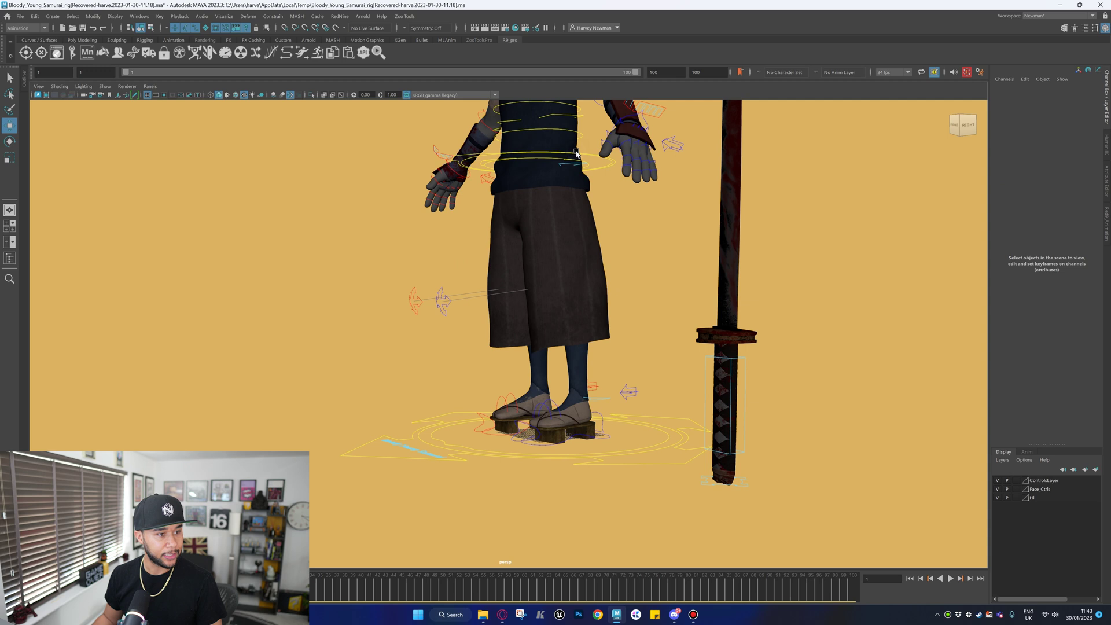
pyautogui.click(569, 157)
pyautogui.keyDown('alt'); pyautogui.moveTo(537, 165); pyautogui.dragTo(713, 414); pyautogui.keyUp('alt')
pyautogui.hotkey('ctrl', 'z')
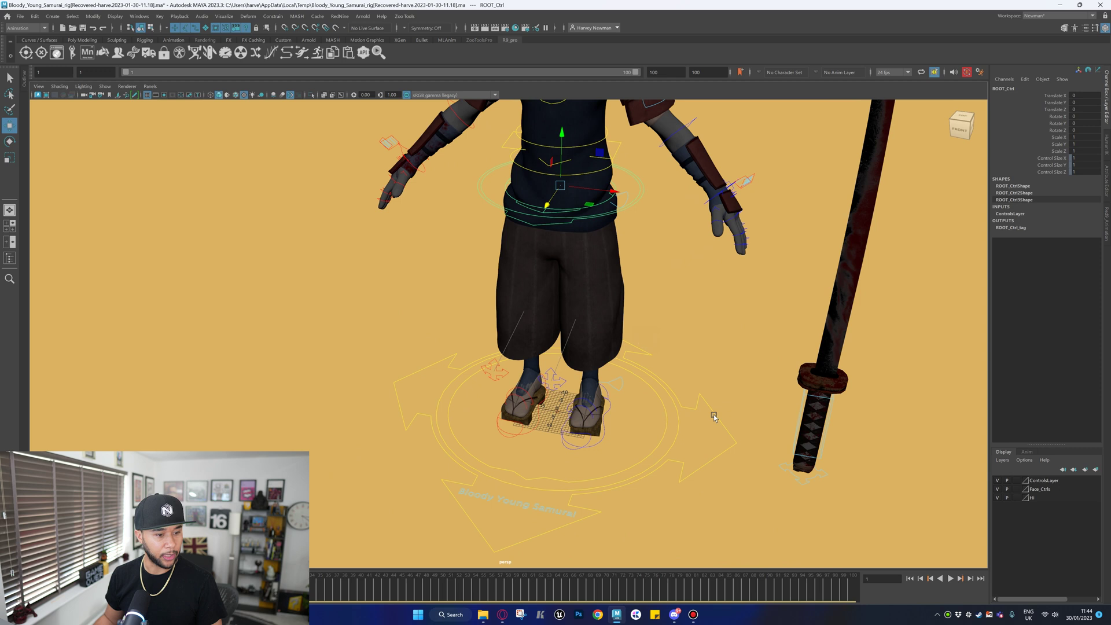
# Select the main control on the ground and switch its COG Ctrl Visibility on.
pyautogui.click(715, 414)
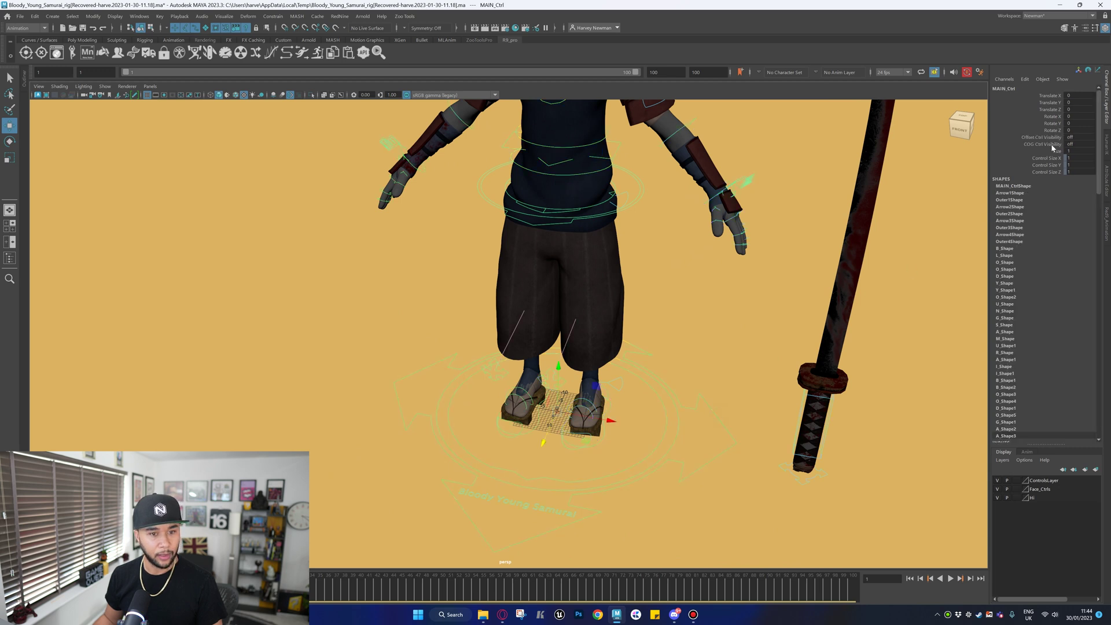
pyautogui.click(1052, 137)
pyautogui.click(1034, 145)
pyautogui.moveTo(697, 301); pyautogui.dragTo(871, 297, button='middle')
# Select the secondary root control around the waist, try moving it, and undo the move.
pyautogui.click(644, 231)
pyautogui.keyDown('alt'); pyautogui.moveTo(622, 232); pyautogui.dragTo(536, 183); pyautogui.keyUp('alt')
pyautogui.keyDown('shift'); pyautogui.click(495, 171); pyautogui.keyUp('shift')
pyautogui.hotkey('ctrl', 'z')
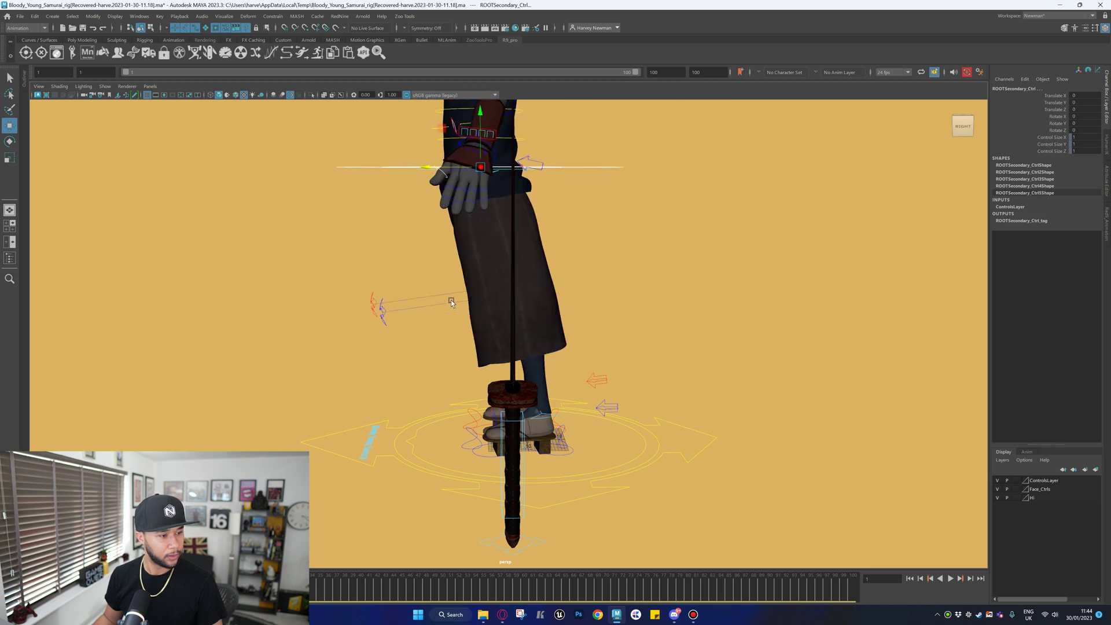
# Select the main control on the ground, try moving the whole rig forward, and undo the move.
pyautogui.click(654, 289)
pyautogui.keyDown('alt'); pyautogui.moveTo(654, 289); pyautogui.dragTo(702, 292); pyautogui.keyUp('alt')
pyautogui.scroll(-2, 676, 349)
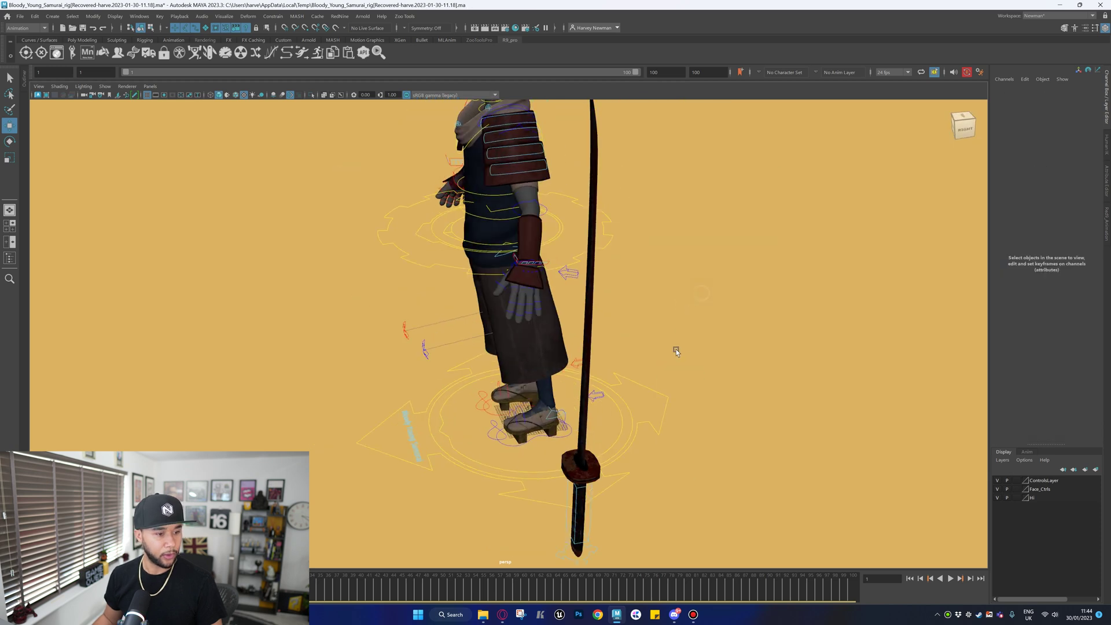
pyautogui.click(666, 396)
pyautogui.moveTo(478, 426); pyautogui.dragTo(422, 439)
pyautogui.hotkey('ctrl', 'z')
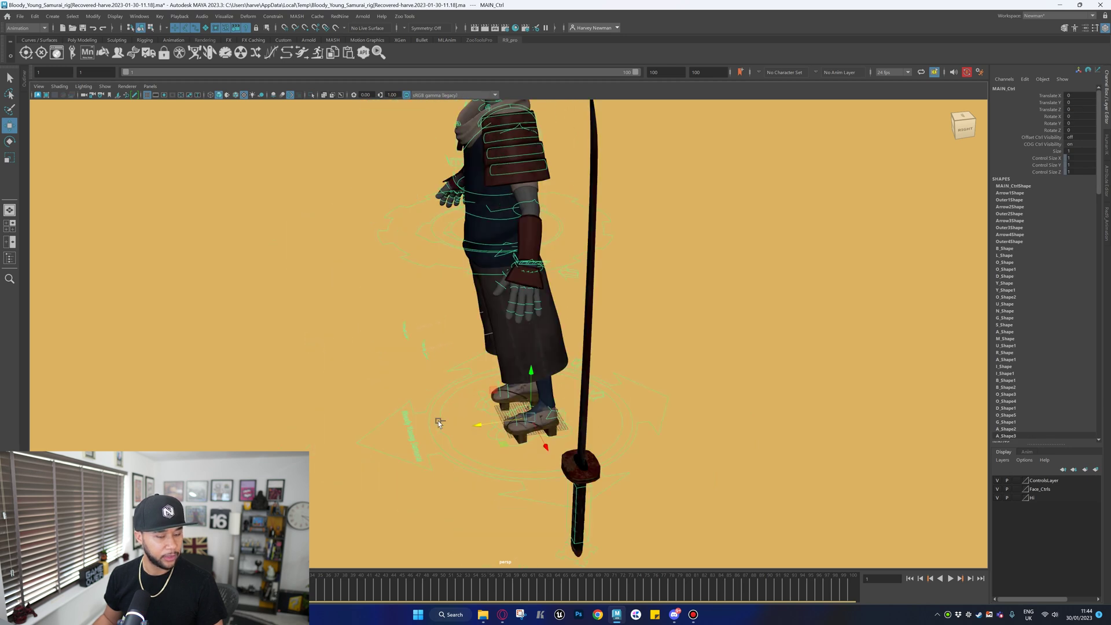
# Select the left knee IK control and set its Follow to Hip.
pyautogui.click(427, 356)
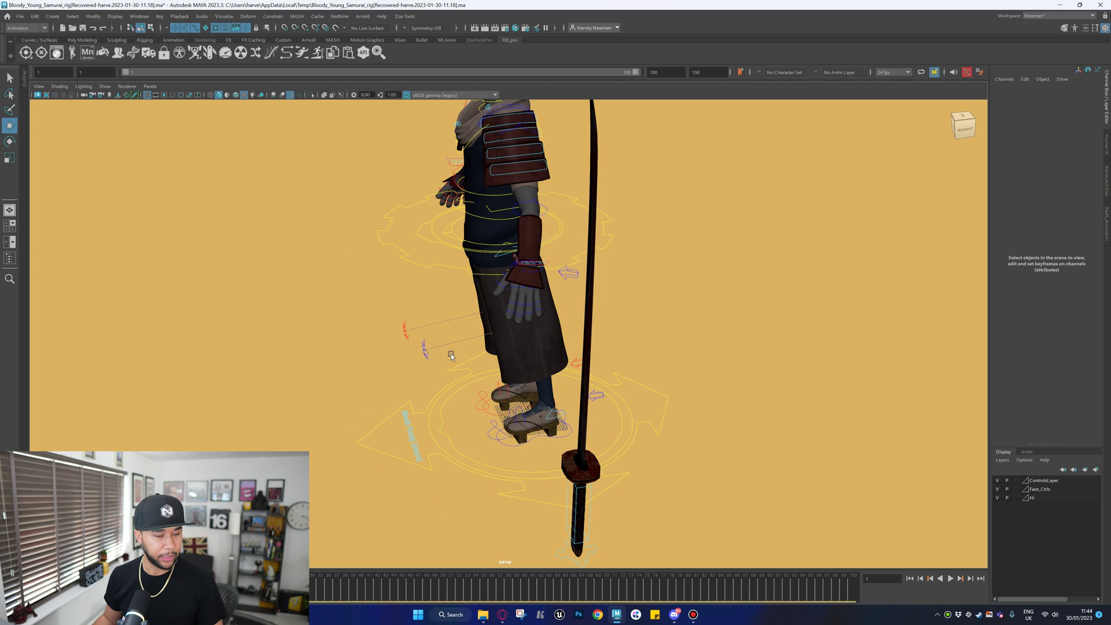
pyautogui.click(451, 355)
pyautogui.click(1093, 137)
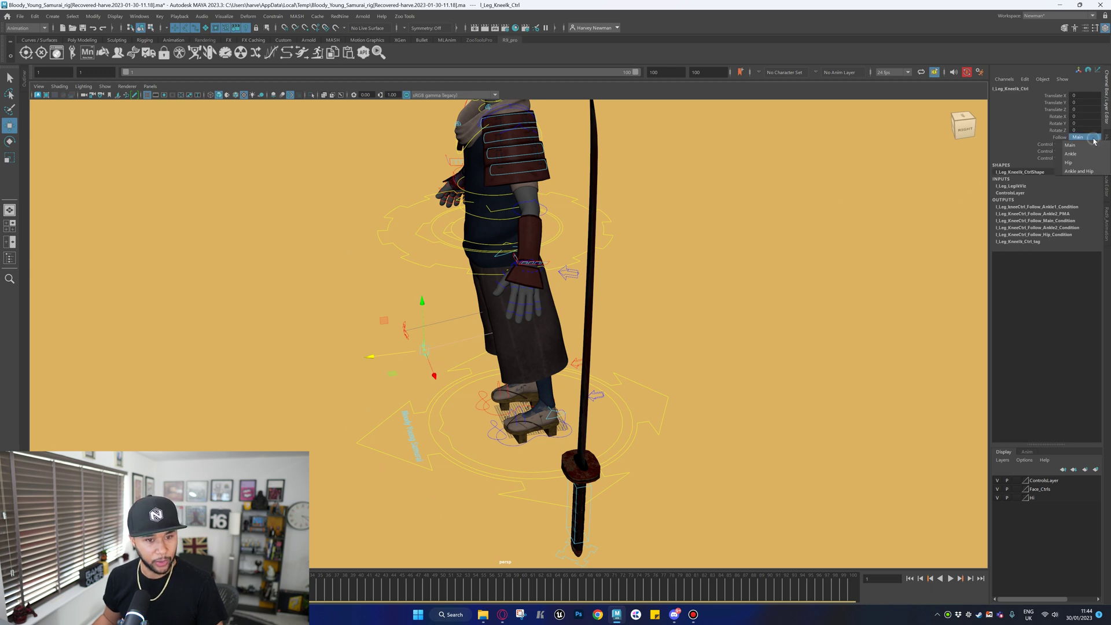
pyautogui.click(1069, 162)
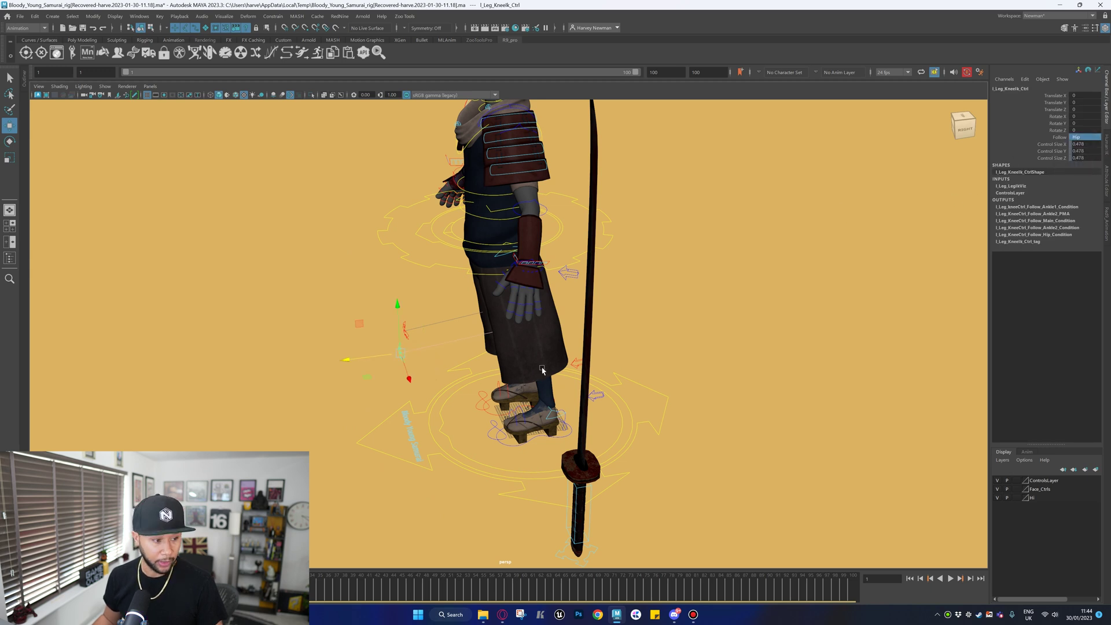
# Select the main control on the ground and switch its COG Ctrl Visibility off.
pyautogui.keyDown('alt'); pyautogui.moveTo(511, 340); pyautogui.dragTo(467, 297); pyautogui.keyUp('alt')
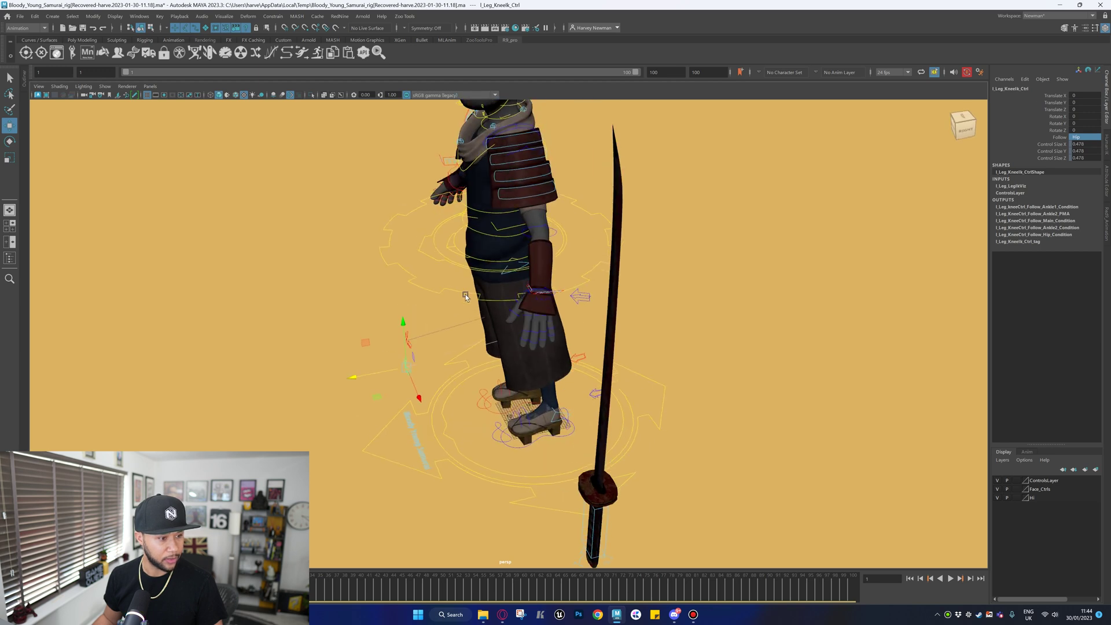
pyautogui.click(548, 516)
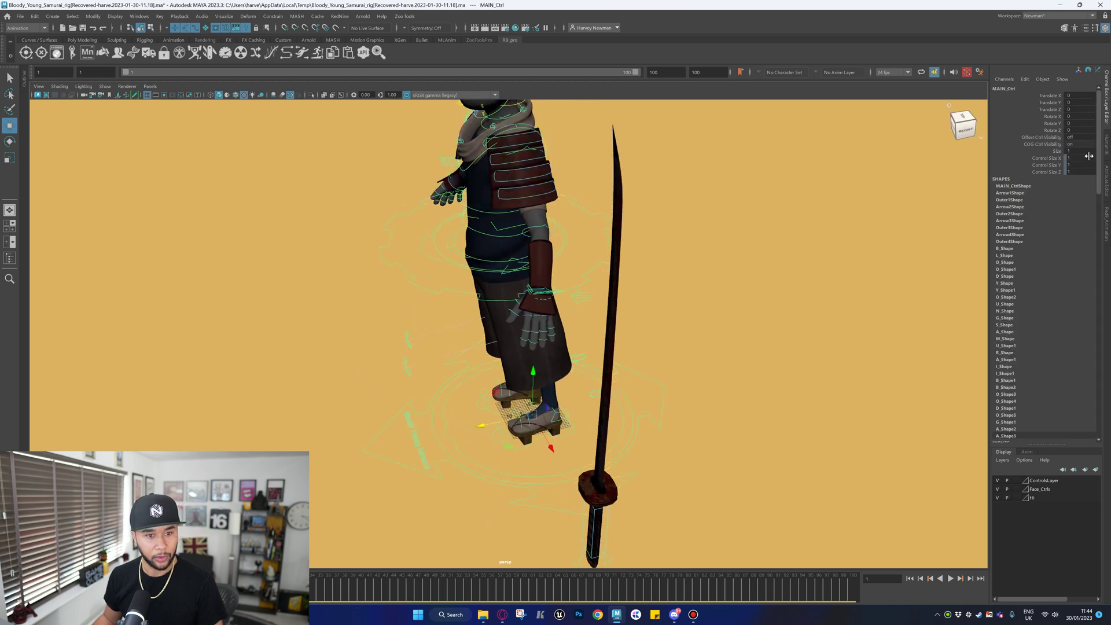
pyautogui.click(1065, 146)
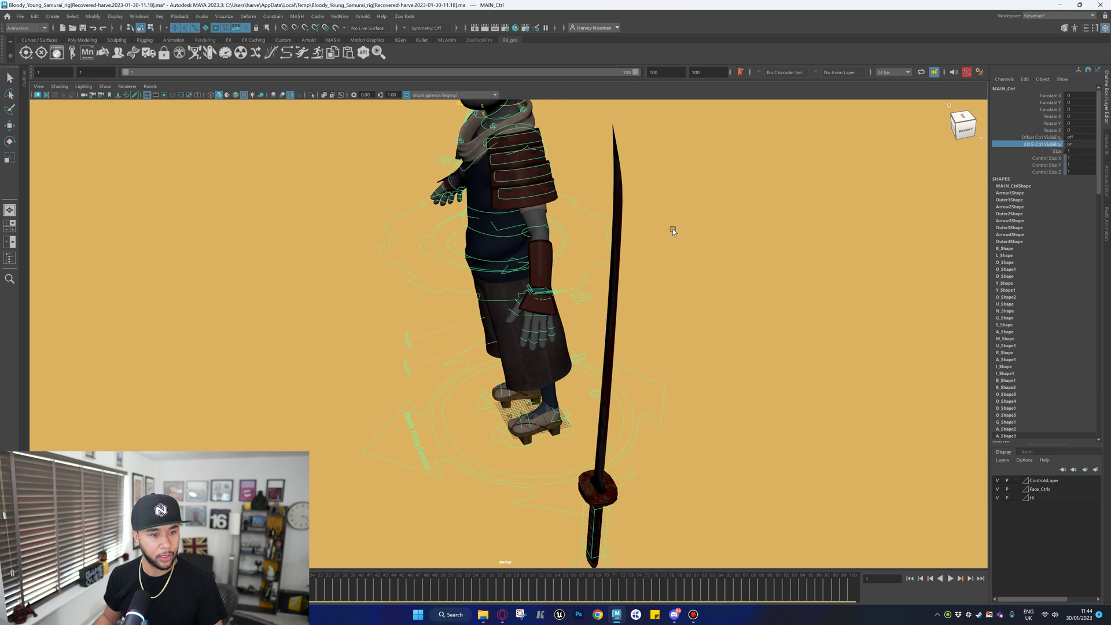
pyautogui.keyDown('alt'); pyautogui.moveTo(453, 297); pyautogui.dragTo(484, 237); pyautogui.keyUp('alt')
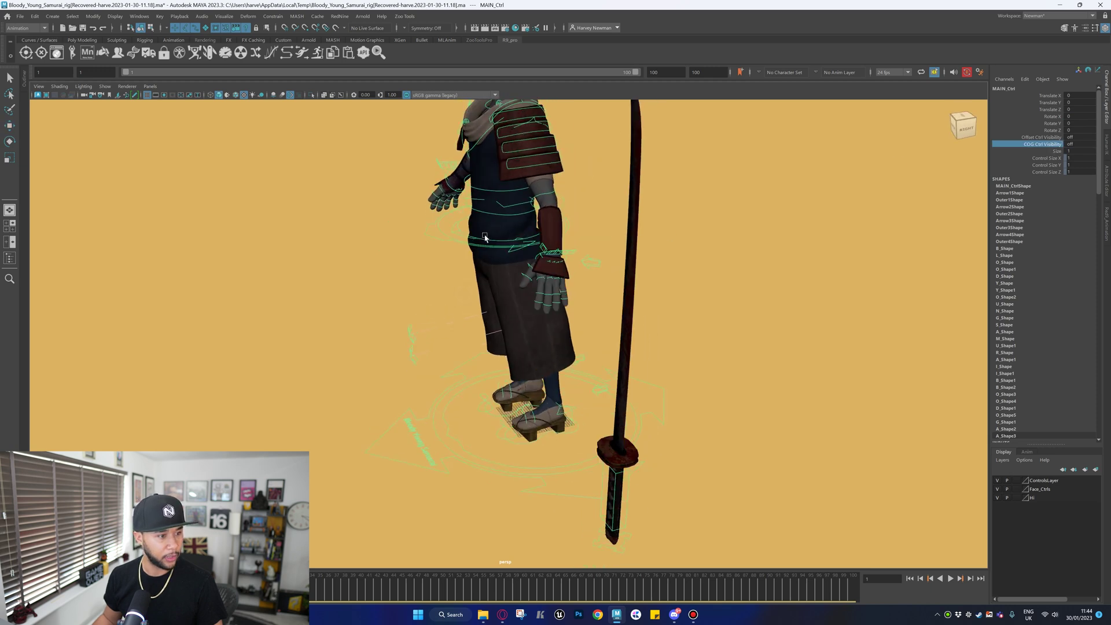
# Select the root control around the waist and try moving the body with the feet planted.
pyautogui.click(452, 242)
pyautogui.click(447, 237)
pyautogui.click(498, 221)
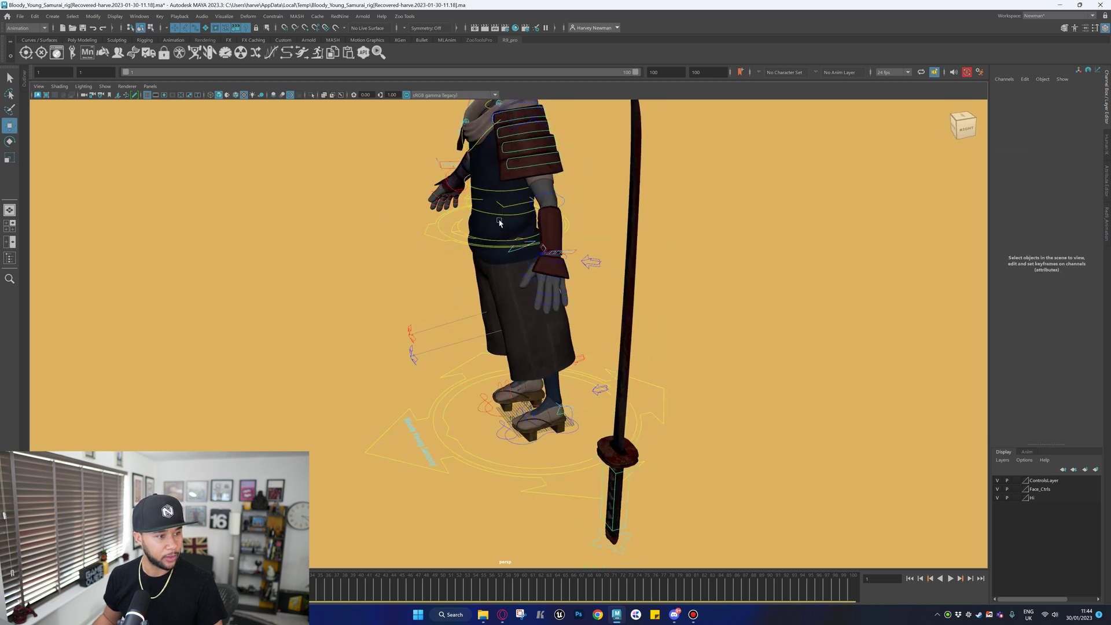
pyautogui.click(462, 231)
pyautogui.moveTo(502, 223)
pyautogui.mouseDown()
pyautogui.moveTo(538, 217)
pyautogui.moveTo(512, 232)
pyautogui.mouseUp()
pyautogui.moveTo(512, 234); pyautogui.dragTo(510, 238, button='middle')
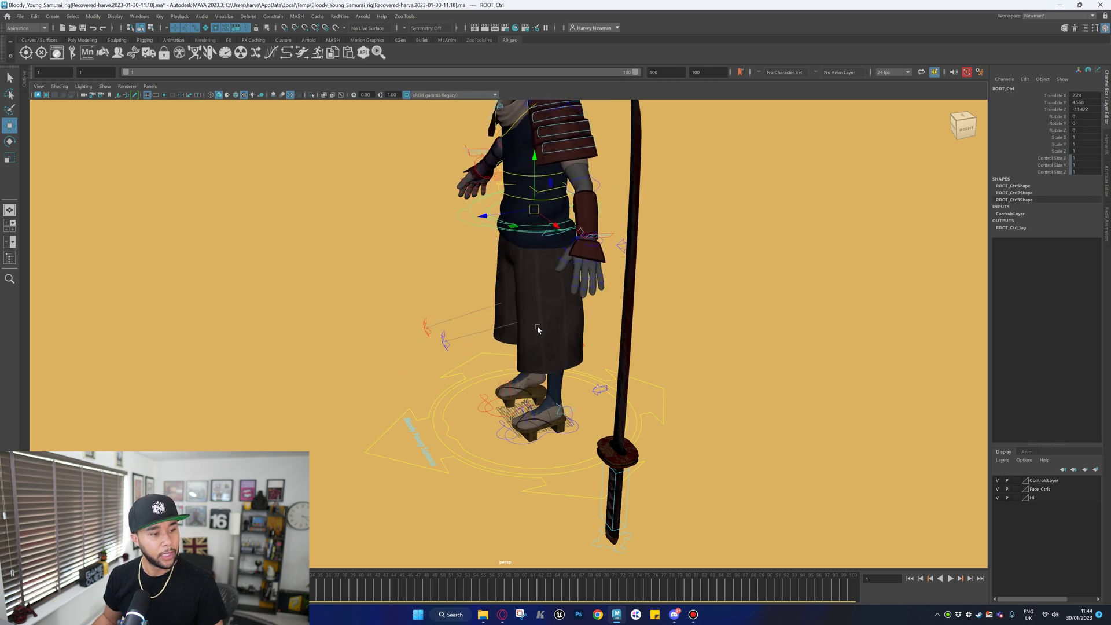
# Undo the root move and the preceding COG visibility and knee Follow changes.
pyautogui.hotkey('ctrl', 'z')
pyautogui.hotkey('ctrl', 'z')
pyautogui.hotkey('ctrl', 'z')
pyautogui.hotkey('ctrl', 'z')
pyautogui.hotkey('ctrl', 'z')
pyautogui.hotkey('ctrl', 'z')
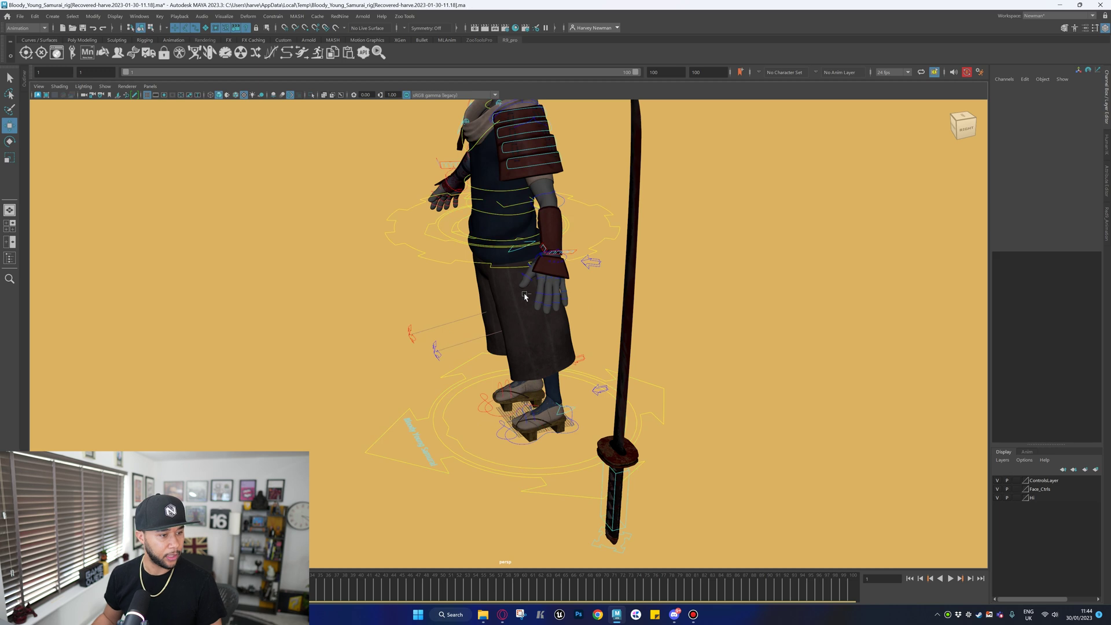
pyautogui.hotkey('ctrl', 'z')
pyautogui.hotkey('ctrl', 'z')
# Select the left knee IK control and inspect its Follow attribute.
pyautogui.click(438, 350)
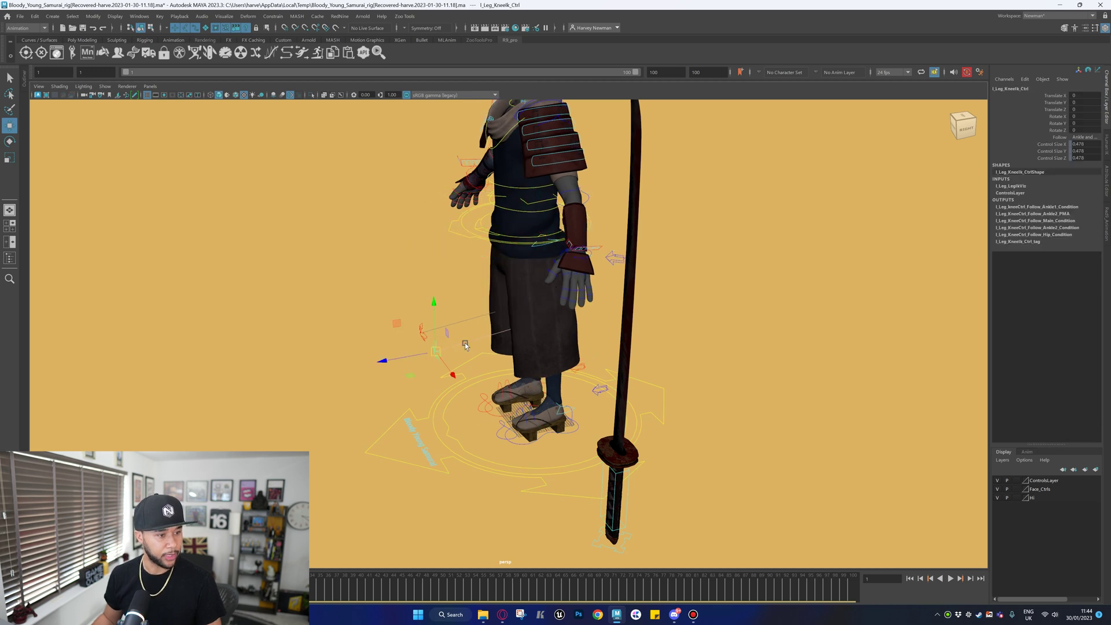
pyautogui.keyDown('alt'); pyautogui.moveTo(463, 340); pyautogui.dragTo(500, 329); pyautogui.keyUp('alt')
pyautogui.scroll(3, 500, 329)
pyautogui.scroll(2, 500, 328)
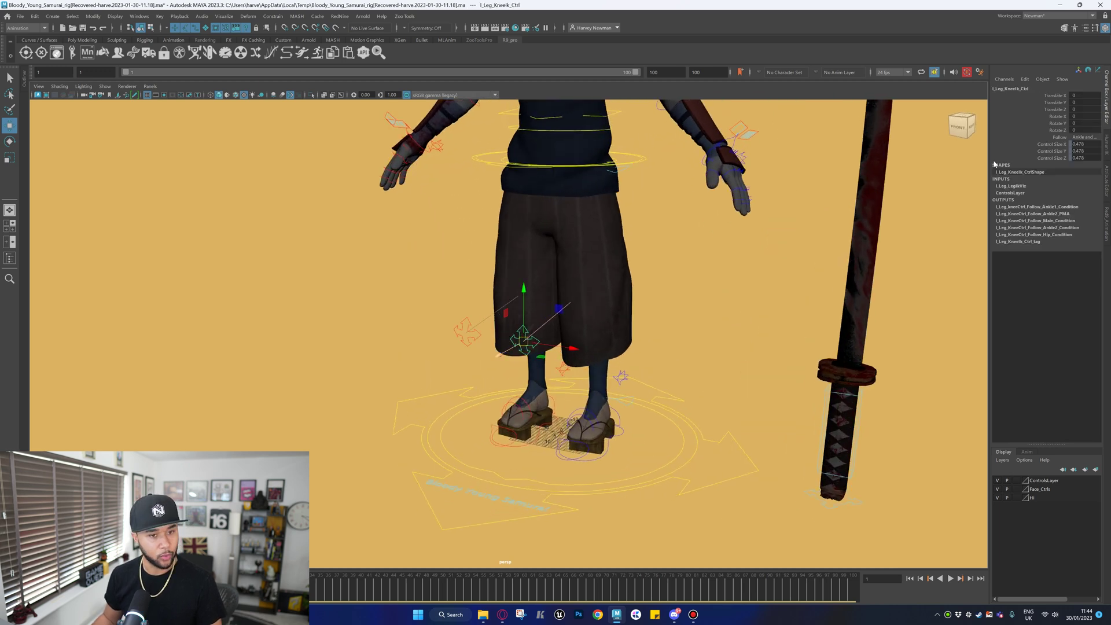
pyautogui.click(1059, 137)
pyautogui.keyDown('alt'); pyautogui.moveTo(510, 325); pyautogui.dragTo(515, 370, button='middle'); pyautogui.keyUp('alt')
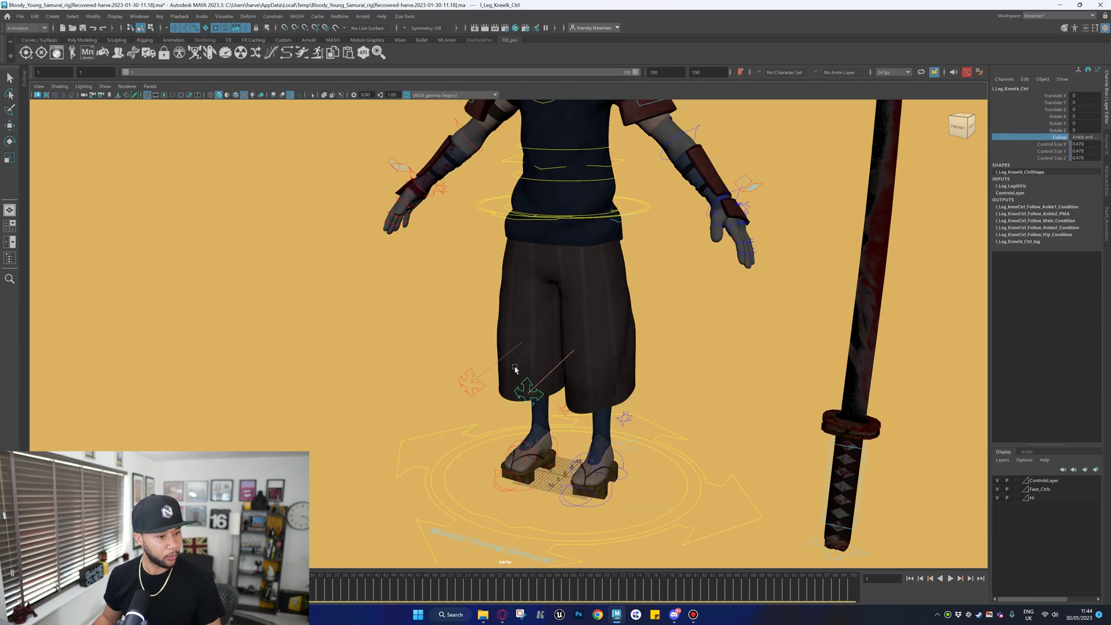
# Select the left upper leg twist control beside the hip, try rotating it, and undo the rotation.
pyautogui.scroll(2, 515, 369)
pyautogui.keyDown('alt'); pyautogui.moveTo(593, 337); pyautogui.dragTo(576, 401, button='middle'); pyautogui.keyUp('alt')
pyautogui.scroll(3, 576, 400)
pyautogui.keyDown('alt'); pyautogui.moveTo(595, 369); pyautogui.dragTo(685, 261); pyautogui.keyUp('alt')
pyautogui.click(707, 332)
pyautogui.press('w')
pyautogui.scroll(2, 710, 352)
pyautogui.click(702, 320)
pyautogui.scroll(2, 686, 261)
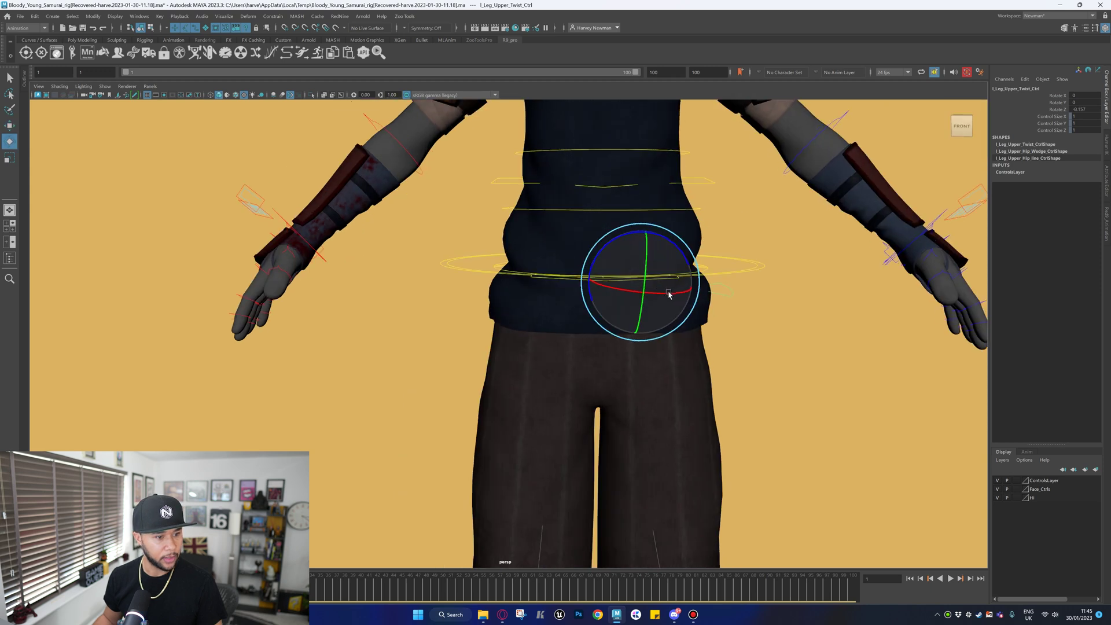
pyautogui.moveTo(669, 294); pyautogui.dragTo(748, 326)
pyautogui.hotkey('ctrl', 'z')
pyautogui.scroll(2, 687, 314)
pyautogui.hotkey('ctrl', 'z')
# Select the secondary root control around the waist, try rotating it, and undo the rotation.
pyautogui.click(737, 337)
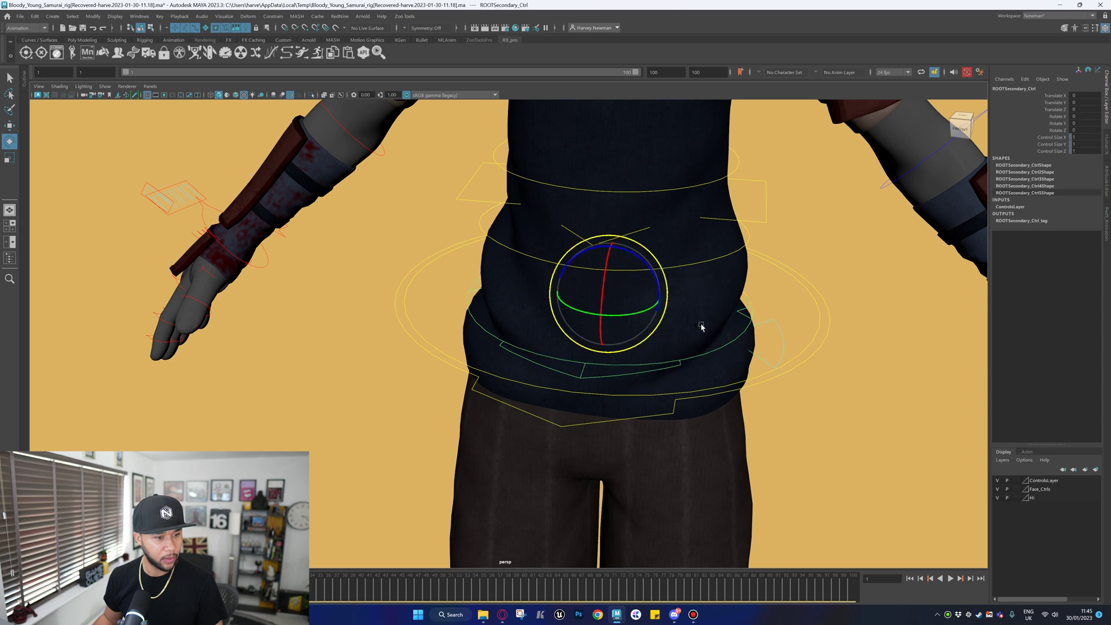
pyautogui.moveTo(637, 311); pyautogui.dragTo(670, 301)
pyautogui.hotkey('ctrl', 'z')
pyautogui.hotkey('ctrl', 'z')
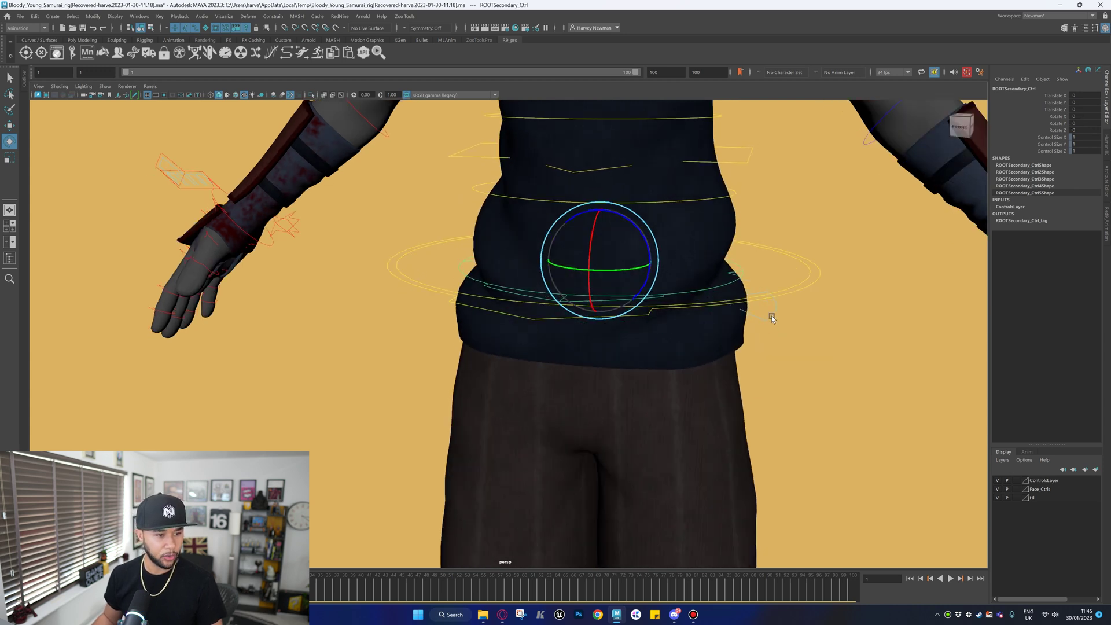
# Reselect the left upper leg twist control, try rotating it, and undo the recent control changes.
pyautogui.click(772, 318)
pyautogui.moveTo(685, 293); pyautogui.dragTo(701, 324)
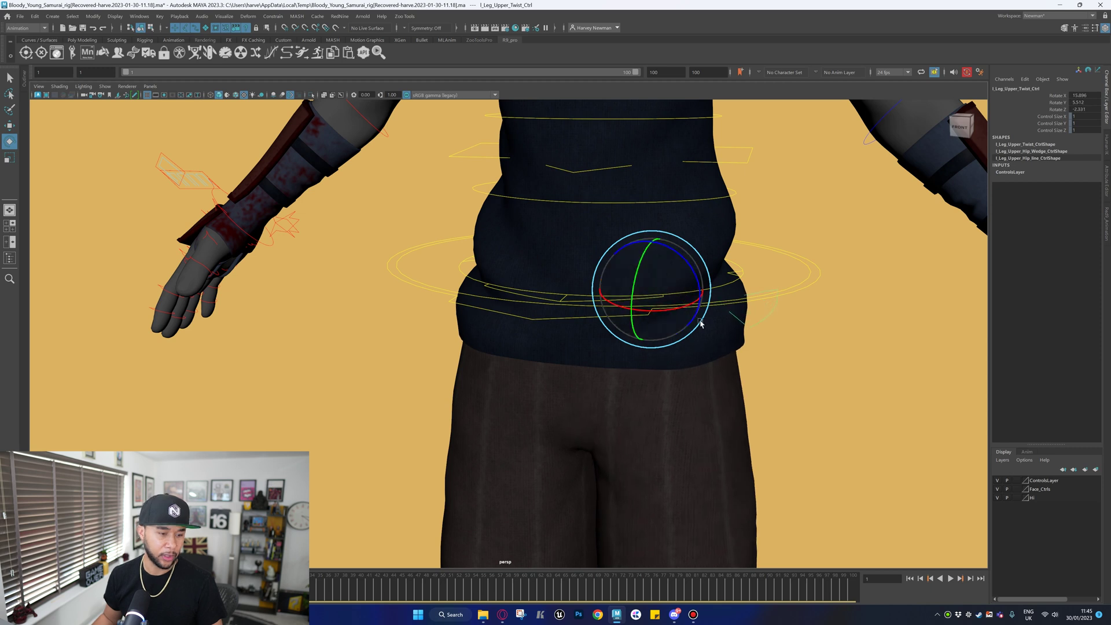
pyautogui.scroll(-5, 718, 359)
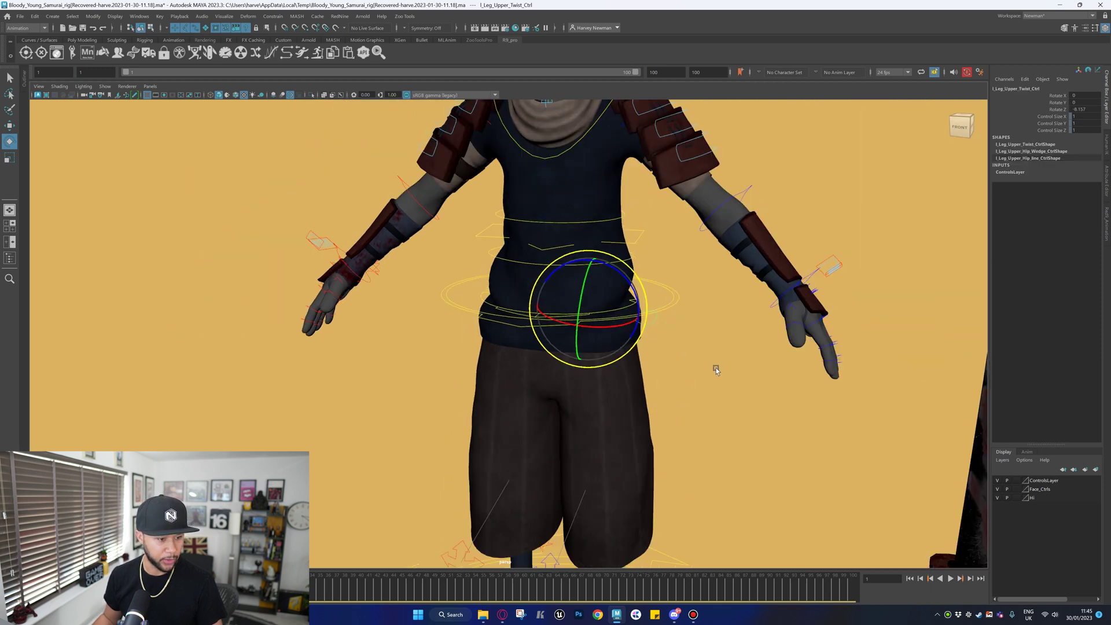
pyautogui.scroll(3, 619, 358)
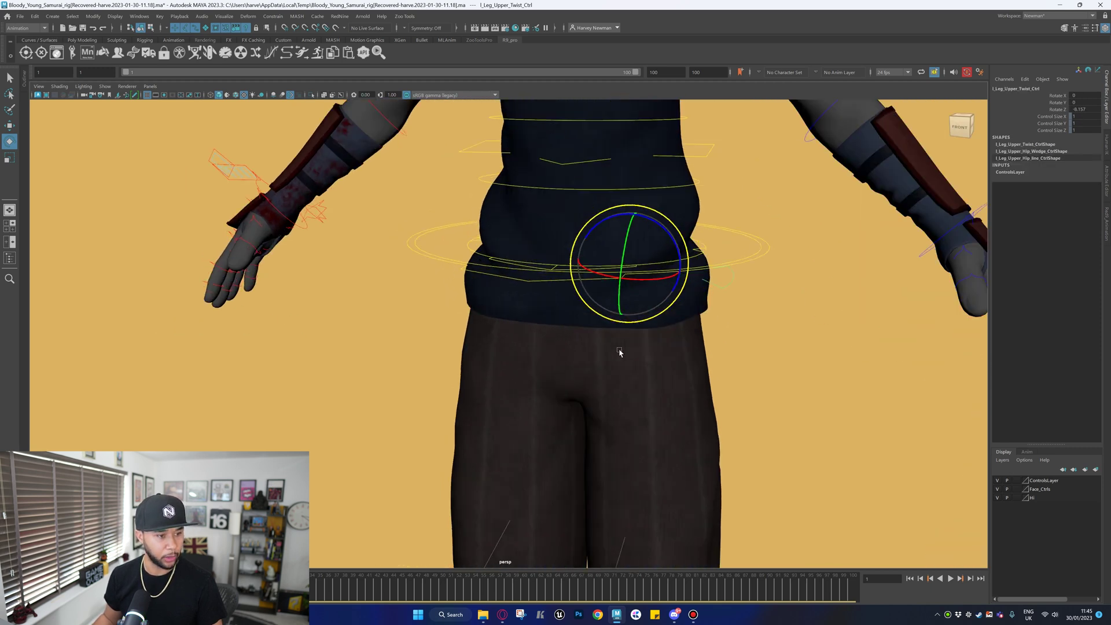
pyautogui.hotkey('ctrl', 'z')
pyautogui.hotkey('ctrl', 'z')
pyautogui.hotkey('ctrl', 'z')
pyautogui.hotkey('ctrl', 'z')
pyautogui.hotkey('ctrl', 'z')
pyautogui.hotkey('ctrl', 'z')
pyautogui.hotkey('ctrl', 'z')
pyautogui.hotkey('ctrl', 'z')
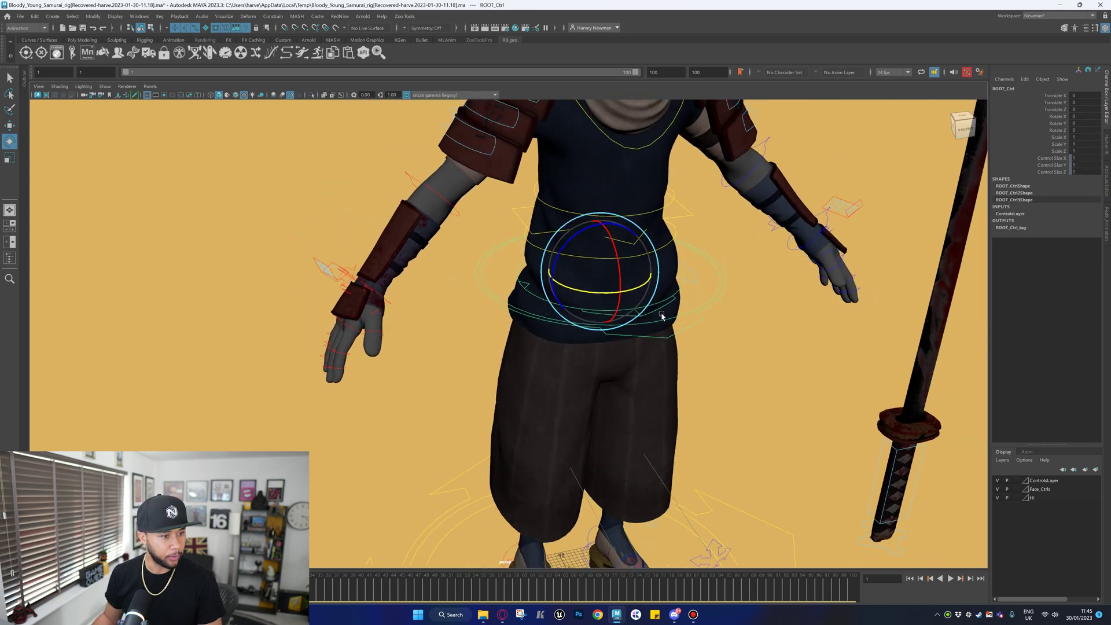
# Select the katana control on the sword's handle and move the katana toward the character's body.
pyautogui.scroll(-6, 662, 295)
pyautogui.keyDown('alt'); pyautogui.moveTo(801, 379); pyautogui.dragTo(774, 278, button='middle'); pyautogui.keyUp('alt')
pyautogui.keyDown('alt'); pyautogui.moveTo(774, 278); pyautogui.dragTo(795, 315); pyautogui.keyUp('alt')
pyautogui.scroll(1, 725, 329)
pyautogui.scroll(2, 726, 330)
pyautogui.keyDown('alt'); pyautogui.moveTo(726, 330); pyautogui.dragTo(664, 407, button='middle'); pyautogui.keyUp('alt')
pyautogui.scroll(1, 640, 366)
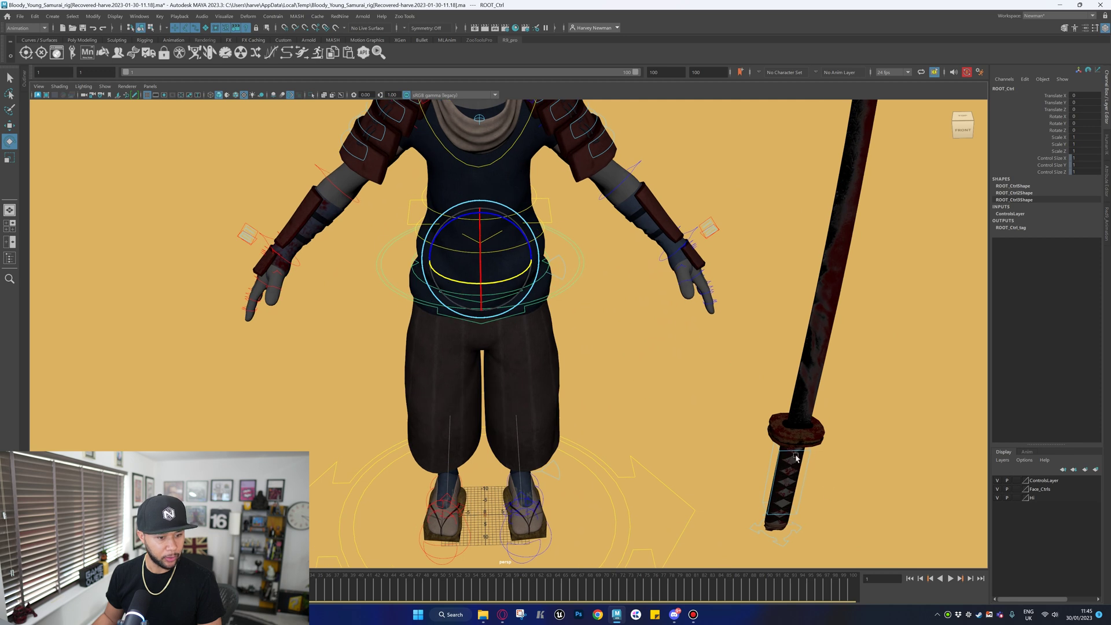
pyautogui.click(814, 473)
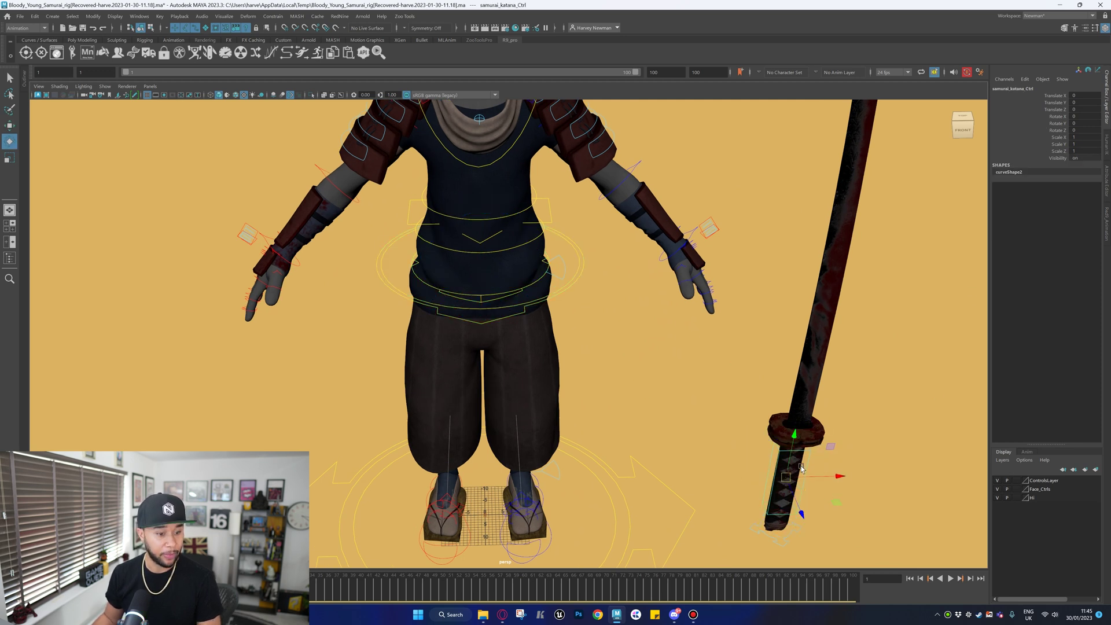
pyautogui.moveTo(814, 443); pyautogui.dragTo(790, 453)
pyautogui.moveTo(813, 500); pyautogui.dragTo(452, 153)
# Rotate and position the katana at the character's left hip with its handle up and the blade pointing down.
pyautogui.press('q')
pyautogui.keyDown('alt'); pyautogui.moveTo(452, 153); pyautogui.dragTo(547, 146); pyautogui.keyUp('alt')
pyautogui.scroll(3, 584, 219)
pyautogui.press('e')
pyautogui.keyDown('alt'); pyautogui.moveTo(546, 147); pyautogui.dragTo(629, 347, button='middle'); pyautogui.keyUp('alt')
pyautogui.scroll(3, 629, 347)
pyautogui.keyDown('alt'); pyautogui.moveTo(630, 347); pyautogui.dragTo(442, 294); pyautogui.keyUp('alt')
pyautogui.press('w')
pyautogui.keyDown('alt'); pyautogui.moveTo(373, 289); pyautogui.dragTo(469, 273); pyautogui.keyUp('alt')
pyautogui.scroll(-4, 396, 272)
pyautogui.press('e')
pyautogui.moveTo(706, 264); pyautogui.dragTo(651, 295)
pyautogui.press('w')
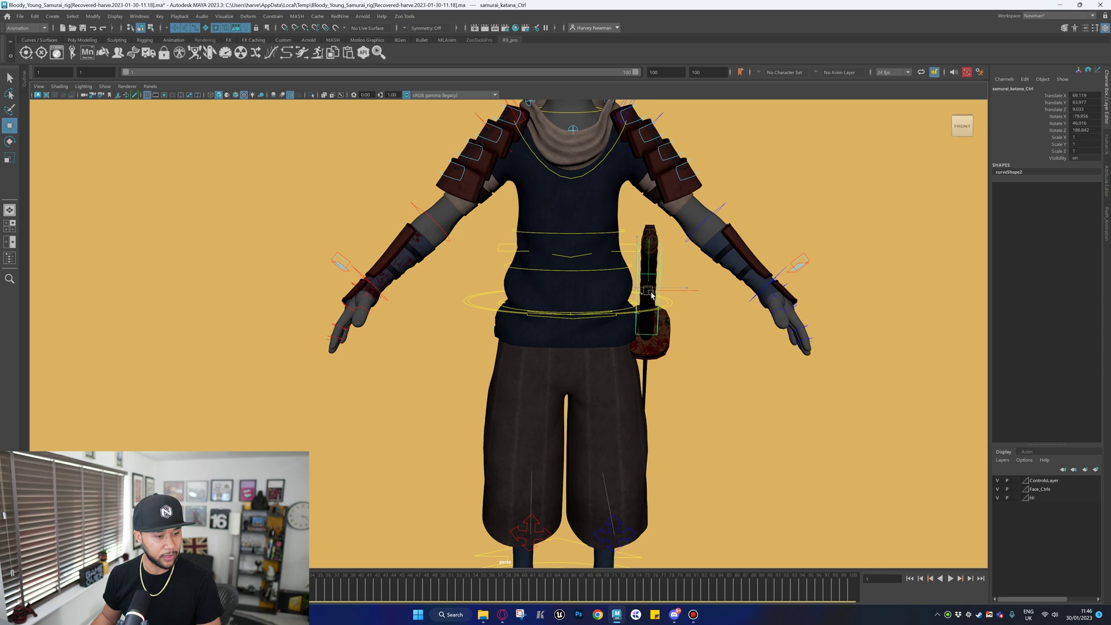
# Check the katana from the side, adjust its placement against the left hip, and deselect it.
pyautogui.keyDown('alt'); pyautogui.moveTo(678, 367); pyautogui.dragTo(439, 312); pyautogui.keyUp('alt')
pyautogui.click(420, 321)
pyautogui.click(430, 315)
pyautogui.hotkey('ctrl', 'z')
pyautogui.scroll(-1, 515, 355)
pyautogui.keyDown('alt'); pyautogui.moveTo(511, 360); pyautogui.dragTo(578, 359); pyautogui.keyUp('alt')
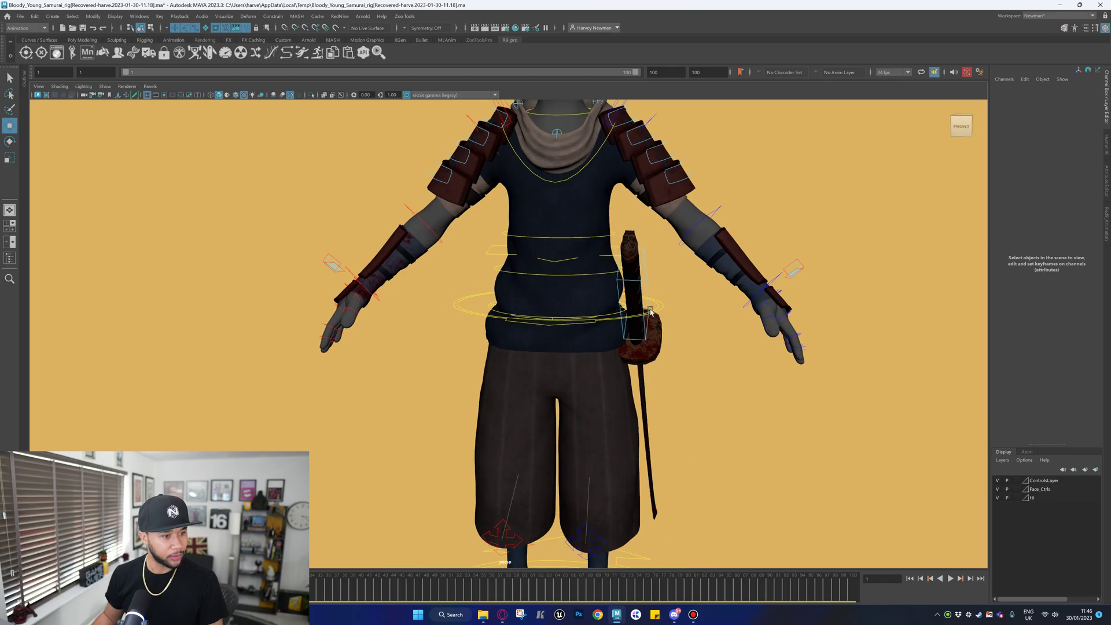
# Select the lower spine FK control at the belly, try moving it, and undo the move.
pyautogui.keyDown('alt'); pyautogui.moveTo(650, 311); pyautogui.dragTo(602, 313, button='right'); pyautogui.keyUp('alt')
pyautogui.keyDown('alt'); pyautogui.moveTo(602, 314); pyautogui.dragTo(638, 422, button='middle'); pyautogui.keyUp('alt')
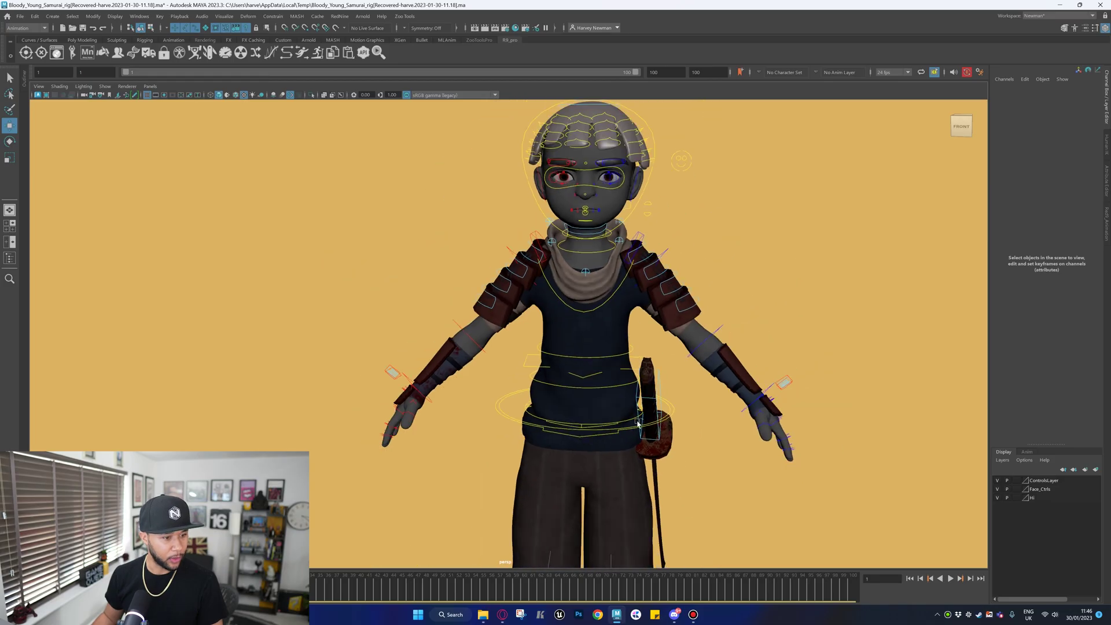
pyautogui.click(619, 387)
pyautogui.scroll(5, 620, 387)
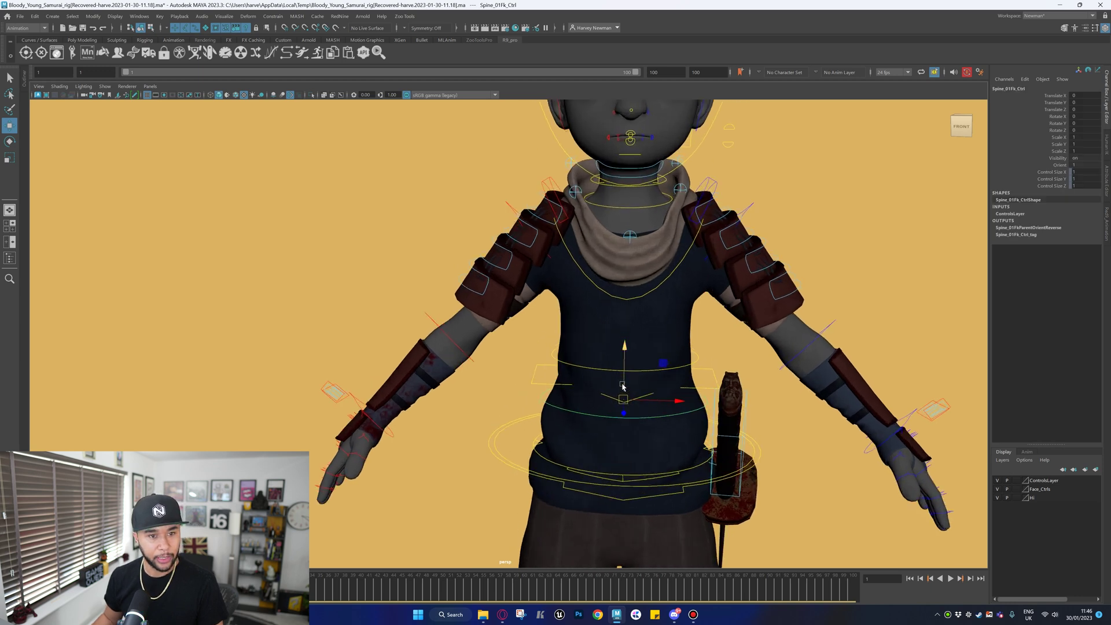
pyautogui.moveTo(625, 398); pyautogui.dragTo(628, 404)
pyautogui.hotkey('ctrl', 'z')
# Try another spine control move, undo it, and select the mid-spine IK control to show its attributes.
pyautogui.moveTo(628, 357); pyautogui.dragTo(623, 348)
pyautogui.hotkey('ctrl', 'z')
pyautogui.click(640, 397)
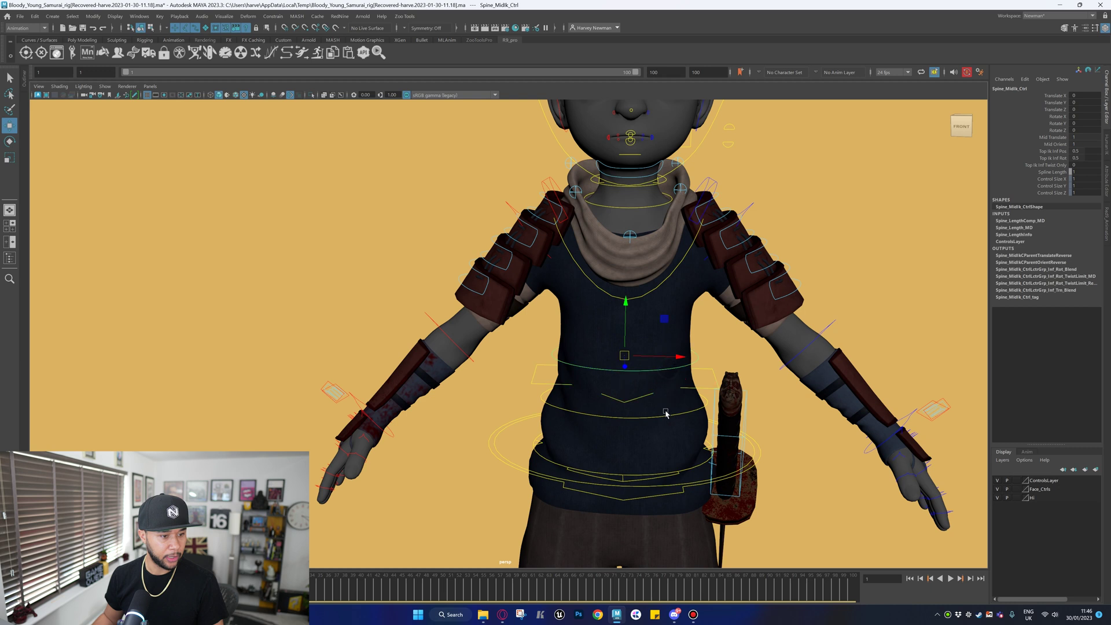
# Select the belly spine FK control and the one above it together, try rotating them, and undo the rotation.
pyautogui.click(666, 412)
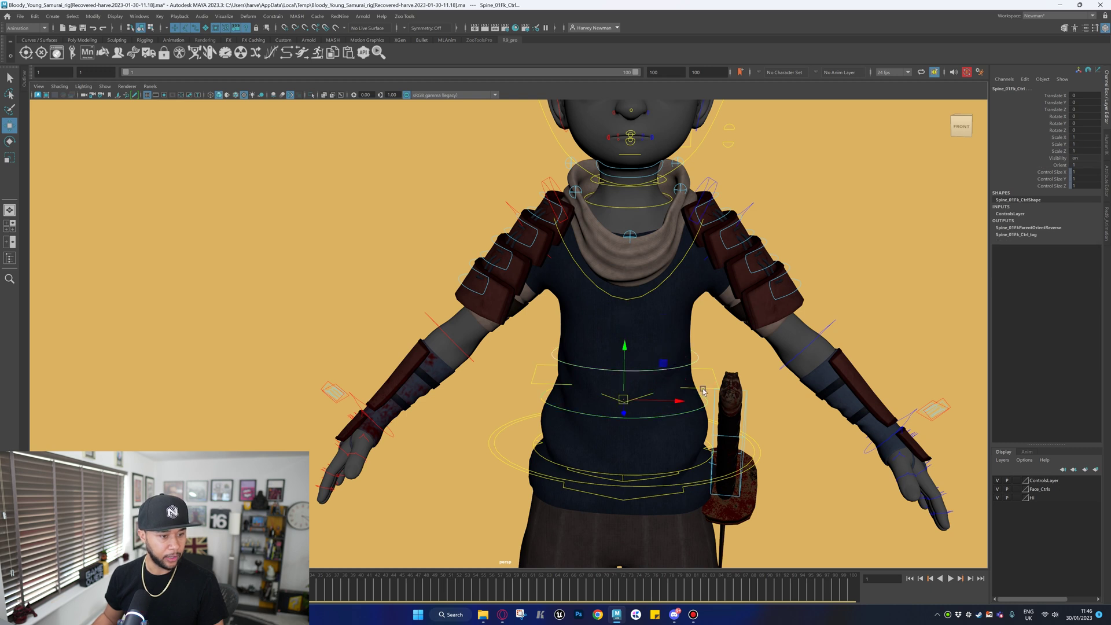
pyautogui.click(648, 377)
pyautogui.press('e')
pyautogui.moveTo(624, 361); pyautogui.dragTo(644, 394)
pyautogui.hotkey('ctrl', 'z')
pyautogui.hotkey('ctrl', 'z')
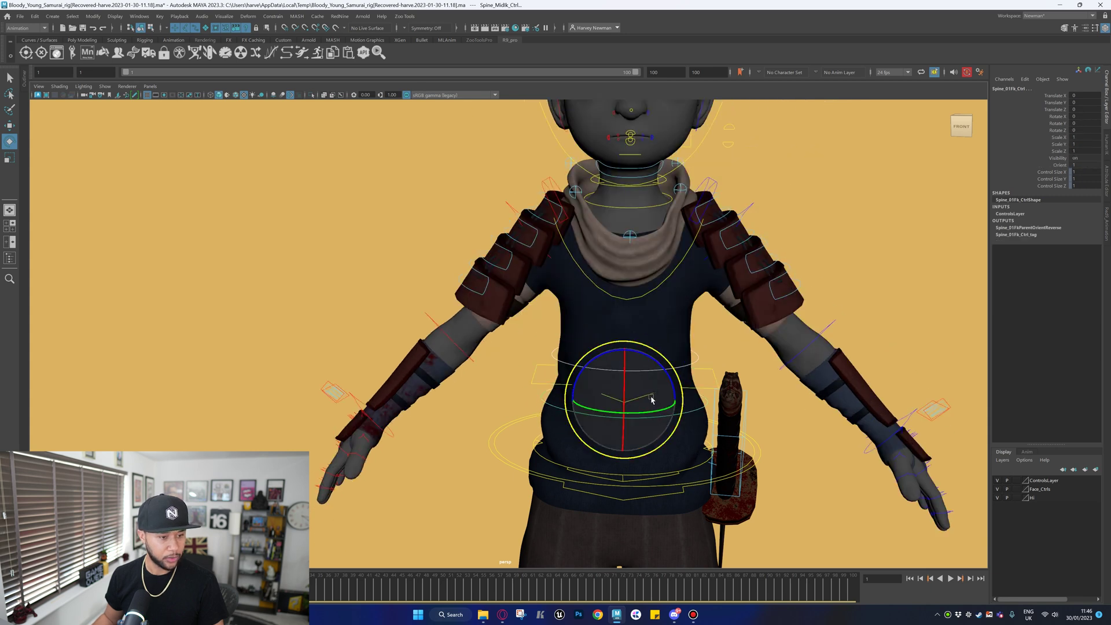
# Select the secondary root control at the waist, try moving it, and undo the move.
pyautogui.scroll(2, 694, 405)
pyautogui.keyDown('alt'); pyautogui.moveTo(686, 475); pyautogui.dragTo(682, 467, button='middle'); pyautogui.keyUp('alt')
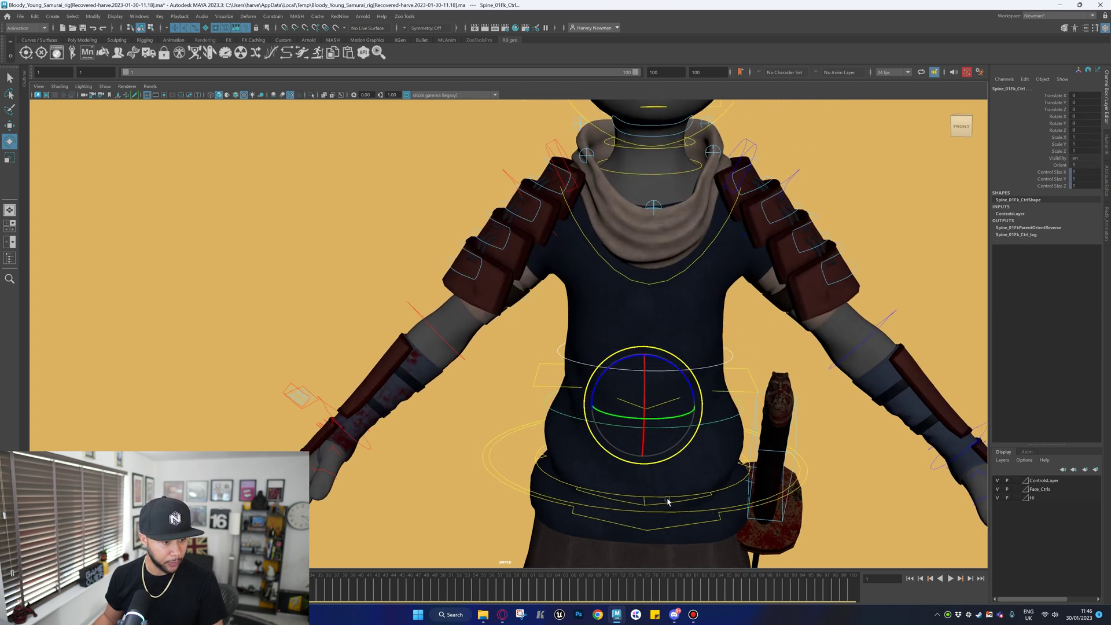
pyautogui.click(716, 391)
pyautogui.click(666, 399)
pyautogui.press('w')
pyautogui.moveTo(648, 386); pyautogui.dragTo(654, 494)
pyautogui.click(653, 497)
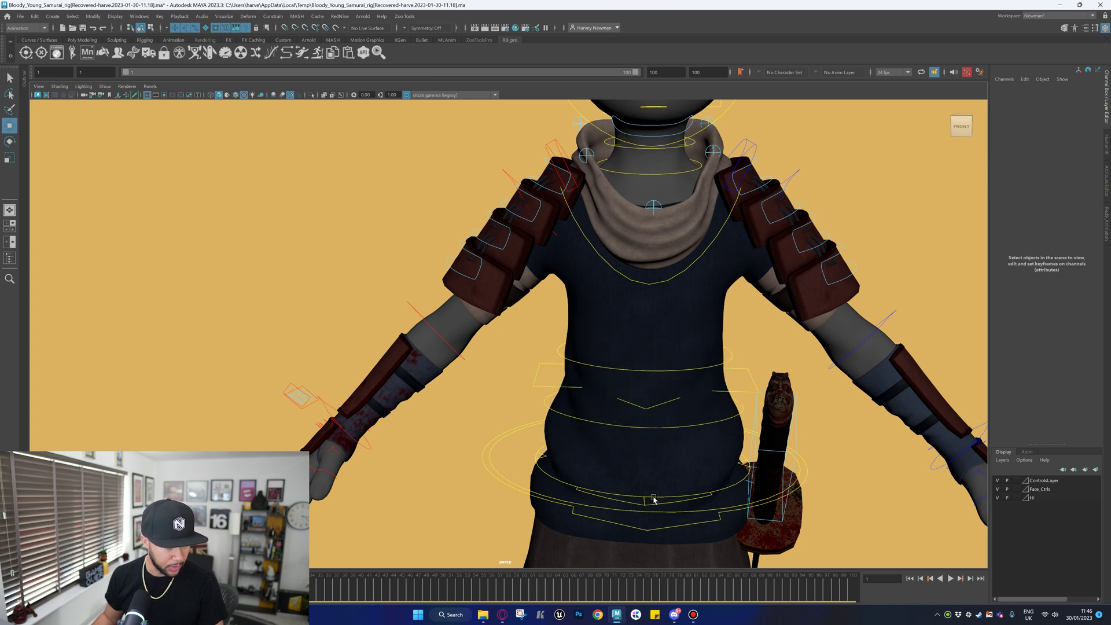
pyautogui.click(651, 497)
pyautogui.moveTo(642, 454)
pyautogui.mouseDown()
pyautogui.moveTo(633, 457)
pyautogui.moveTo(647, 450)
pyautogui.mouseUp()
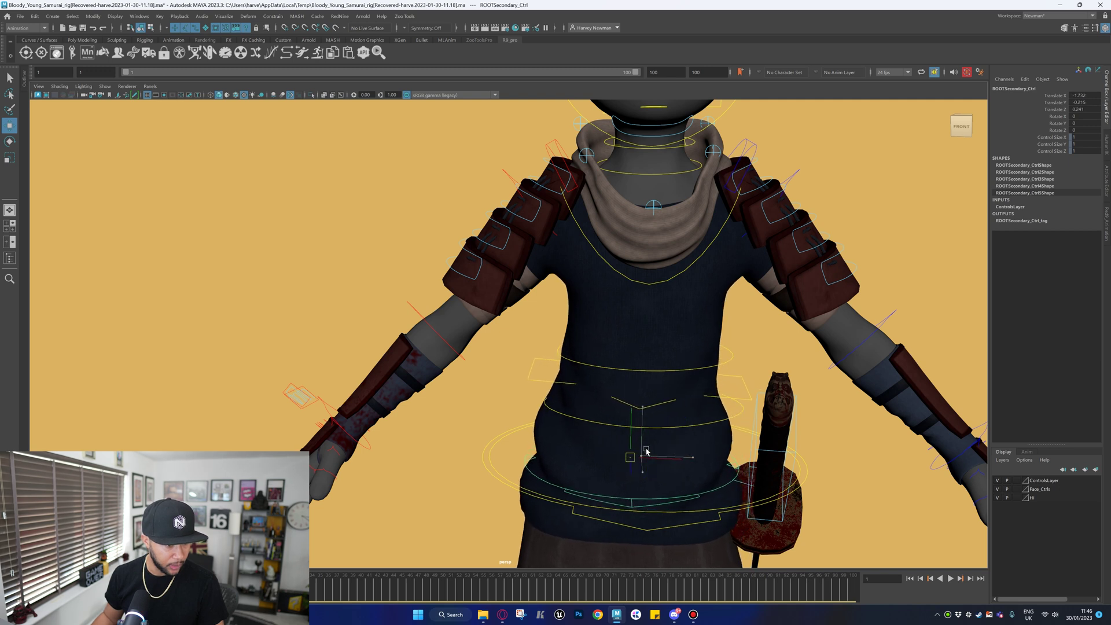
pyautogui.hotkey('ctrl', 'z')
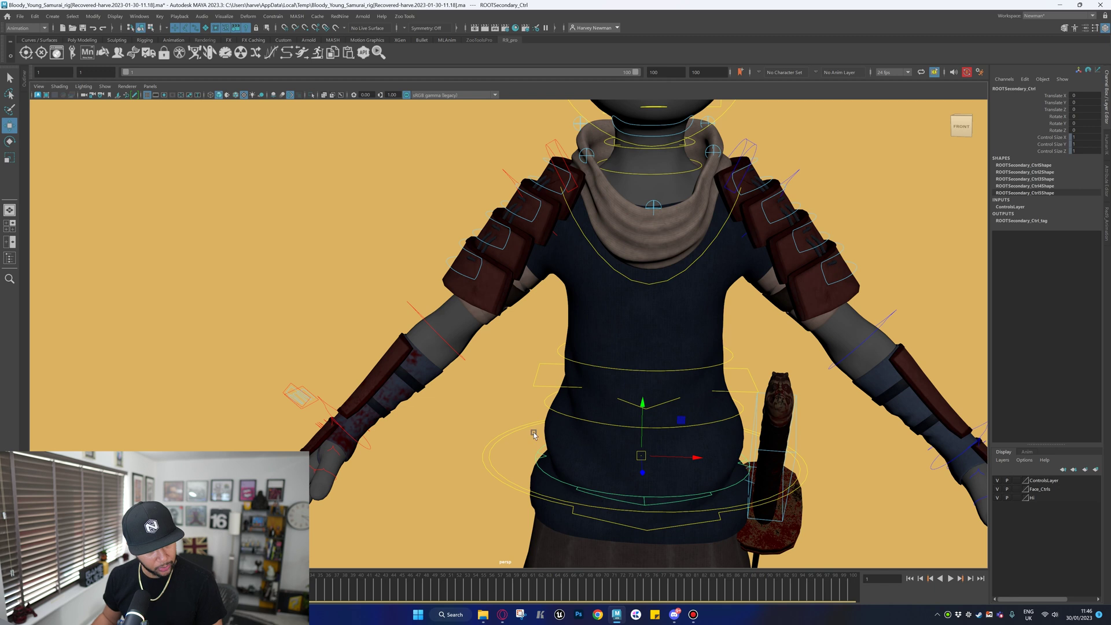
# Try moving the upper and lower spine FK controls in turn, undoing each move.
pyautogui.click(658, 379)
pyautogui.moveTo(645, 347); pyautogui.dragTo(641, 320)
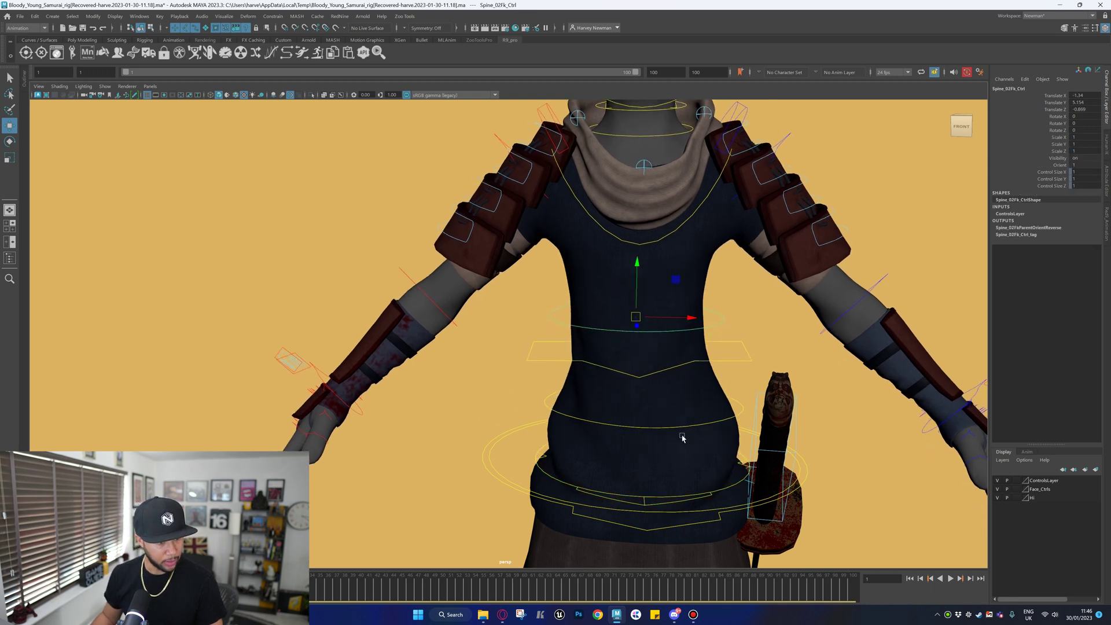
pyautogui.hotkey('ctrl', 'z')
pyautogui.moveTo(646, 403); pyautogui.dragTo(644, 364)
pyautogui.hotkey('ctrl', 'z')
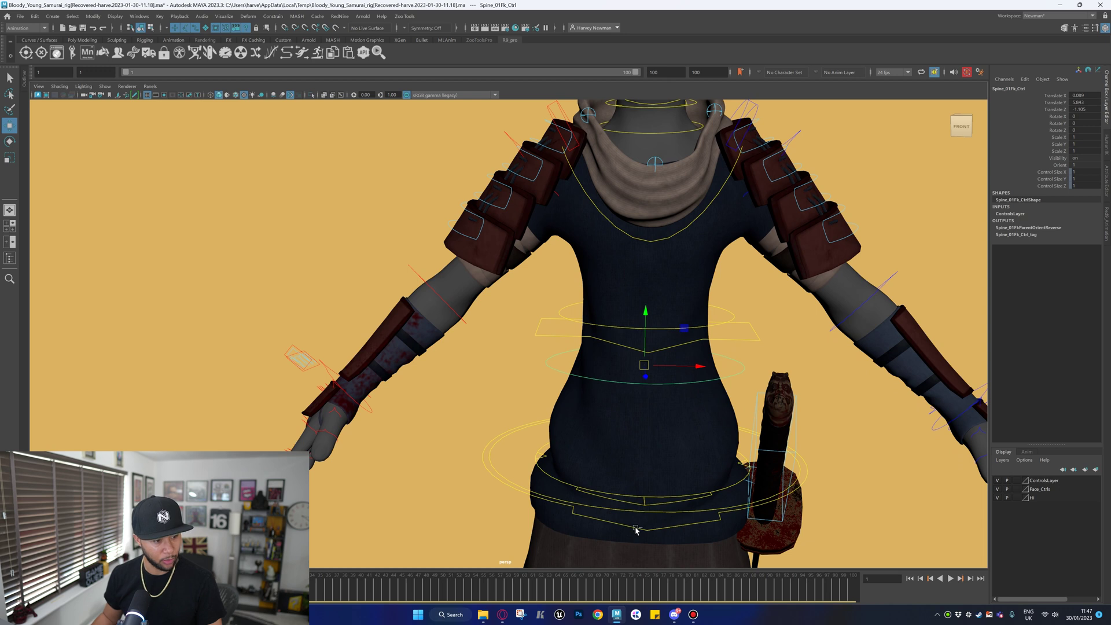
pyautogui.hotkey('ctrl', 'z')
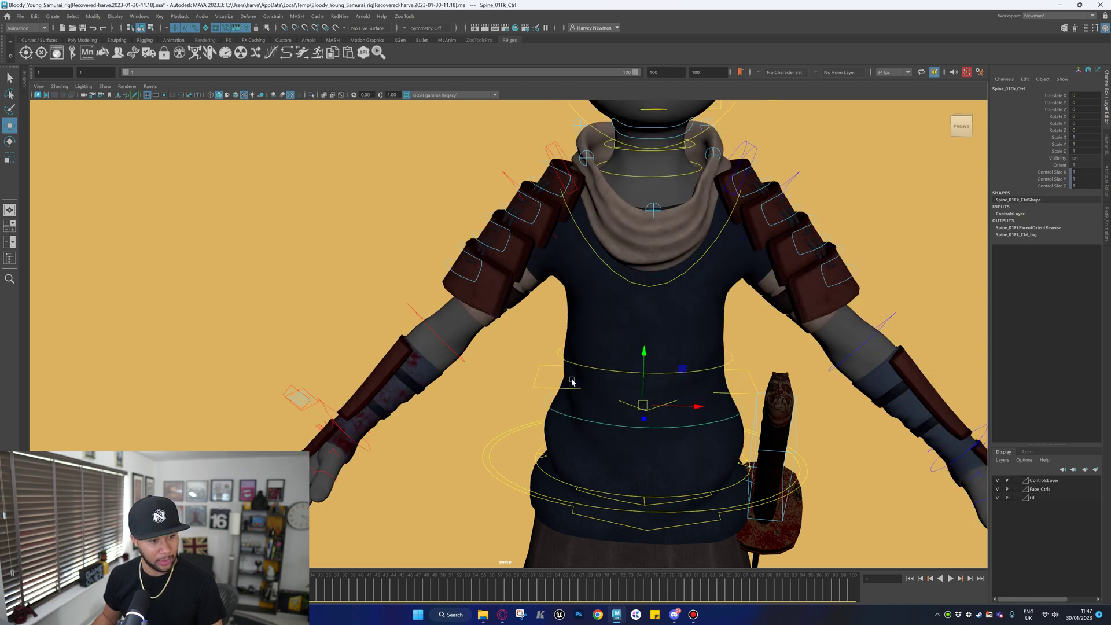
pyautogui.moveTo(641, 405); pyautogui.dragTo(648, 410)
pyautogui.hotkey('ctrl', 'z')
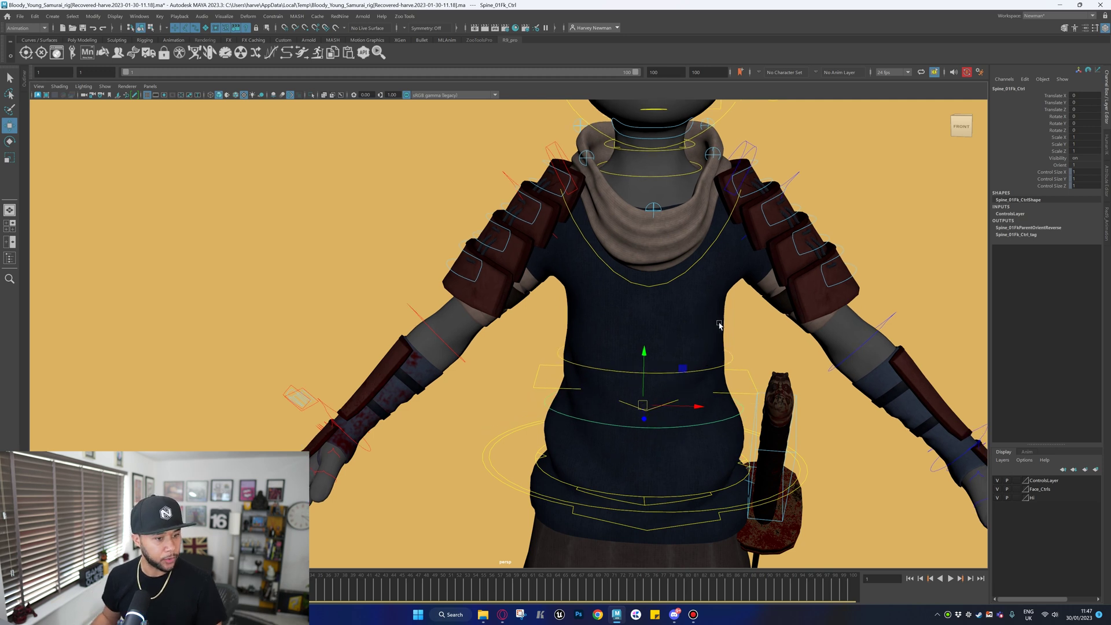
# Select the back hair master control near the left ear and look through its attributes.
pyautogui.keyDown('alt'); pyautogui.moveTo(719, 324); pyautogui.dragTo(783, 353); pyautogui.keyUp('alt')
pyautogui.keyDown('alt'); pyautogui.moveTo(510, 405); pyautogui.dragTo(563, 392); pyautogui.keyUp('alt')
pyautogui.scroll(3, 485, 394)
pyautogui.keyDown('alt'); pyautogui.moveTo(588, 198); pyautogui.dragTo(524, 359, button='middle'); pyautogui.keyUp('alt')
pyautogui.scroll(-3, 523, 359)
pyautogui.keyDown('alt'); pyautogui.moveTo(579, 329); pyautogui.dragTo(536, 316); pyautogui.keyUp('alt')
pyautogui.scroll(1, 588, 318)
pyautogui.scroll(-1, 608, 330)
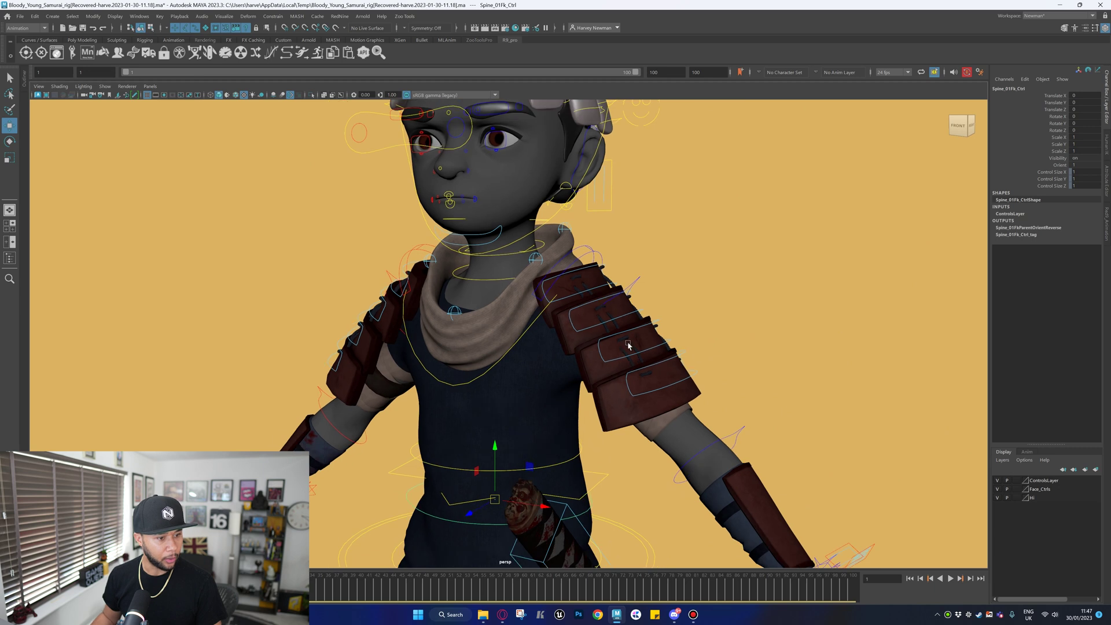
pyautogui.keyDown('alt'); pyautogui.moveTo(629, 346); pyautogui.dragTo(771, 252); pyautogui.keyUp('alt')
pyautogui.click(552, 264)
pyautogui.click(545, 274)
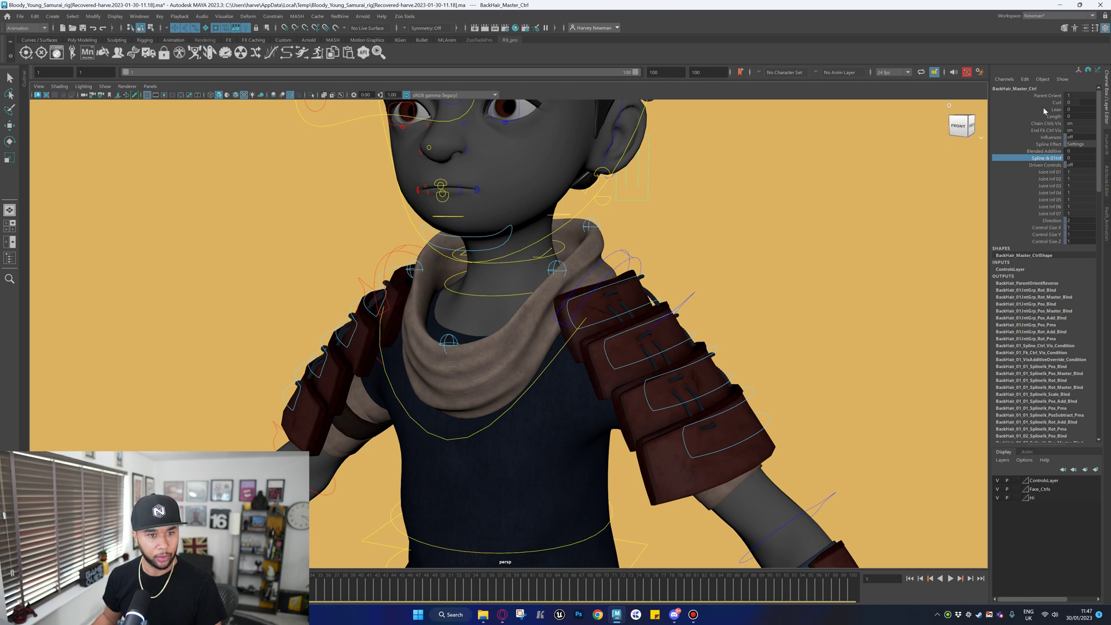
# Select the left arm's switch control beside the hand and set its IK/FK switch to 0 for IK.
pyautogui.keyDown('alt'); pyautogui.moveTo(918, 211); pyautogui.dragTo(873, 228, button='right'); pyautogui.keyUp('alt')
pyautogui.keyDown('alt'); pyautogui.moveTo(801, 228); pyautogui.dragTo(801, 182, button='middle'); pyautogui.keyUp('alt')
pyautogui.keyDown('alt'); pyautogui.moveTo(801, 182); pyautogui.dragTo(761, 180); pyautogui.keyUp('alt')
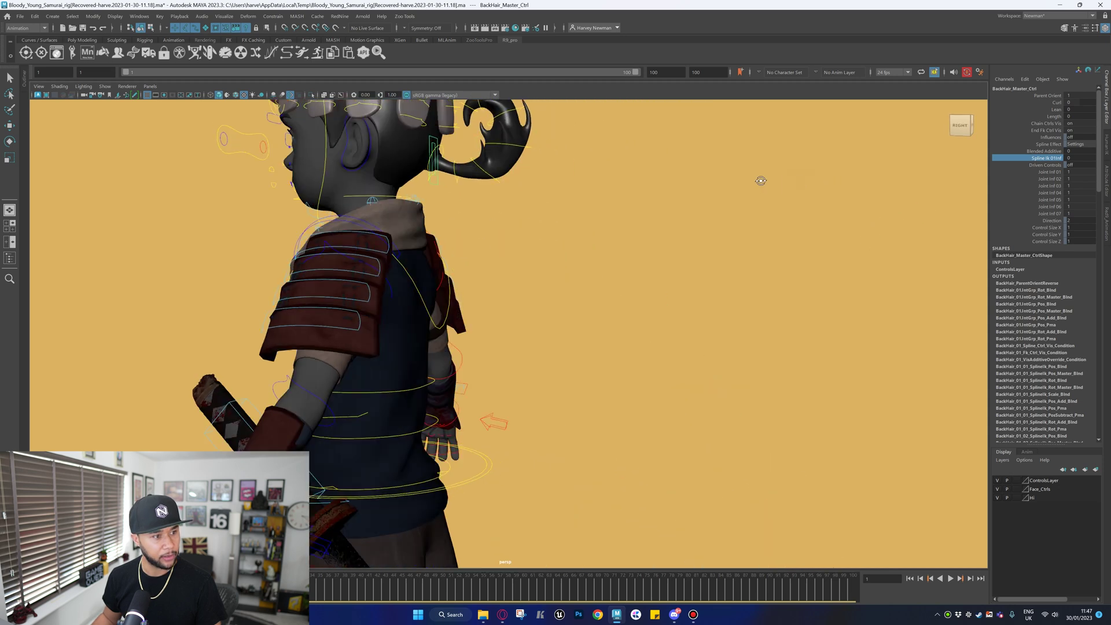
pyautogui.keyDown('alt'); pyautogui.moveTo(762, 181); pyautogui.dragTo(805, 156, button='middle'); pyautogui.keyUp('alt')
pyautogui.keyDown('alt'); pyautogui.moveTo(806, 157); pyautogui.dragTo(646, 236); pyautogui.keyUp('alt')
pyautogui.keyDown('alt'); pyautogui.moveTo(647, 235); pyautogui.dragTo(674, 261, button='right'); pyautogui.keyUp('alt')
pyautogui.keyDown('alt'); pyautogui.moveTo(675, 261); pyautogui.dragTo(659, 255); pyautogui.keyUp('alt')
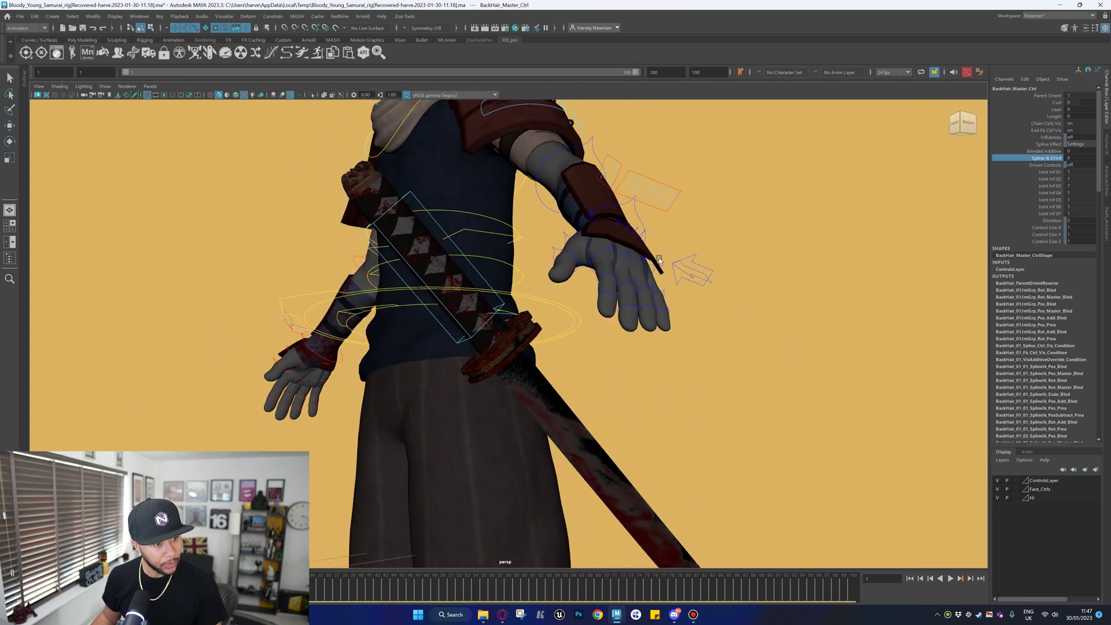
pyautogui.keyDown('alt'); pyautogui.moveTo(660, 254); pyautogui.dragTo(668, 295, button='middle'); pyautogui.keyUp('alt')
pyautogui.keyDown('alt'); pyautogui.moveTo(667, 295); pyautogui.dragTo(710, 334); pyautogui.keyUp('alt')
pyautogui.press('w')
pyautogui.click(688, 343)
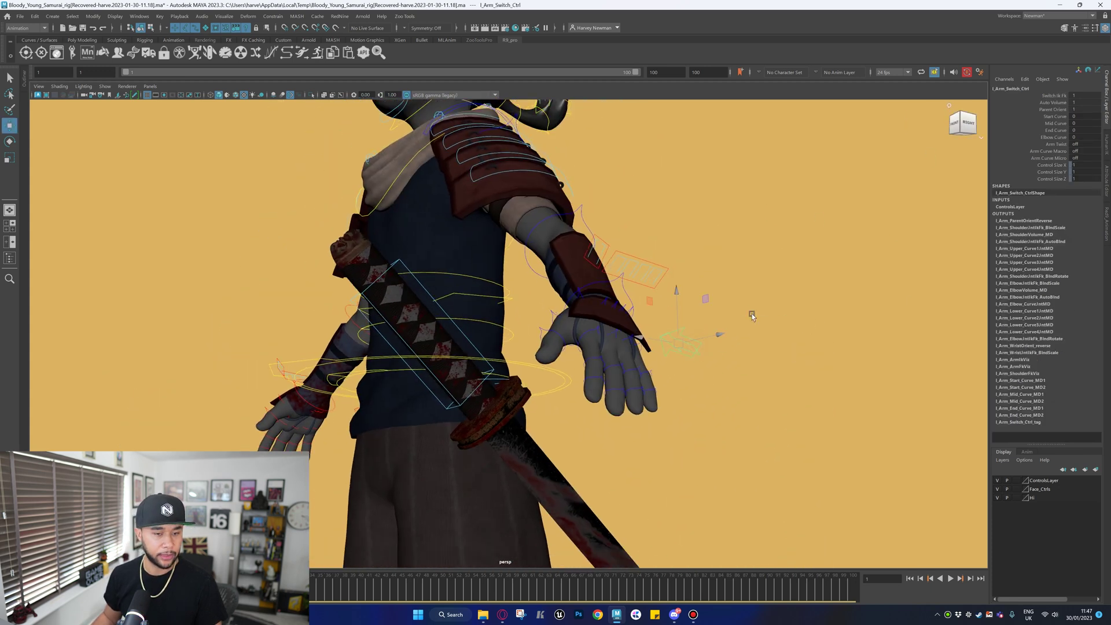
pyautogui.moveTo(793, 237); pyautogui.dragTo(737, 280, button='middle')
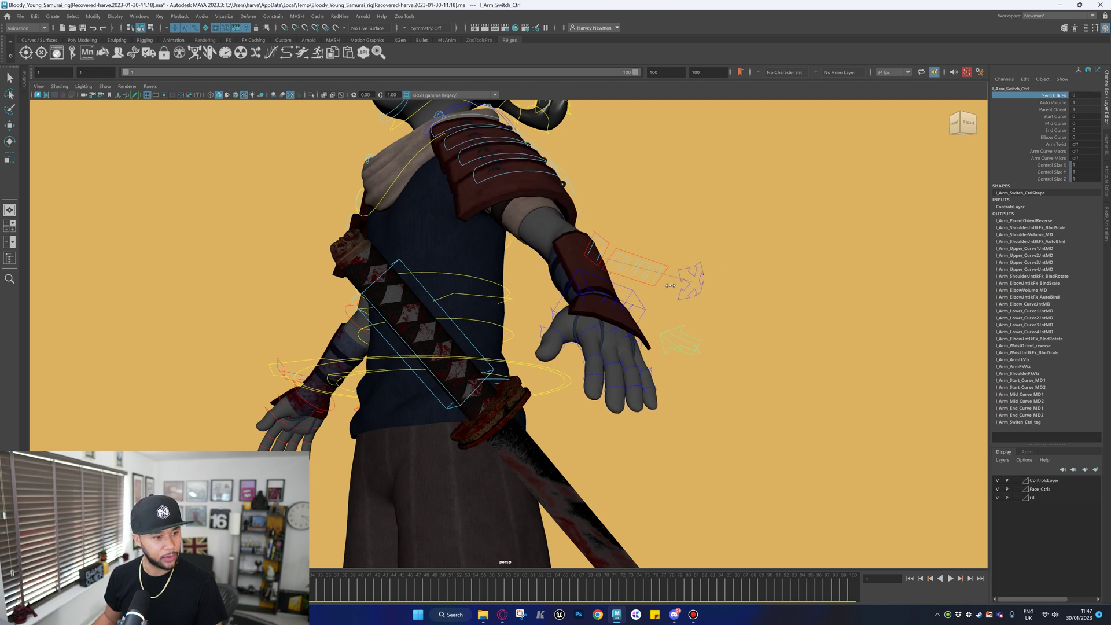
pyautogui.moveTo(590, 286); pyautogui.dragTo(755, 292, button='middle')
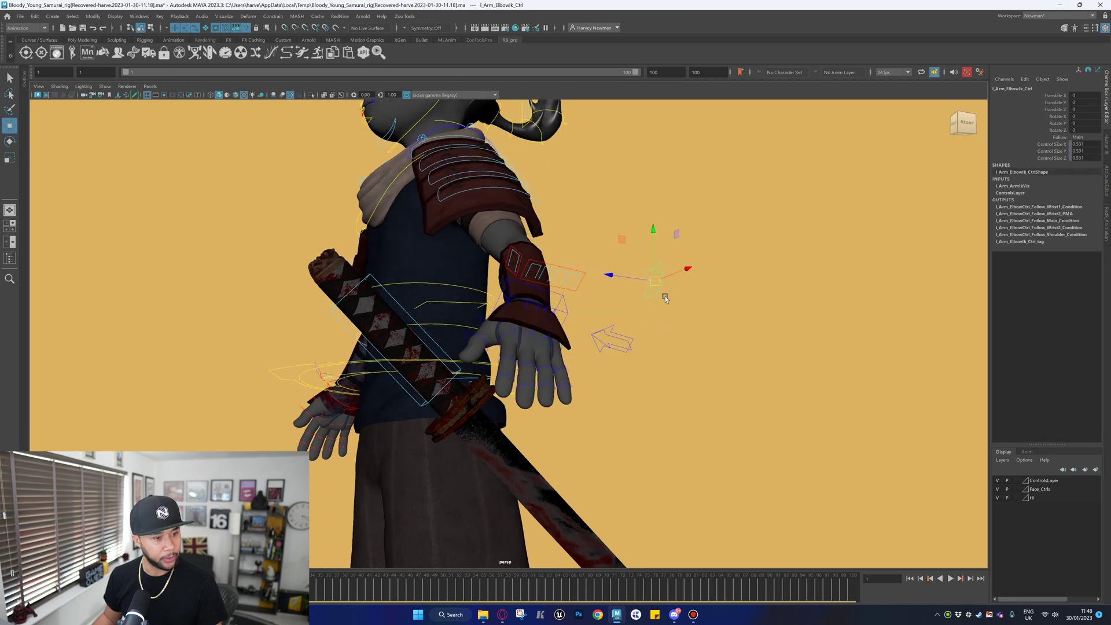
# Move the left elbow IK control slightly upward, and select the left wrist IK control ready for rotation.
pyautogui.moveTo(654, 282); pyautogui.dragTo(628, 269)
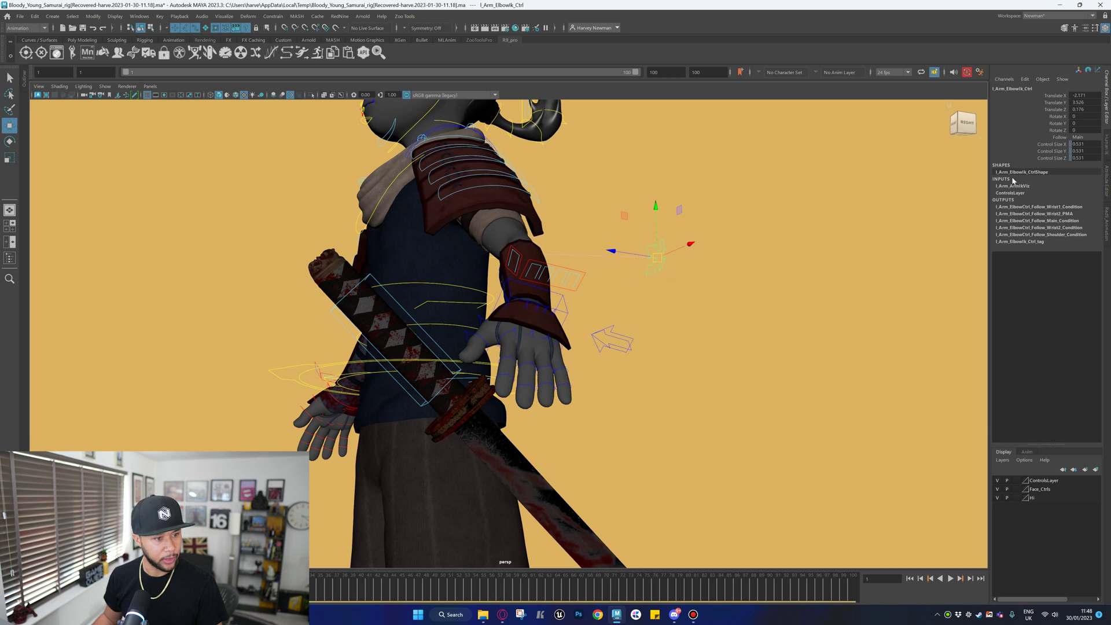
pyautogui.keyDown('alt'); pyautogui.moveTo(613, 311); pyautogui.dragTo(759, 390); pyautogui.keyUp('alt')
pyautogui.click(736, 393)
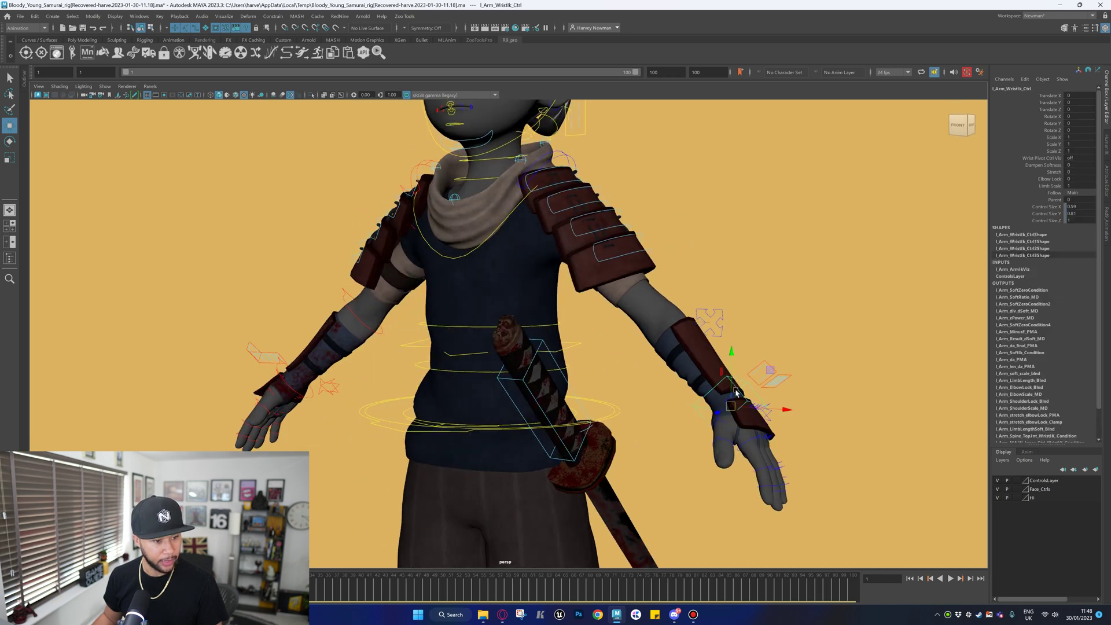
pyautogui.press('e')
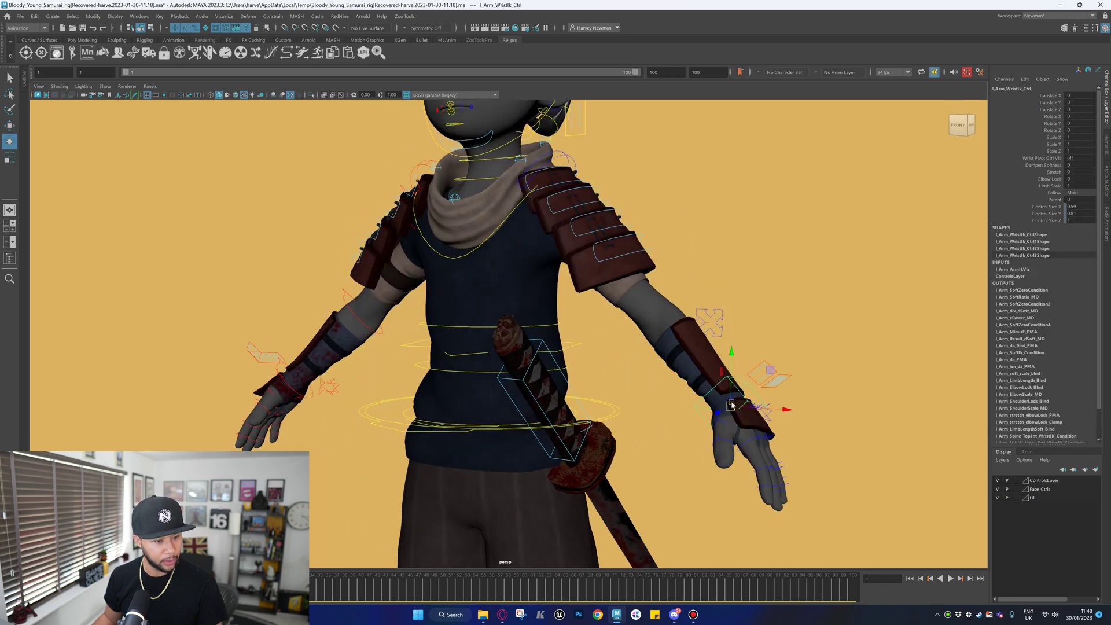
# Select the finger joint controls on the left hand, try curling the fingers with them, and undo the rotation.
pyautogui.keyDown('alt'); pyautogui.moveTo(719, 382); pyautogui.dragTo(675, 296, button='middle'); pyautogui.keyUp('alt')
pyautogui.keyDown('alt'); pyautogui.moveTo(676, 296); pyautogui.dragTo(654, 308, button='right'); pyautogui.keyUp('alt')
pyautogui.keyDown('alt'); pyautogui.moveTo(655, 308); pyautogui.dragTo(631, 317); pyautogui.keyUp('alt')
pyautogui.scroll(2, 631, 318)
pyautogui.keyDown('alt'); pyautogui.moveTo(581, 321); pyautogui.dragTo(743, 316, button='middle'); pyautogui.keyUp('alt')
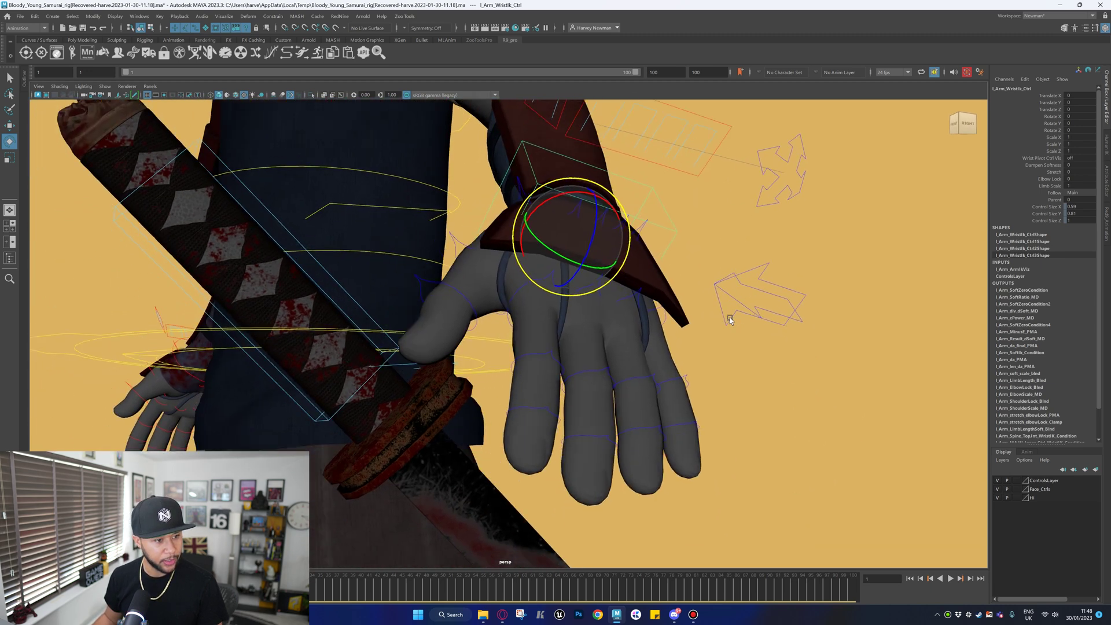
pyautogui.keyDown('alt'); pyautogui.moveTo(743, 316); pyautogui.dragTo(779, 323); pyautogui.keyUp('alt')
pyautogui.click(887, 276)
pyautogui.moveTo(890, 412); pyautogui.dragTo(831, 400)
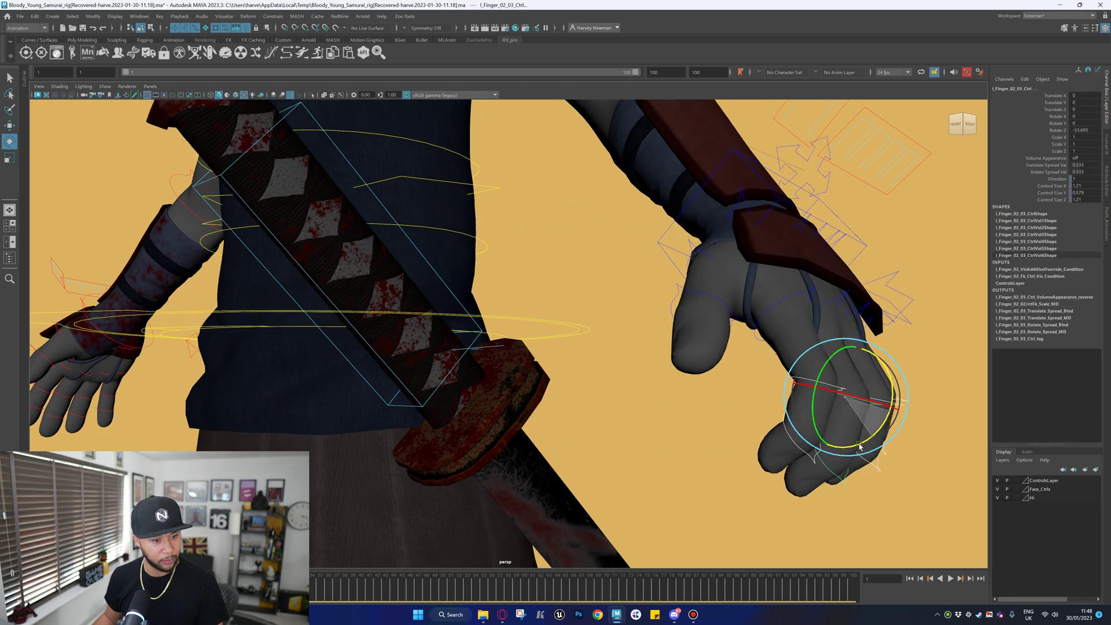
pyautogui.hotkey('ctrl', 'z')
# Try adjusting the finger controls on the left hand up close, and undo the adjustments.
pyautogui.press('f')
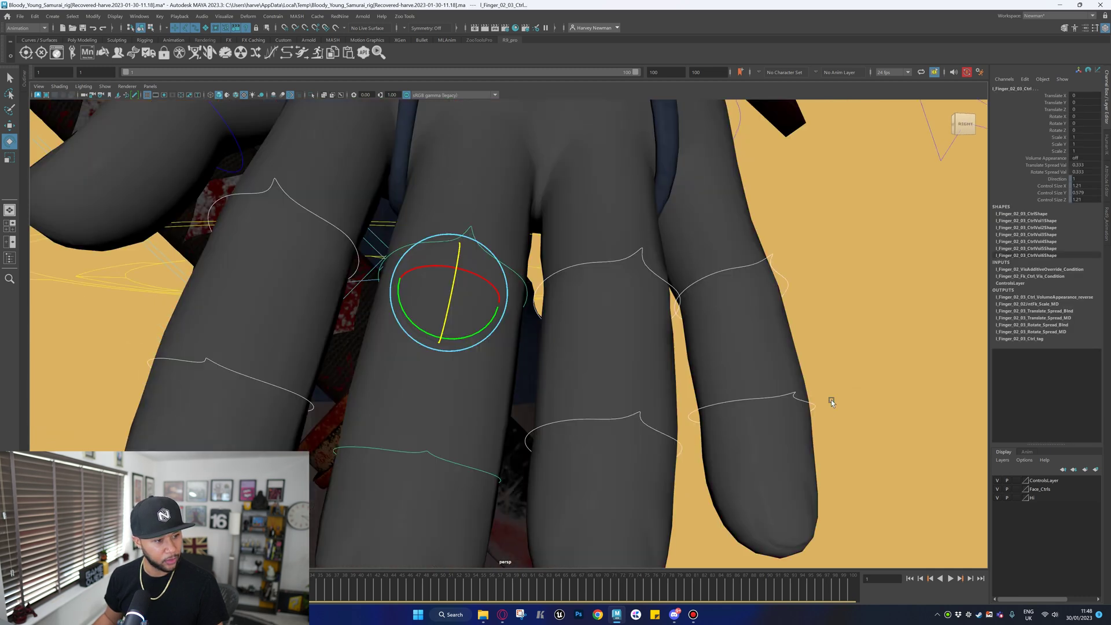
pyautogui.scroll(-1, 832, 400)
pyautogui.keyDown('alt'); pyautogui.moveTo(832, 401); pyautogui.dragTo(753, 393, button='right'); pyautogui.keyUp('alt')
pyautogui.keyDown('alt'); pyautogui.moveTo(753, 393); pyautogui.dragTo(698, 399); pyautogui.keyUp('alt')
pyautogui.click(530, 264)
pyautogui.moveTo(530, 269); pyautogui.dragTo(536, 313)
pyautogui.keyDown('alt'); pyautogui.moveTo(536, 312); pyautogui.dragTo(568, 303); pyautogui.keyUp('alt')
pyautogui.moveTo(507, 264); pyautogui.dragTo(494, 327)
pyautogui.keyDown('alt'); pyautogui.moveTo(486, 324); pyautogui.dragTo(514, 324); pyautogui.keyUp('alt')
pyautogui.hotkey('ctrl', 'z')
pyautogui.hotkey('ctrl', 'z')
# Select the left ring finger's knuckle control, try moving it, and undo the move.
pyautogui.click(556, 266)
pyautogui.click(560, 264)
pyautogui.hotkey('ctrl', 'z')
pyautogui.keyDown('alt'); pyautogui.moveTo(568, 302); pyautogui.dragTo(509, 303); pyautogui.keyUp('alt')
pyautogui.moveTo(616, 293); pyautogui.dragTo(678, 309)
pyautogui.hotkey('ctrl', 'z')
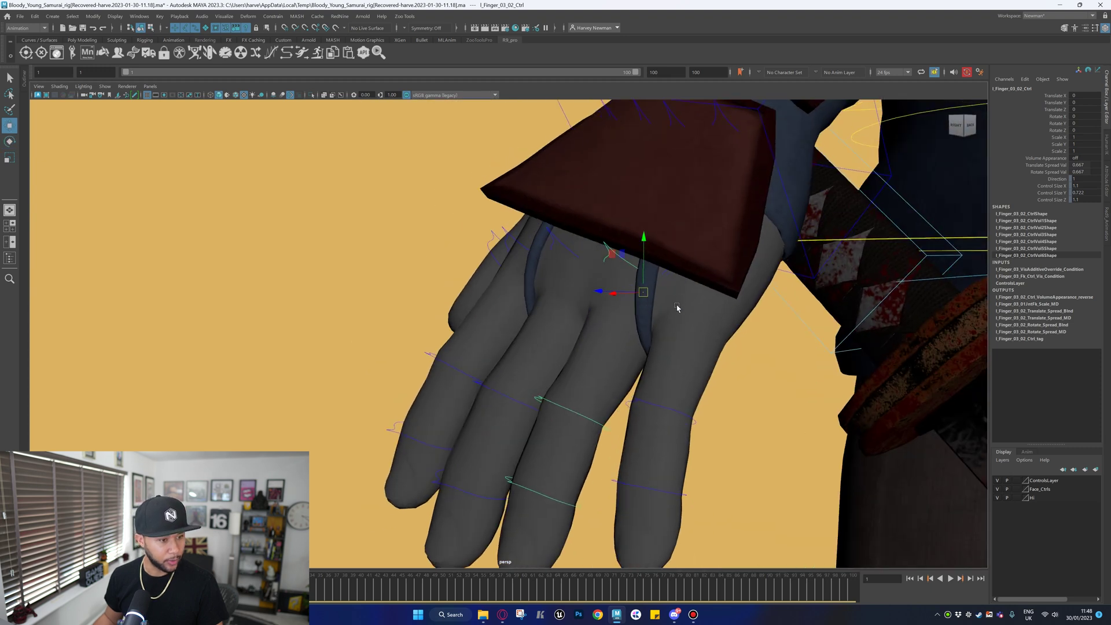
# Select the knuckle controls of all four left fingers together, try rotating them, and undo the changes.
pyautogui.click(658, 279)
pyautogui.click(561, 246)
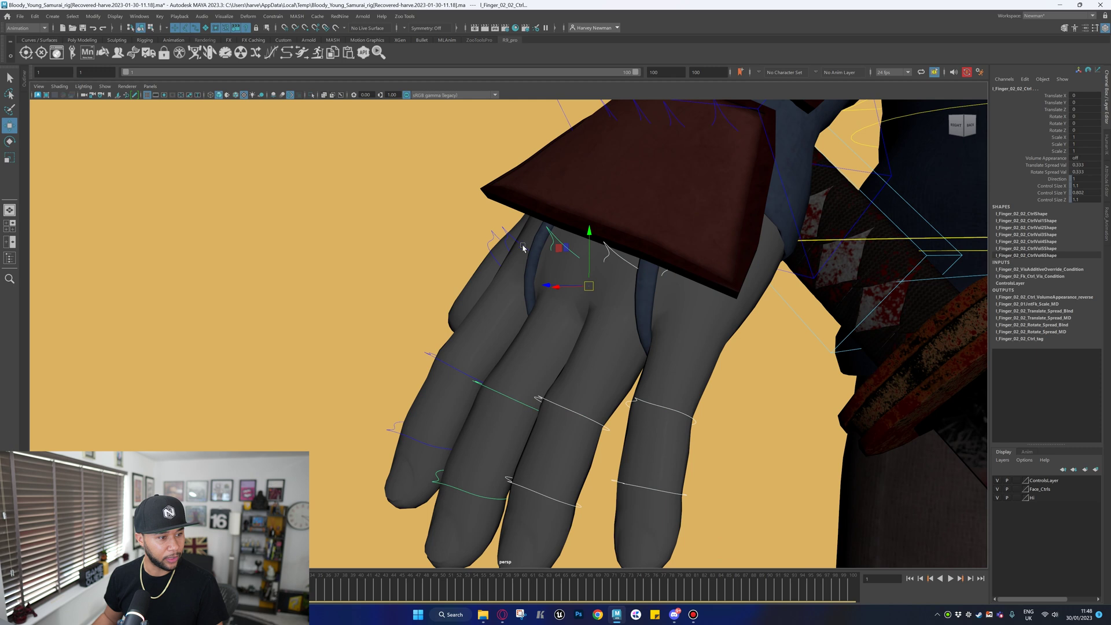
pyautogui.click(503, 249)
pyautogui.keyDown('alt'); pyautogui.moveTo(503, 249); pyautogui.dragTo(598, 266); pyautogui.keyUp('alt')
pyautogui.press('e')
pyautogui.hotkey('ctrl', 'z')
pyautogui.hotkey('ctrl', 'z')
# Select the base controls of all four left fingers on the back of the hand and try rotating them together.
pyautogui.click(565, 297)
pyautogui.click(567, 268)
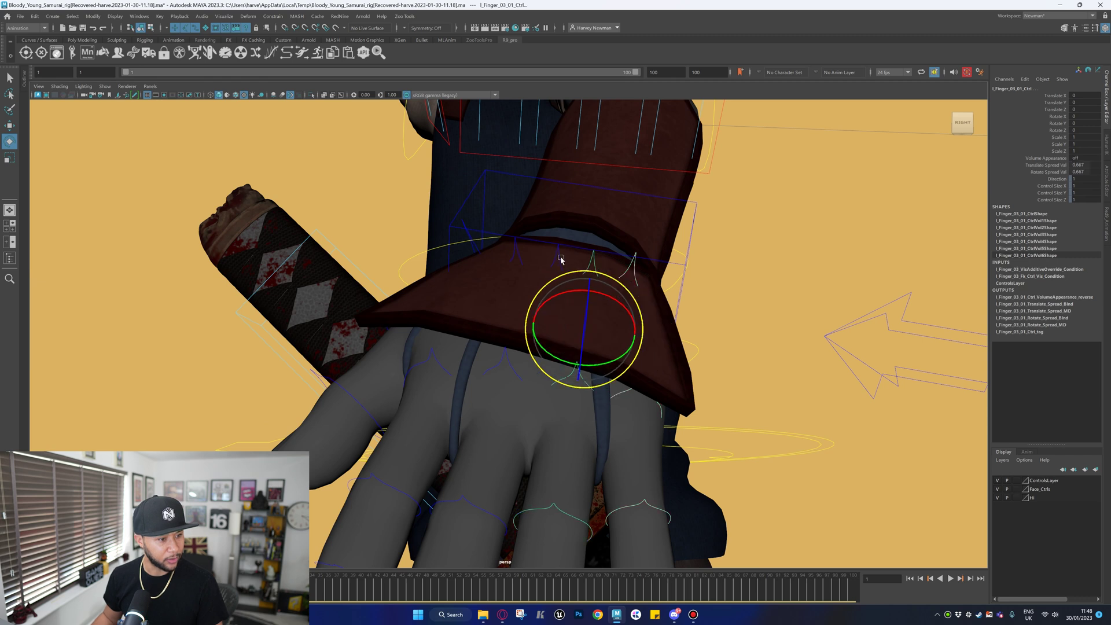
pyautogui.click(519, 260)
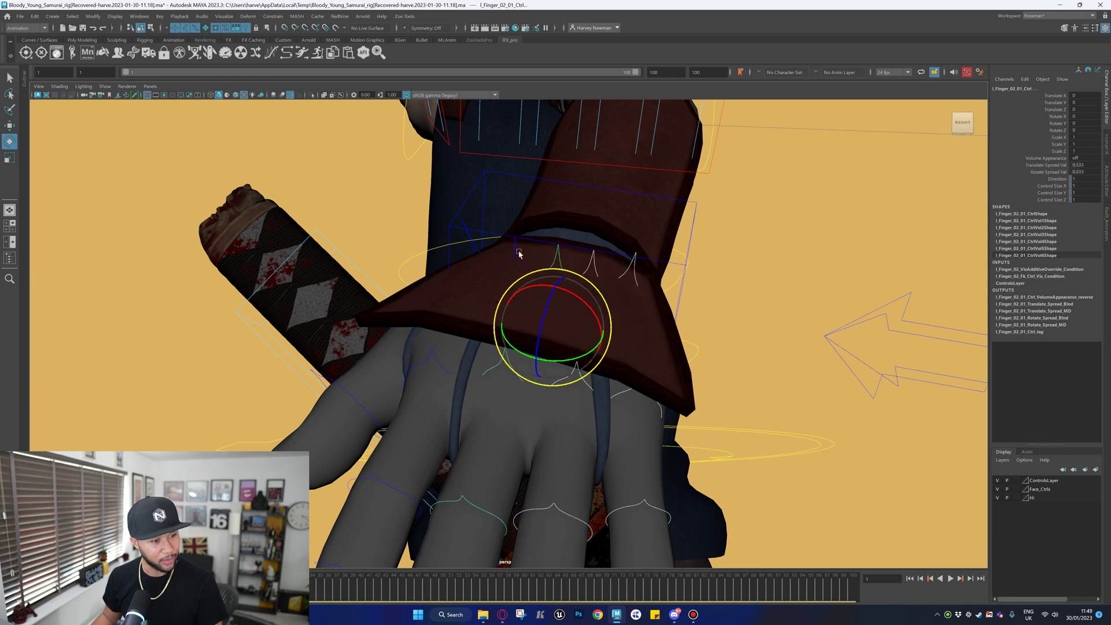
pyautogui.click(512, 258)
pyautogui.moveTo(510, 292); pyautogui.dragTo(529, 345)
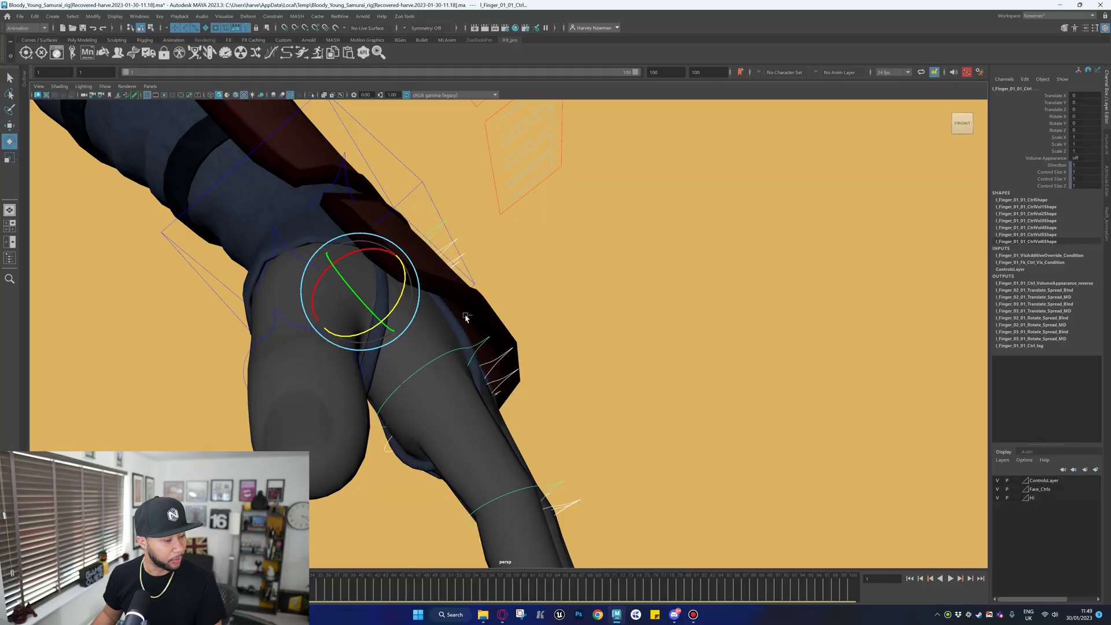
# Select the left thumb's outer joint control and check how it can be manipulated.
pyautogui.keyDown('alt'); pyautogui.moveTo(347, 301); pyautogui.dragTo(360, 307); pyautogui.keyUp('alt')
pyautogui.click(360, 307)
pyautogui.click(325, 389)
pyautogui.press('w')
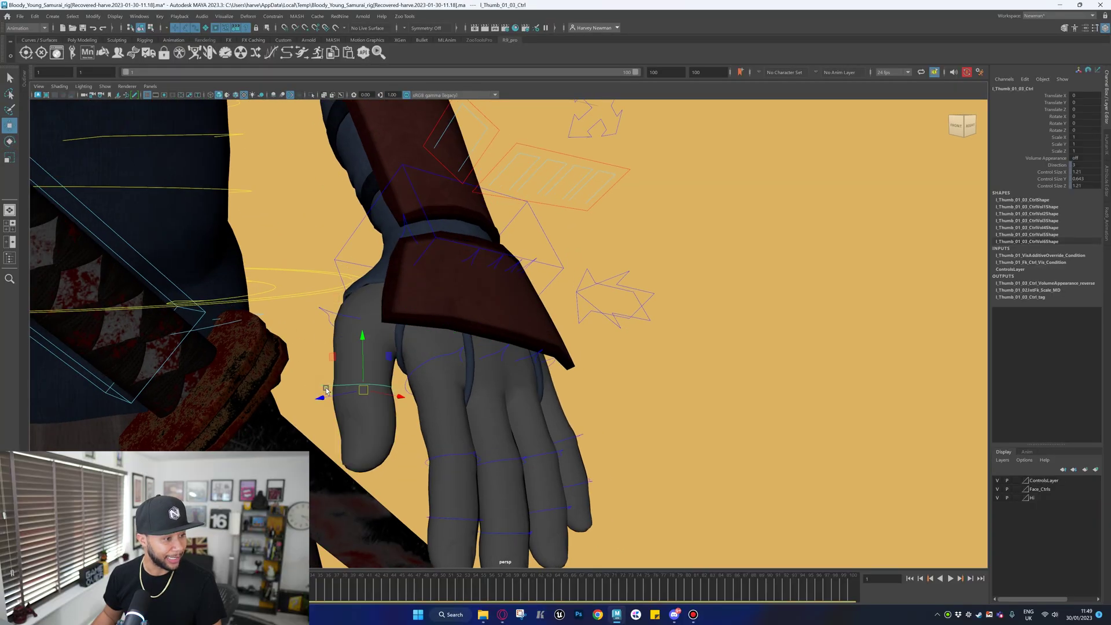
pyautogui.moveTo(323, 374); pyautogui.dragTo(324, 375)
pyautogui.keyDown('alt'); pyautogui.moveTo(384, 394); pyautogui.dragTo(379, 315); pyautogui.keyUp('alt')
pyautogui.press('w')
pyautogui.click(391, 227)
pyautogui.click(391, 229)
pyautogui.press('e')
# Select the left little finger's base control and rotate it to try the spread across the fingers.
pyautogui.keyDown('alt'); pyautogui.moveTo(387, 315); pyautogui.dragTo(613, 325); pyautogui.keyUp('alt')
pyautogui.click(611, 304)
pyautogui.click(608, 301)
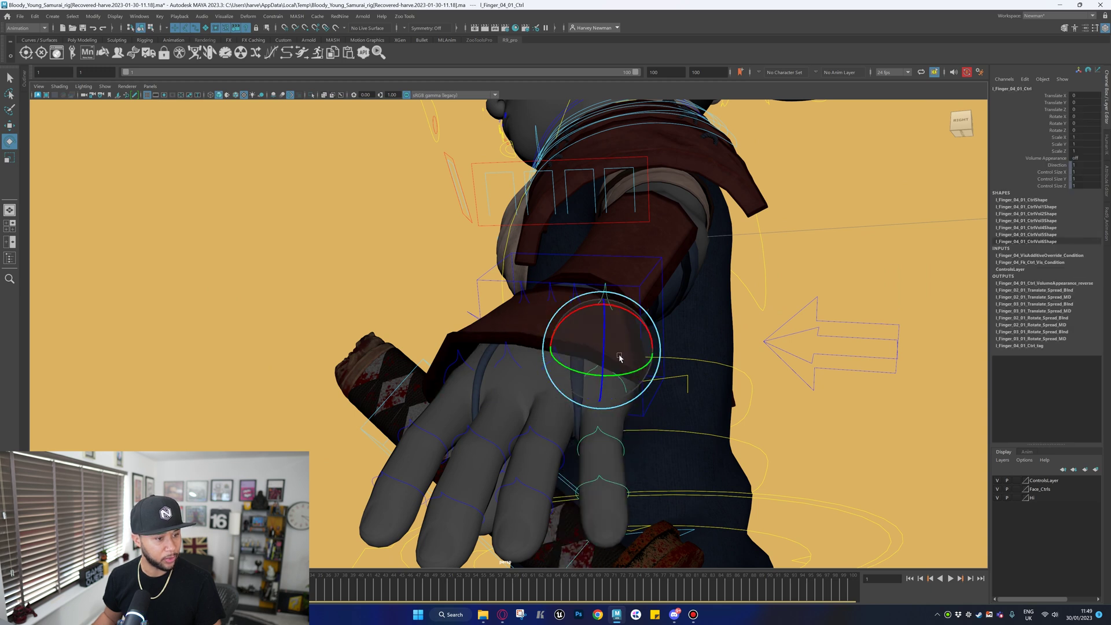
pyautogui.click(623, 321)
pyautogui.click(608, 300)
pyautogui.keyDown('alt'); pyautogui.moveTo(608, 300); pyautogui.dragTo(647, 400); pyautogui.keyUp('alt')
pyautogui.moveTo(615, 364); pyautogui.dragTo(681, 359)
pyautogui.moveTo(660, 309); pyautogui.dragTo(658, 391)
# Select the lowest left shoulder armour plate control and rotate it slightly about its Z axis.
pyautogui.keyDown('alt'); pyautogui.moveTo(463, 226); pyautogui.dragTo(686, 491, button='middle'); pyautogui.keyUp('alt')
pyautogui.keyDown('alt'); pyautogui.moveTo(593, 402); pyautogui.dragTo(665, 461, button='right'); pyautogui.keyUp('alt')
pyautogui.keyDown('alt'); pyautogui.moveTo(665, 461); pyautogui.dragTo(647, 360); pyautogui.keyUp('alt')
pyautogui.click(582, 405)
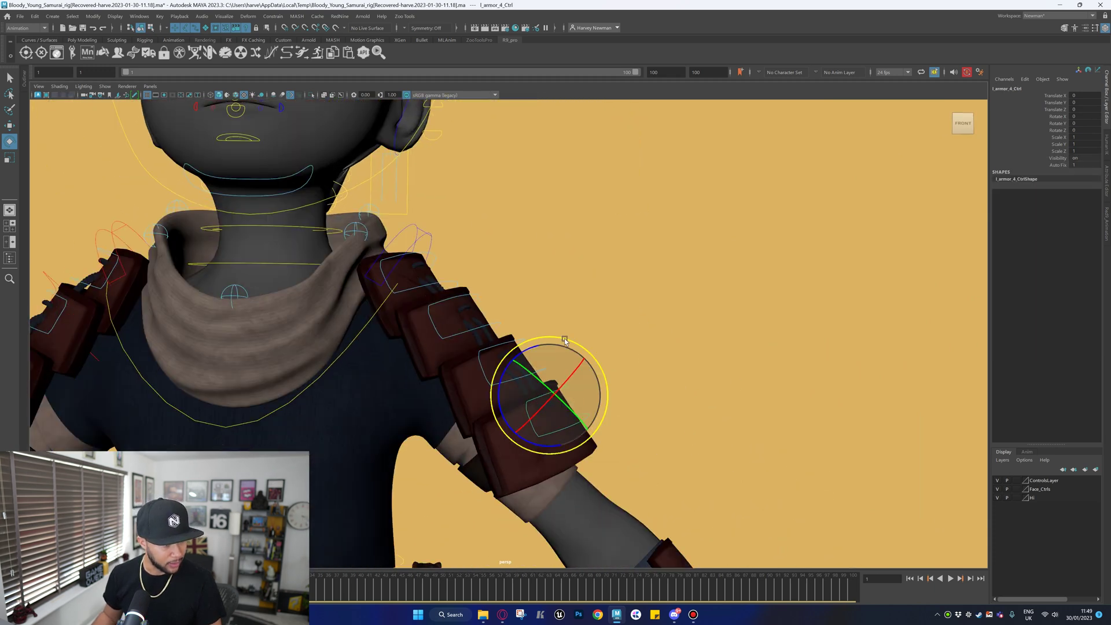
pyautogui.moveTo(529, 348); pyautogui.dragTo(474, 288)
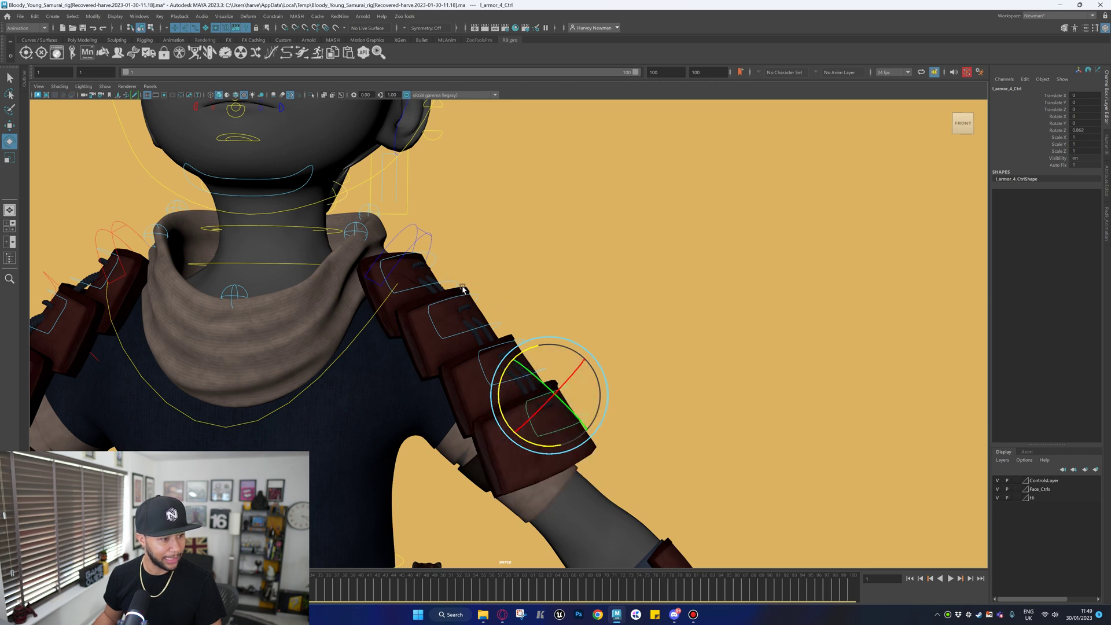
# Select the lower three left shoulder armour plate controls together, try rotating them, and undo the rotation.
pyautogui.click(463, 290)
pyautogui.click(531, 344)
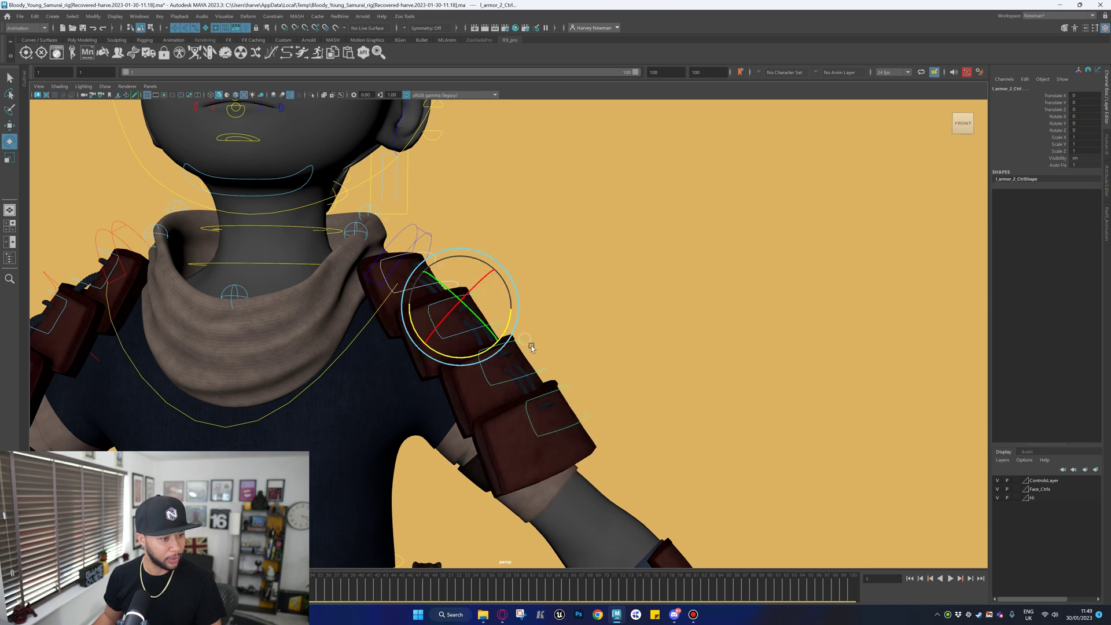
pyautogui.click(532, 347)
pyautogui.click(571, 387)
pyautogui.moveTo(526, 353); pyautogui.dragTo(576, 400)
pyautogui.hotkey('ctrl', 'z')
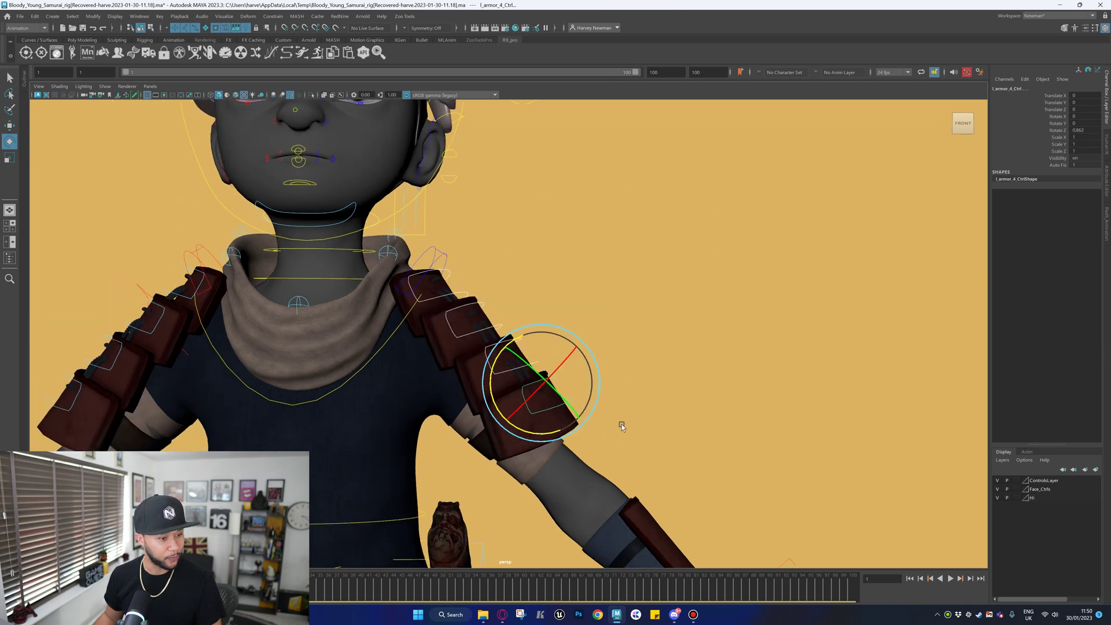
# Move the left wrist IK control up and outward to raise the arm to about shoulder height.
pyautogui.keyDown('alt'); pyautogui.moveTo(620, 424); pyautogui.dragTo(601, 323, button='middle'); pyautogui.keyUp('alt')
pyautogui.click(707, 511)
pyautogui.press('w')
pyautogui.moveTo(696, 529); pyautogui.dragTo(787, 166)
pyautogui.keyDown('alt'); pyautogui.moveTo(394, 336); pyautogui.dragTo(446, 422, button='middle'); pyautogui.keyUp('alt')
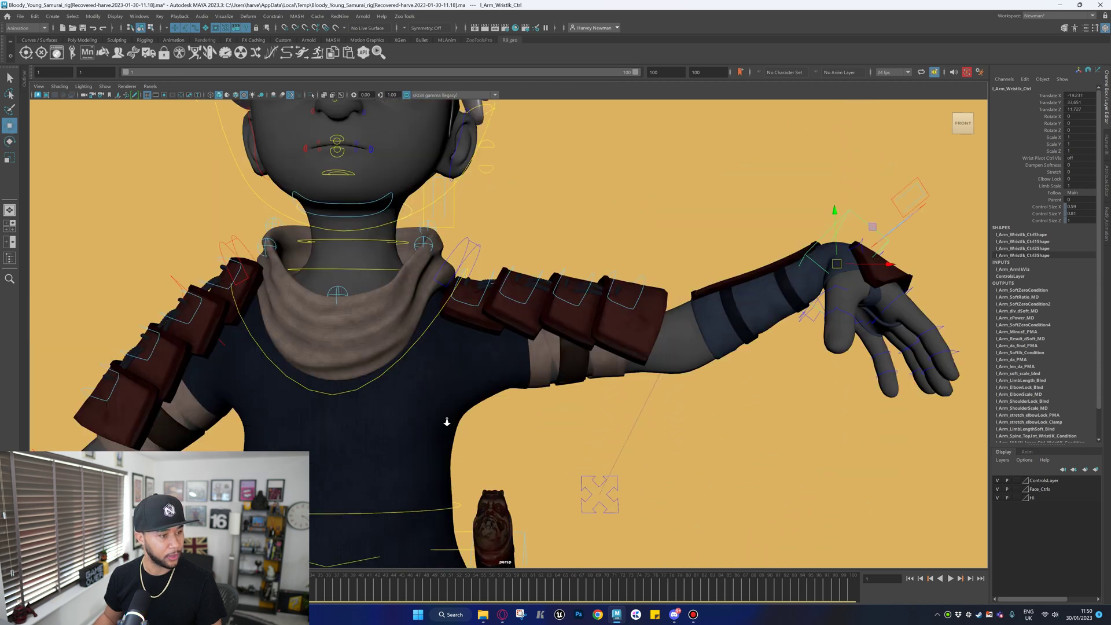
# Select the left clavicle control, try rotating it about its Z axis, and undo the rotation.
pyautogui.scroll(1, 447, 422)
pyautogui.click(472, 236)
pyautogui.press('e')
pyautogui.moveTo(406, 319); pyautogui.dragTo(413, 311)
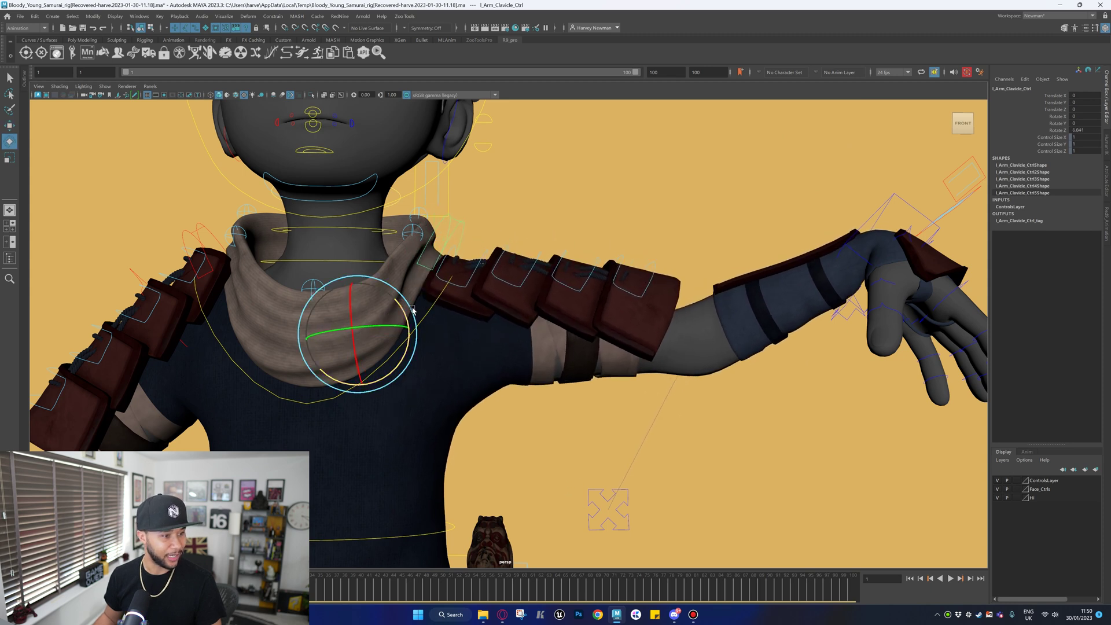
pyautogui.hotkey('ctrl', 'z')
# Select the top spine IK control around the chest, try rotating the upper body, and undo the rotation.
pyautogui.keyDown('alt'); pyautogui.moveTo(411, 359); pyautogui.dragTo(575, 488, button='middle'); pyautogui.keyUp('alt')
pyautogui.scroll(1, 523, 434)
pyautogui.keyDown('alt'); pyautogui.moveTo(523, 434); pyautogui.dragTo(529, 342, button='middle'); pyautogui.keyUp('alt')
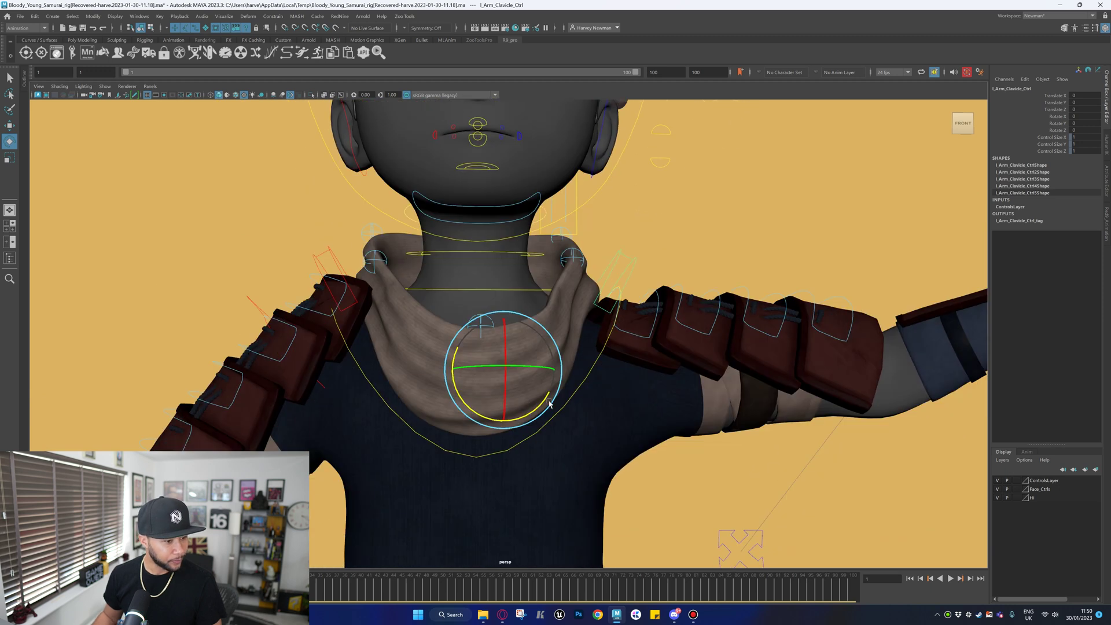
pyautogui.click(577, 393)
pyautogui.moveTo(504, 499)
pyautogui.mouseDown()
pyautogui.moveTo(488, 498)
pyautogui.moveTo(520, 498)
pyautogui.moveTo(484, 489)
pyautogui.mouseUp()
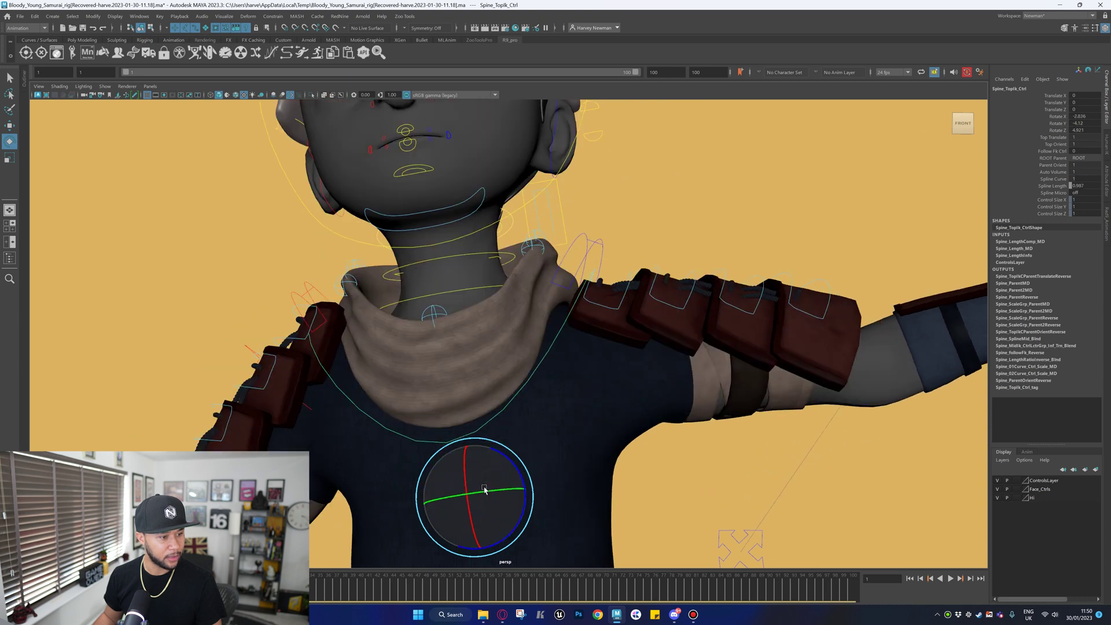
pyautogui.hotkey('ctrl', 'z')
pyautogui.hotkey('ctrl', 'z')
pyautogui.hotkey('ctrl', 'z')
# Examine the top spine IK control's attributes, including the ROOT Parent options and Follow Fk Ctrl.
pyautogui.click(1055, 137)
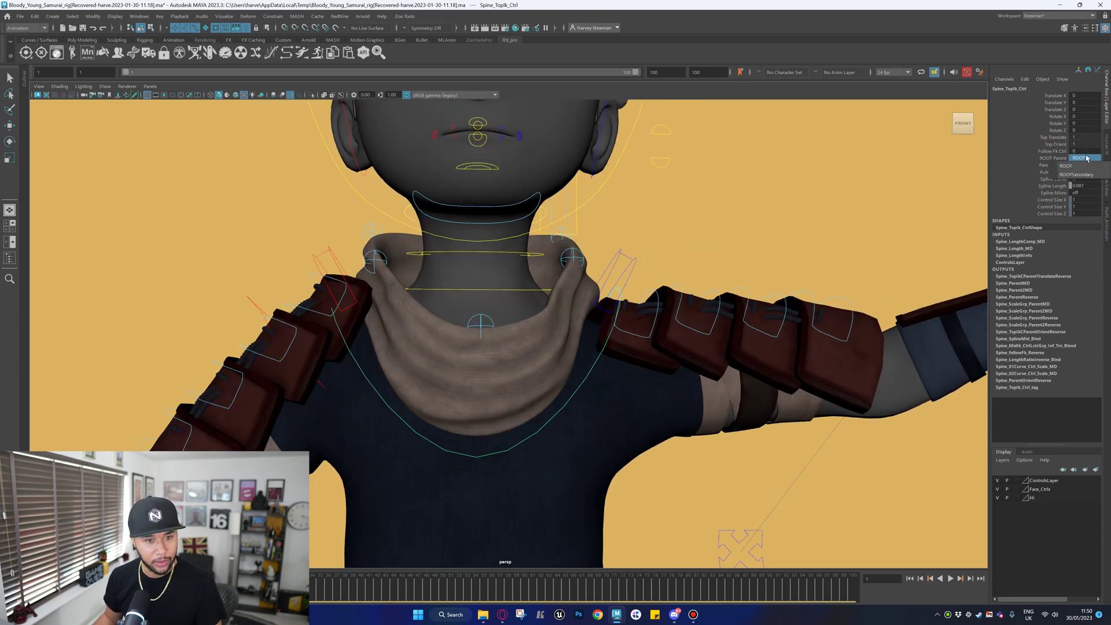
pyautogui.click(1030, 151)
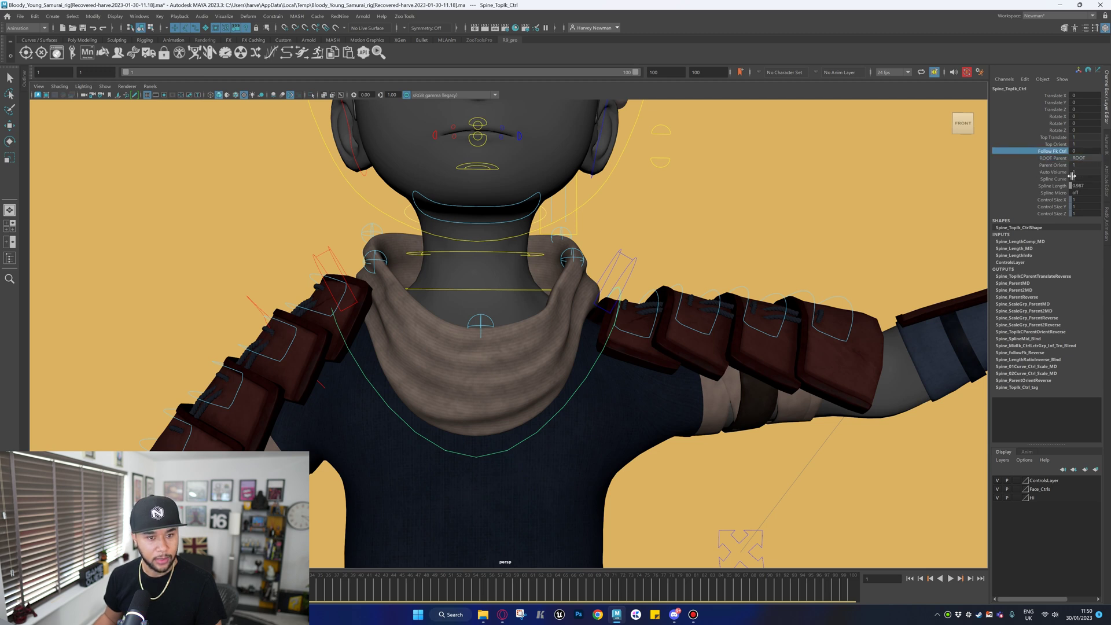
pyautogui.keyDown('alt'); pyautogui.moveTo(737, 317); pyautogui.dragTo(749, 346, button='middle'); pyautogui.keyUp('alt')
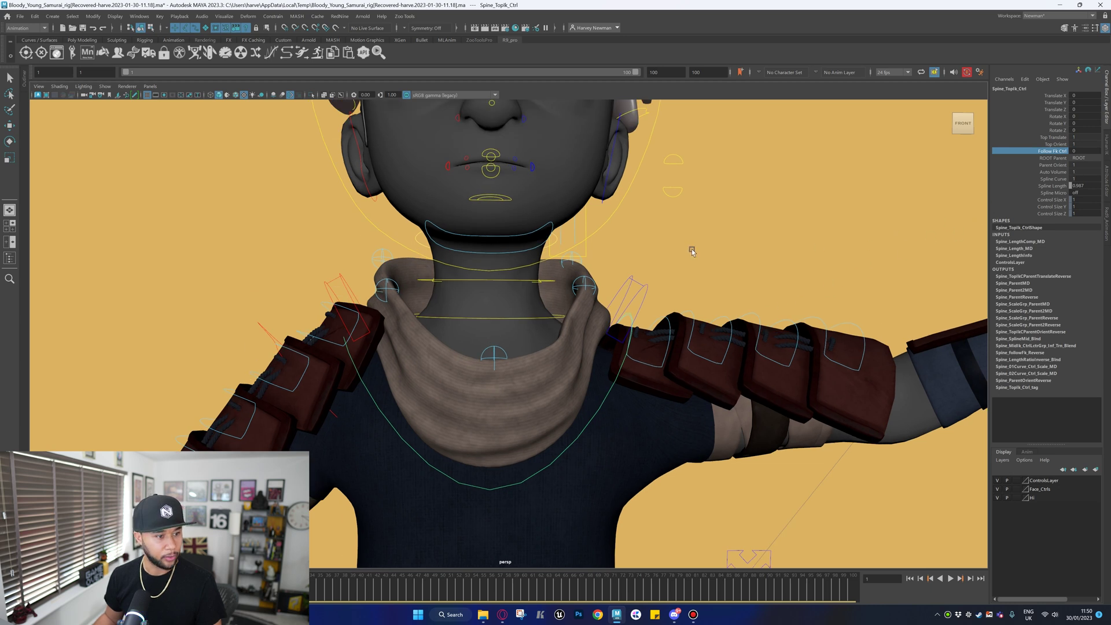
pyautogui.keyDown('alt'); pyautogui.moveTo(692, 250); pyautogui.dragTo(703, 257, button='middle'); pyautogui.keyUp('alt')
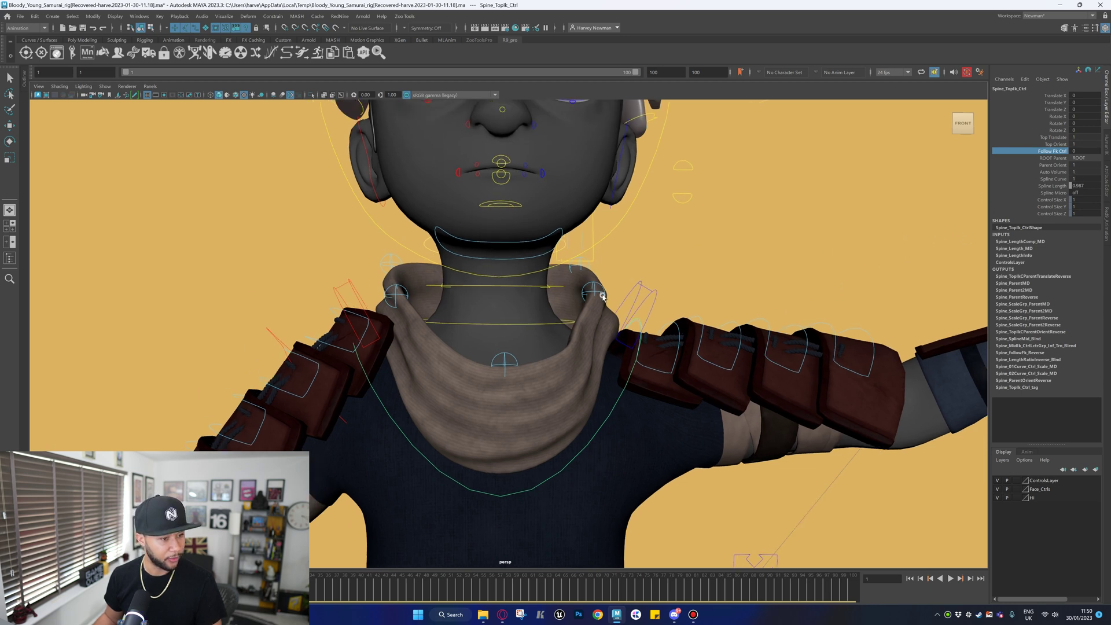
# Select the front left scarf control, try moving the scarf fold, and undo the move.
pyautogui.click(601, 294)
pyautogui.press('e')
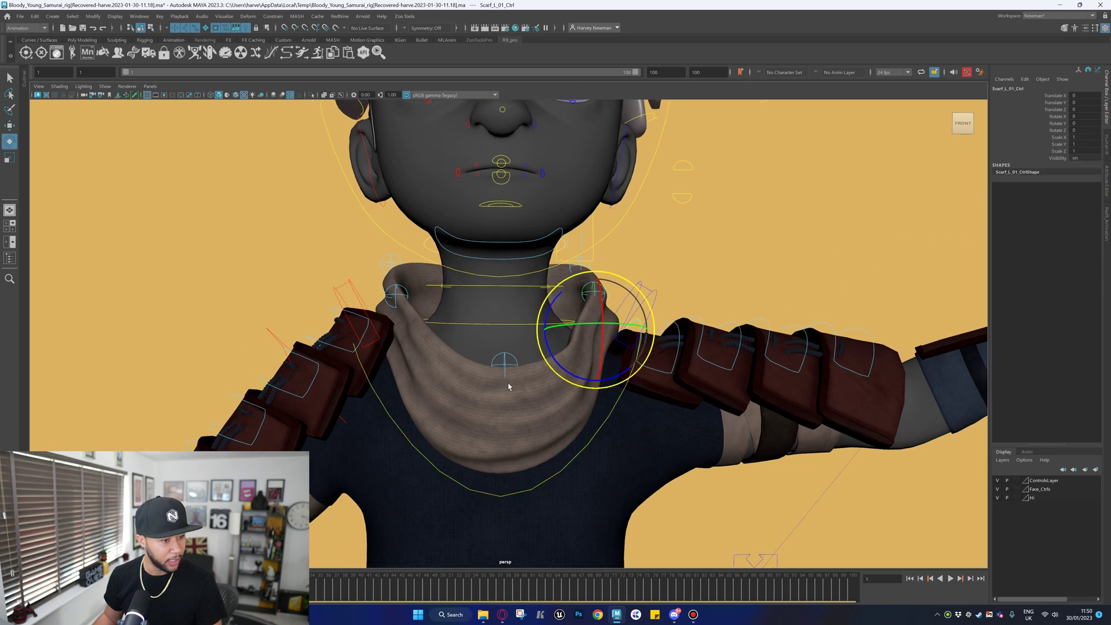
pyautogui.press('w')
pyautogui.moveTo(595, 327); pyautogui.dragTo(580, 309)
pyautogui.hotkey('ctrl', 'z')
# Select the front centre scarf control, try moving it, and undo the move.
pyautogui.click(509, 367)
pyautogui.click(505, 362)
pyautogui.moveTo(507, 452)
pyautogui.mouseDown()
pyautogui.moveTo(517, 410)
pyautogui.moveTo(524, 449)
pyautogui.mouseUp()
pyautogui.hotkey('ctrl', 'z')
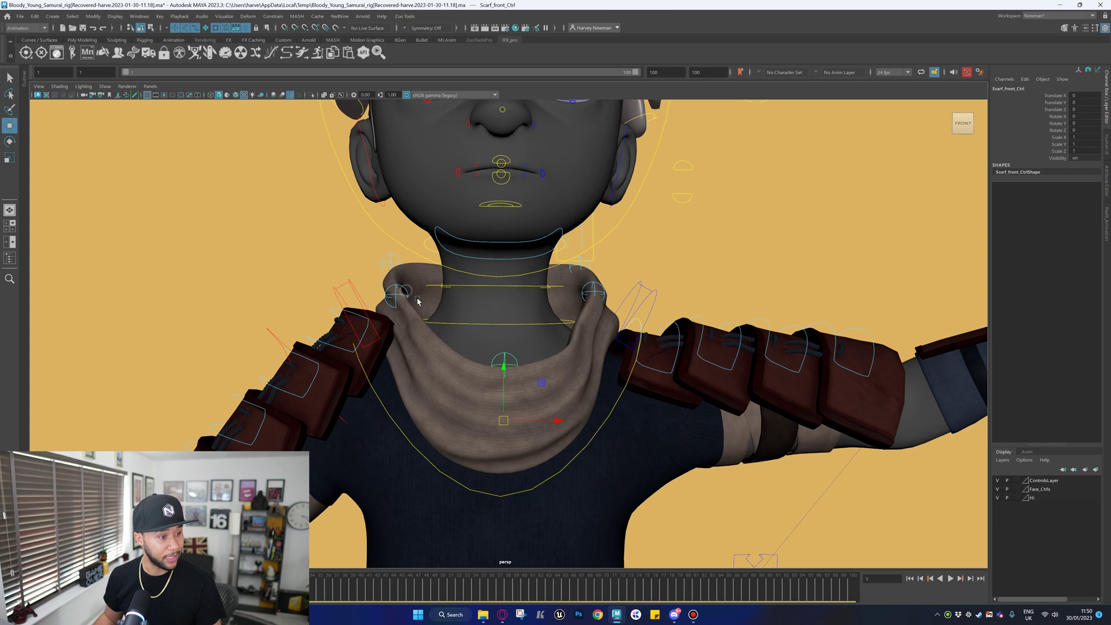
# Try moving the front right and then the front left scarf control sideways, undoing each move.
pyautogui.moveTo(404, 323); pyautogui.dragTo(299, 325)
pyautogui.hotkey('ctrl', 'z')
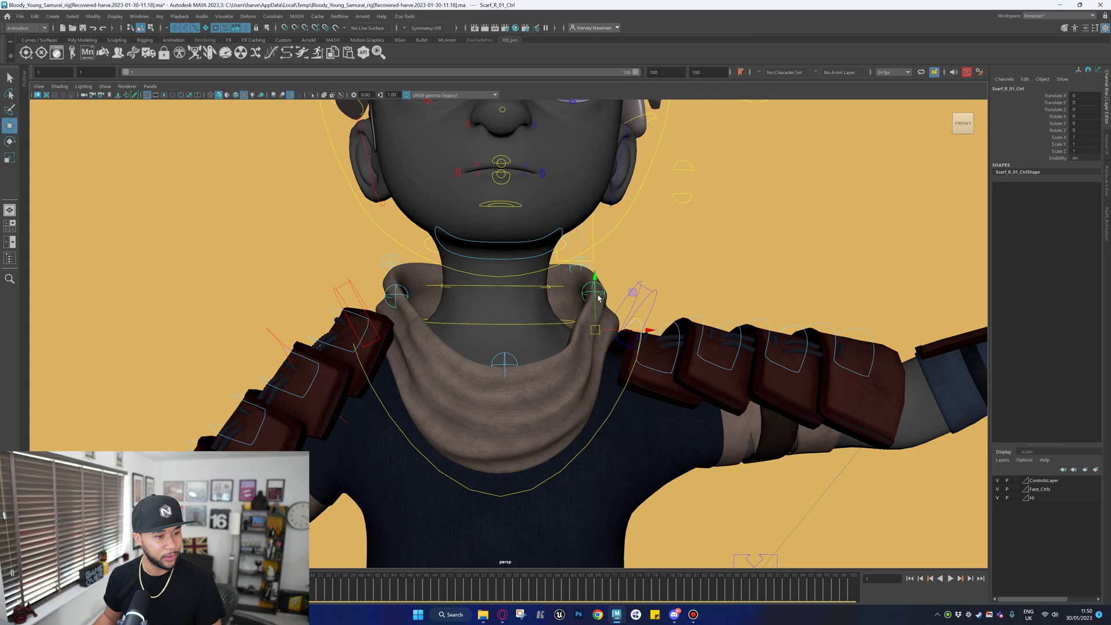
pyautogui.moveTo(638, 327); pyautogui.dragTo(520, 324)
pyautogui.hotkey('ctrl', 'z')
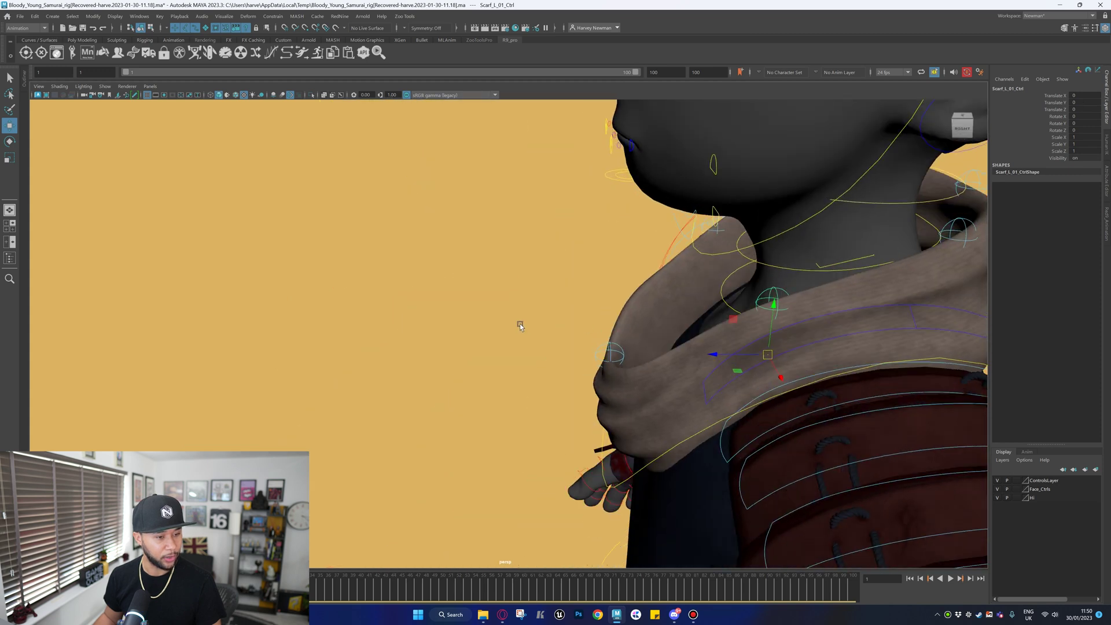
# Select the neck base auxiliary control above the left shoulder armour and try moving it.
pyautogui.keyDown('alt'); pyautogui.moveTo(520, 324); pyautogui.dragTo(259, 325, button='middle'); pyautogui.keyUp('alt')
pyautogui.moveTo(598, 325)
pyautogui.keyDown('alt'); pyautogui.mouseDown()
pyautogui.moveTo(650, 316)
pyautogui.moveTo(575, 294)
pyautogui.moveTo(596, 304)
pyautogui.mouseUp(); pyautogui.keyUp('alt')
pyautogui.click(687, 265)
pyautogui.click(693, 259)
pyautogui.press('e')
pyautogui.press('q')
pyautogui.click(778, 209)
pyautogui.click(611, 265)
pyautogui.moveTo(614, 308); pyautogui.dragTo(636, 264)
# Try moving the rear and front scarf controls on the left side of the neck, undoing the last move.
pyautogui.click(646, 269)
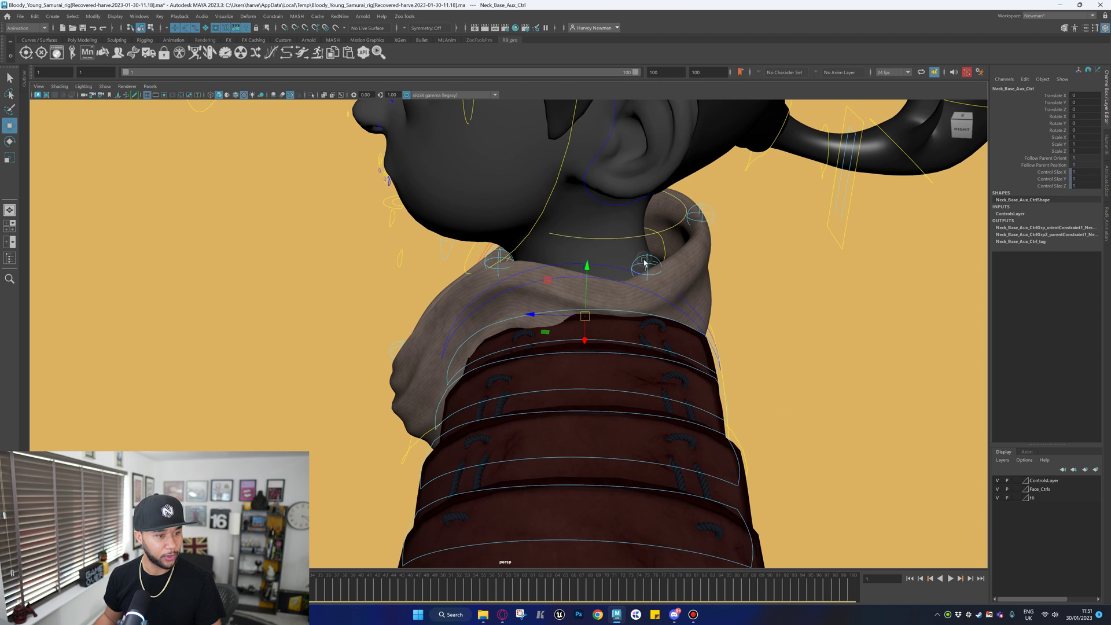
pyautogui.click(647, 264)
pyautogui.moveTo(645, 334); pyautogui.dragTo(478, 282)
pyautogui.click(482, 267)
pyautogui.moveTo(537, 251); pyautogui.dragTo(408, 251)
pyautogui.moveTo(545, 291); pyautogui.dragTo(496, 312)
pyautogui.hotkey('ctrl', 'z')
# Select the right eye's move control, try shifting it sideways to turn the gaze, and undo the move.
pyautogui.keyDown('alt'); pyautogui.moveTo(418, 255); pyautogui.dragTo(480, 248); pyautogui.keyUp('alt')
pyautogui.click(478, 244)
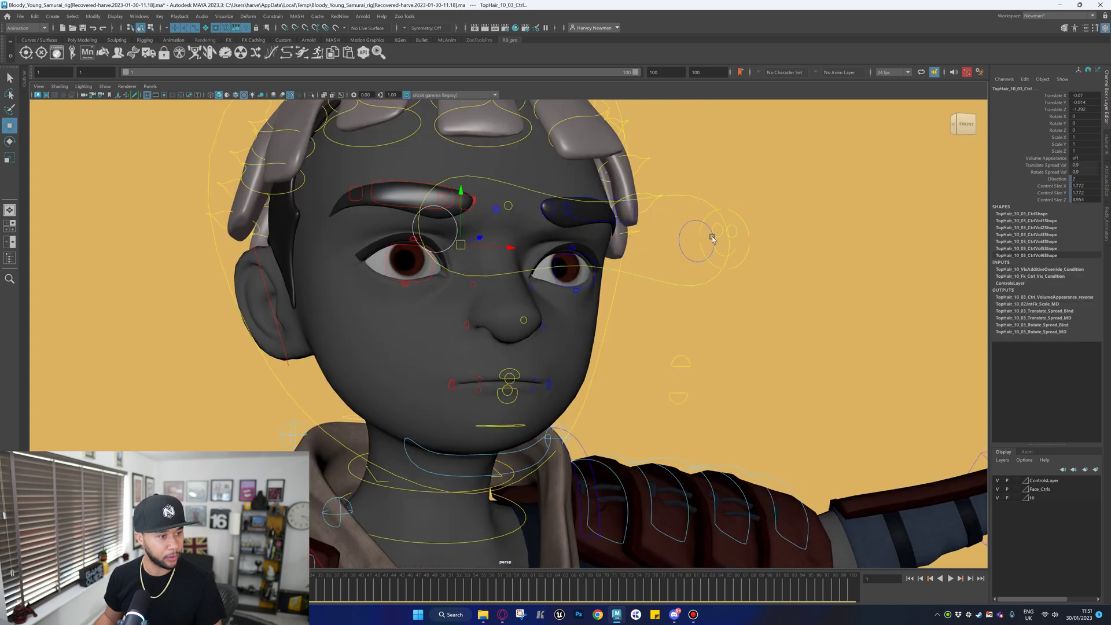
pyautogui.click(423, 282)
pyautogui.press('f')
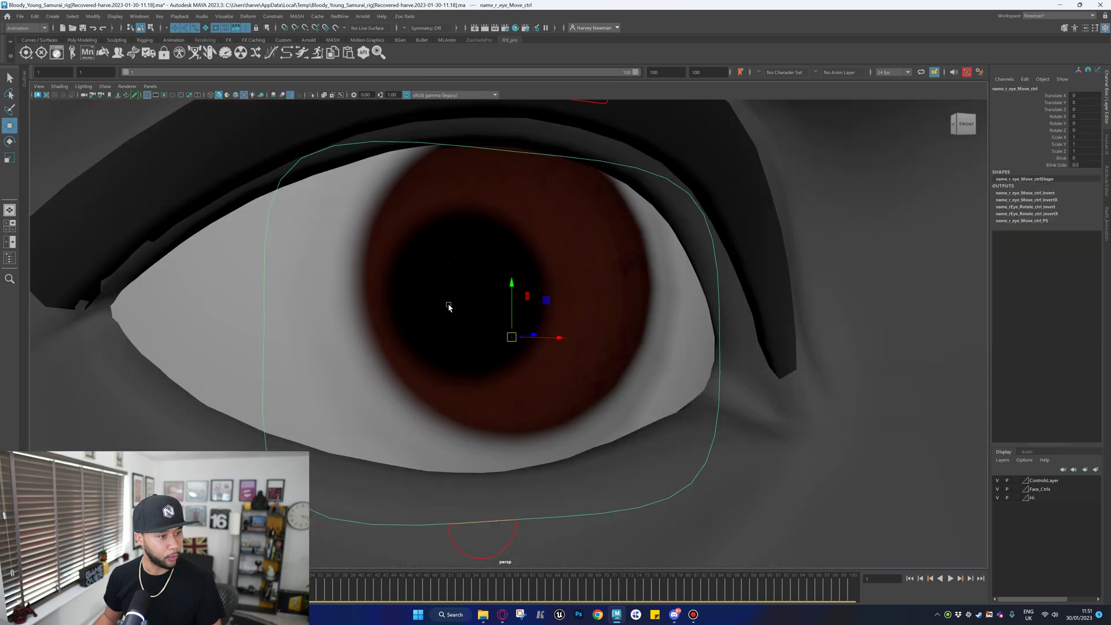
pyautogui.scroll(-4, 463, 289)
pyautogui.keyDown('alt'); pyautogui.moveTo(505, 335); pyautogui.dragTo(508, 350); pyautogui.keyUp('alt')
pyautogui.scroll(-5, 509, 350)
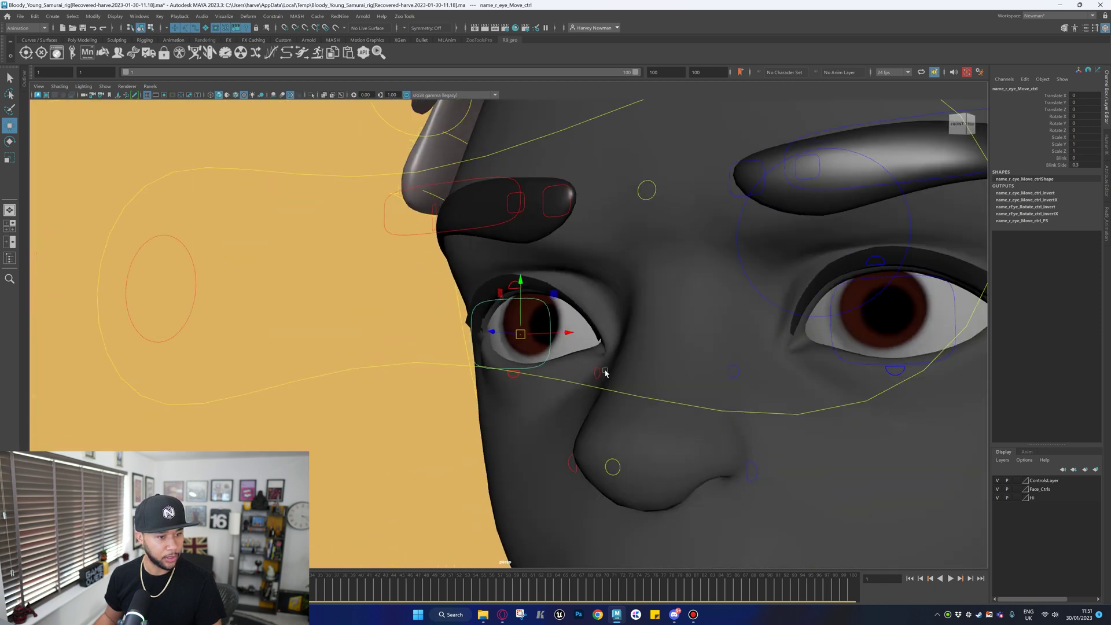
pyautogui.keyDown('alt'); pyautogui.moveTo(606, 372); pyautogui.dragTo(610, 376); pyautogui.keyUp('alt')
pyautogui.moveTo(576, 336); pyautogui.dragTo(611, 339)
pyautogui.hotkey('ctrl', 'z')
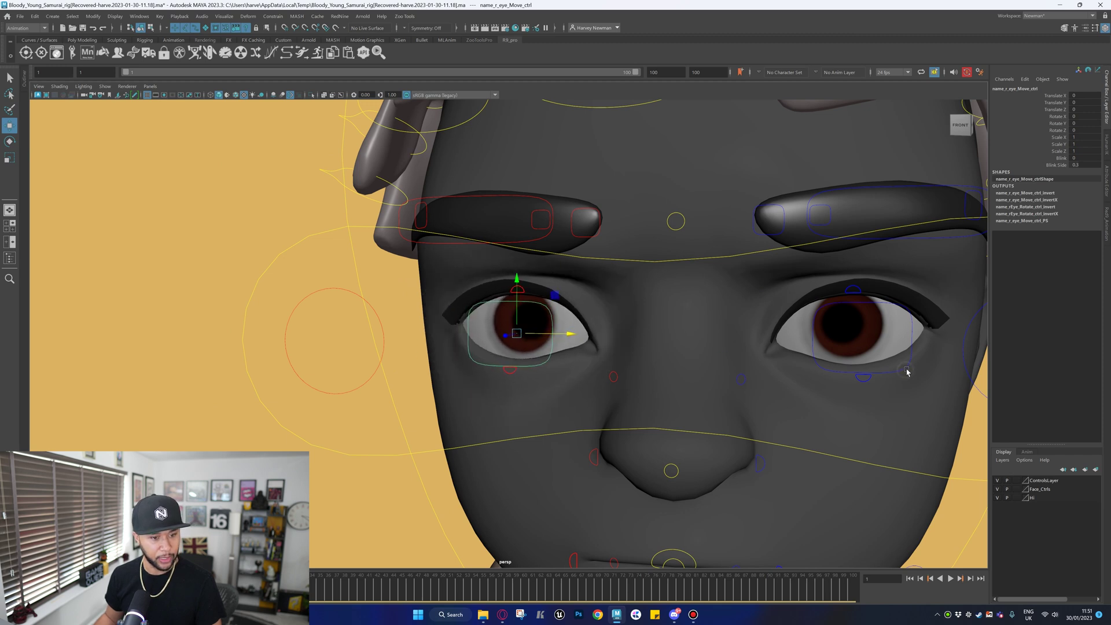
# Try moving the left eye control sideways and the left upper eyelid control down, undoing both moves.
pyautogui.click(907, 370)
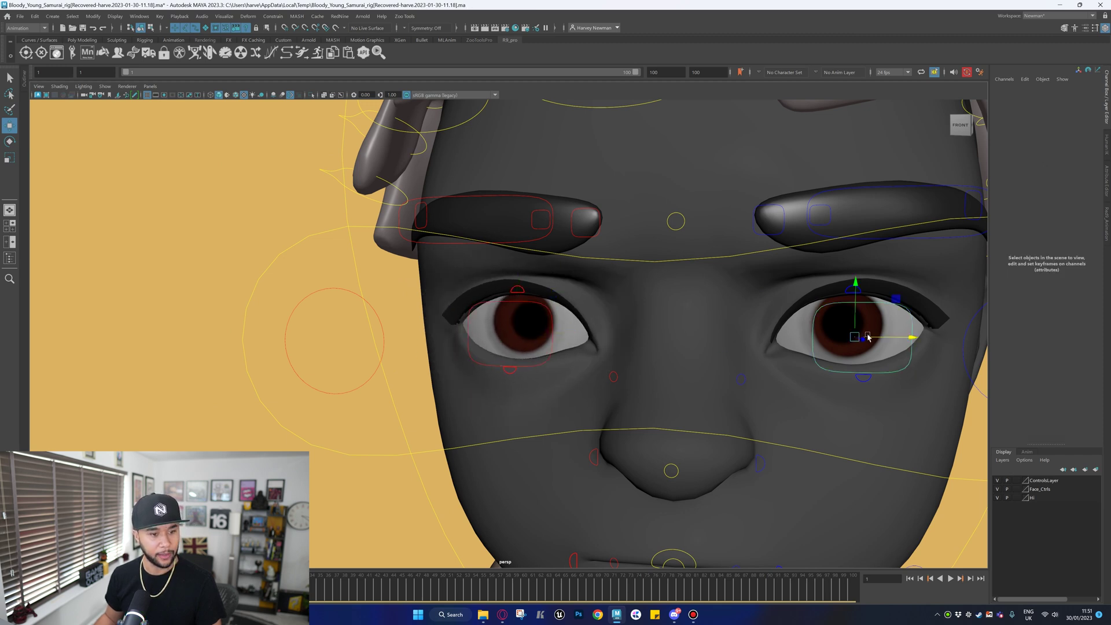
pyautogui.moveTo(908, 339); pyautogui.dragTo(922, 337)
pyautogui.hotkey('ctrl', 'z')
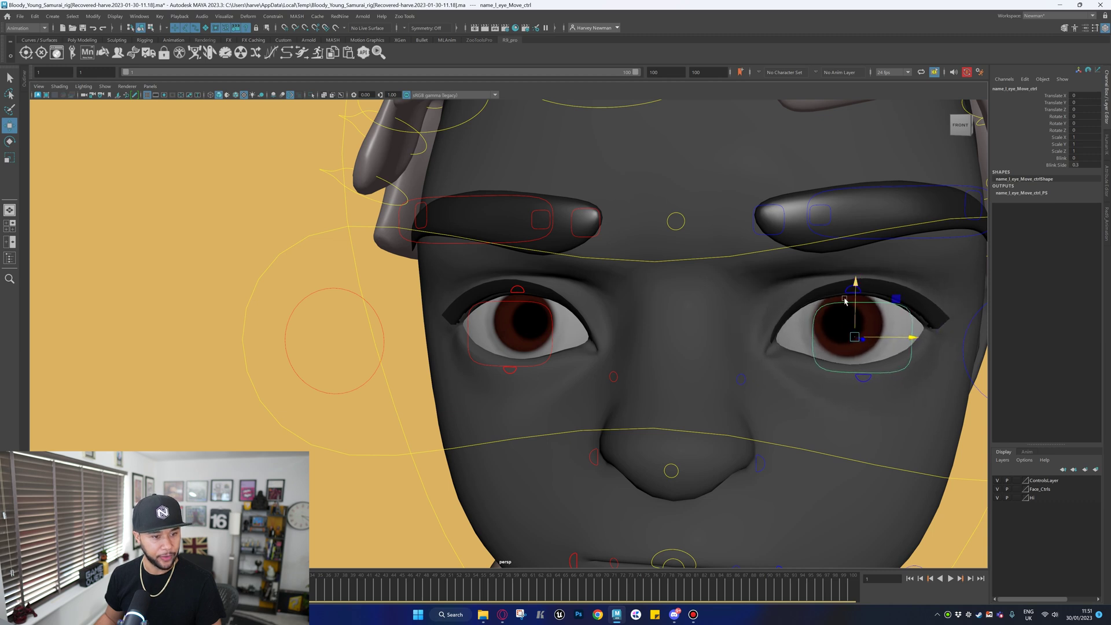
pyautogui.click(858, 297)
pyautogui.moveTo(851, 300); pyautogui.dragTo(872, 329)
pyautogui.hotkey('ctrl', 'z')
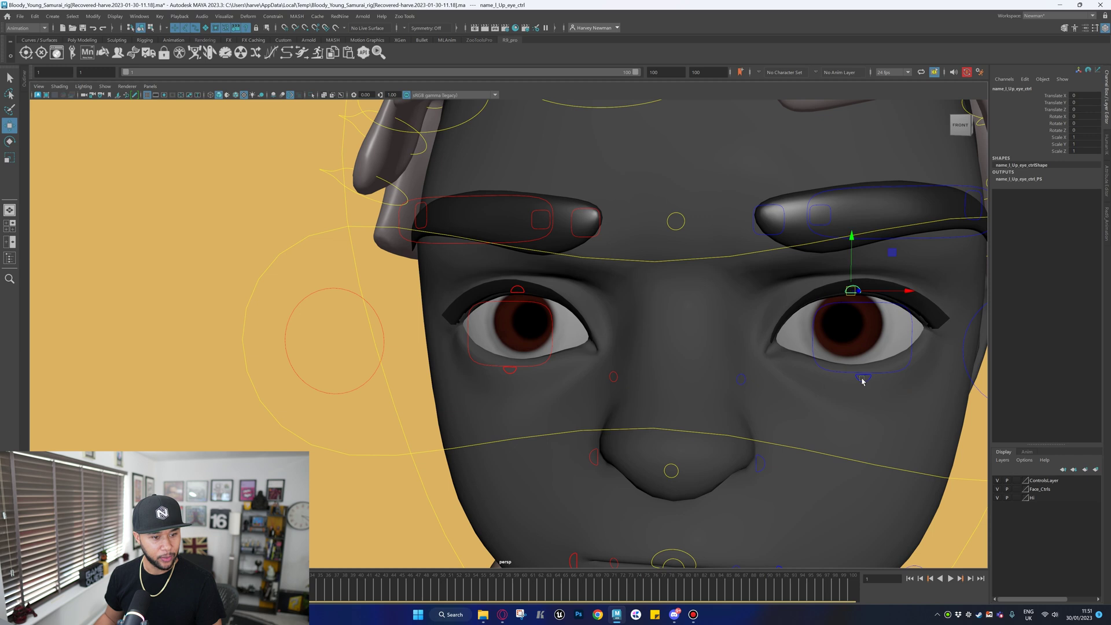
# Select the left lower eyelid control and try the nearby eye-area controls, undoing each change.
pyautogui.click(868, 383)
pyautogui.keyDown('alt'); pyautogui.moveTo(868, 383); pyautogui.dragTo(603, 324); pyautogui.keyUp('alt')
pyautogui.click(580, 234)
pyautogui.hotkey('ctrl', 'z')
pyautogui.click(595, 358)
pyautogui.hotkey('ctrl', 'z')
pyautogui.keyDown('alt'); pyautogui.moveTo(565, 399); pyautogui.dragTo(655, 392); pyautogui.keyUp('alt')
pyautogui.scroll(-2, 655, 392)
# Select the centre brow control between the eyebrows, try moving it, and undo the move.
pyautogui.click(643, 252)
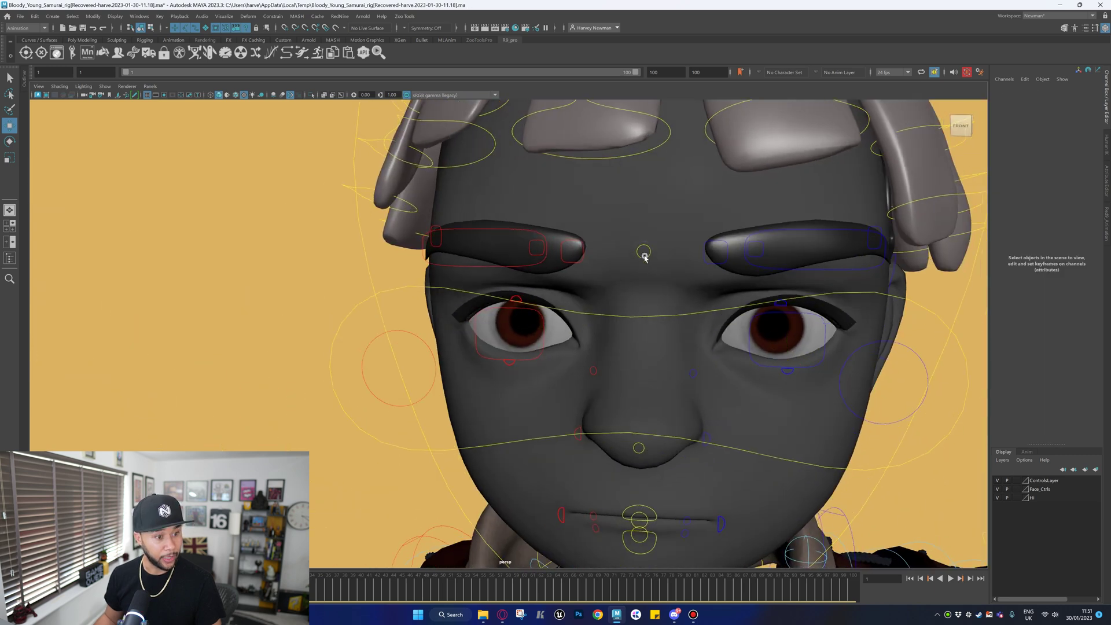
pyautogui.keyDown('alt'); pyautogui.moveTo(640, 253); pyautogui.dragTo(654, 323); pyautogui.keyUp('alt')
pyautogui.click(646, 245)
pyautogui.click(645, 238)
pyautogui.hotkey('ctrl', 'z')
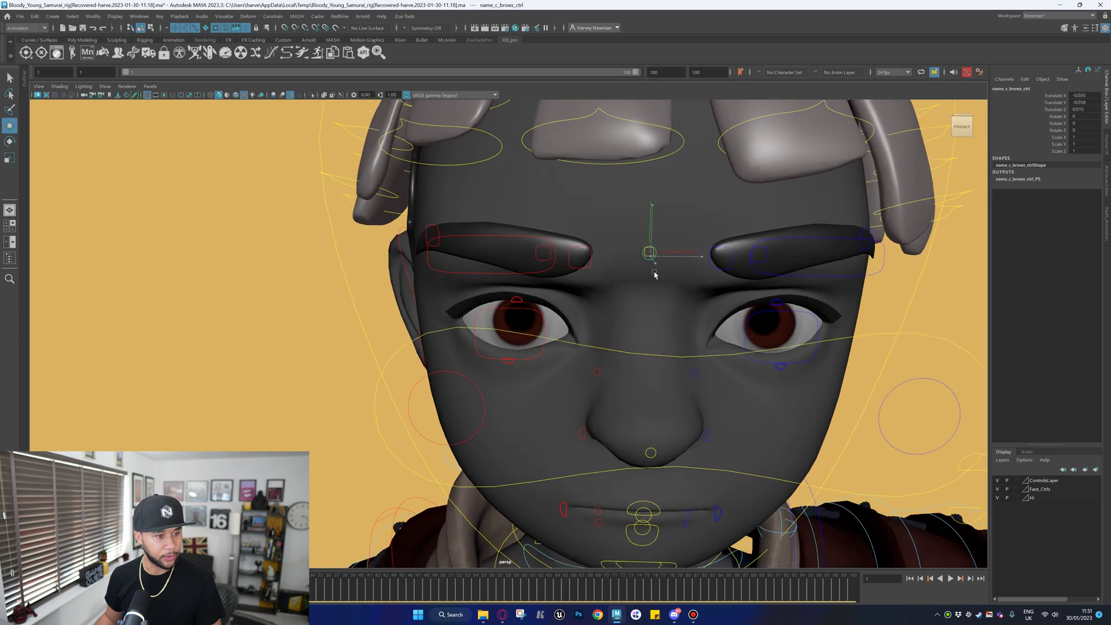
# Select the right eyebrow's main control, try rotating and moving it, and undo both changes.
pyautogui.click(537, 272)
pyautogui.press('e')
pyautogui.moveTo(542, 238)
pyautogui.mouseDown()
pyautogui.moveTo(540, 255)
pyautogui.moveTo(539, 243)
pyautogui.mouseUp()
pyautogui.hotkey('ctrl', 'a')
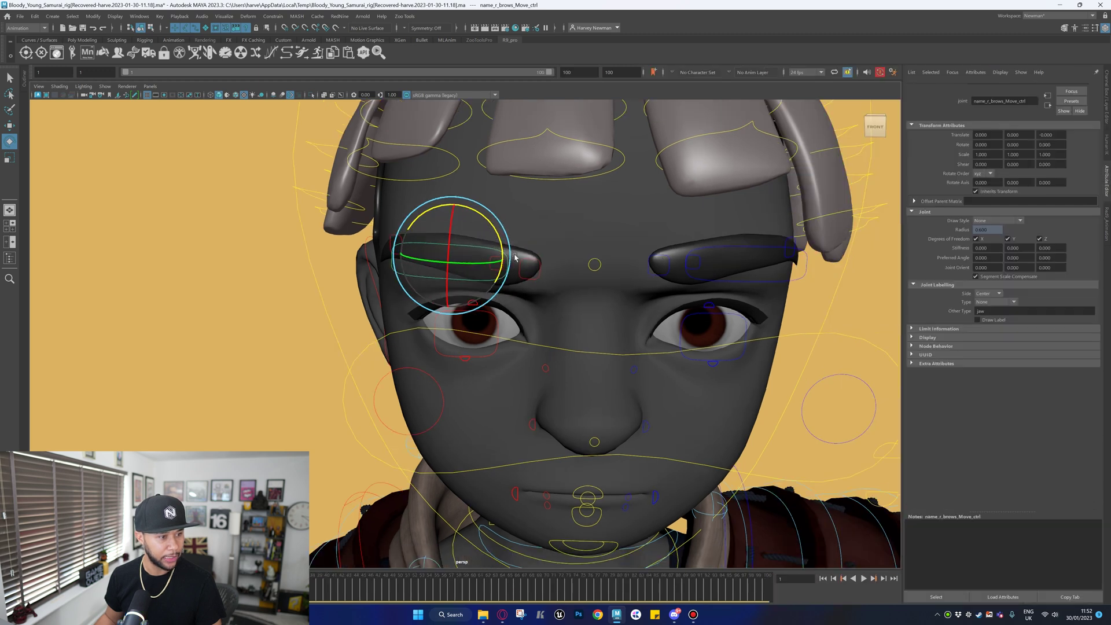
pyautogui.hotkey('ctrl', 'z')
pyautogui.press('w')
pyautogui.moveTo(464, 256); pyautogui.dragTo(492, 224)
pyautogui.hotkey('ctrl', 'z')
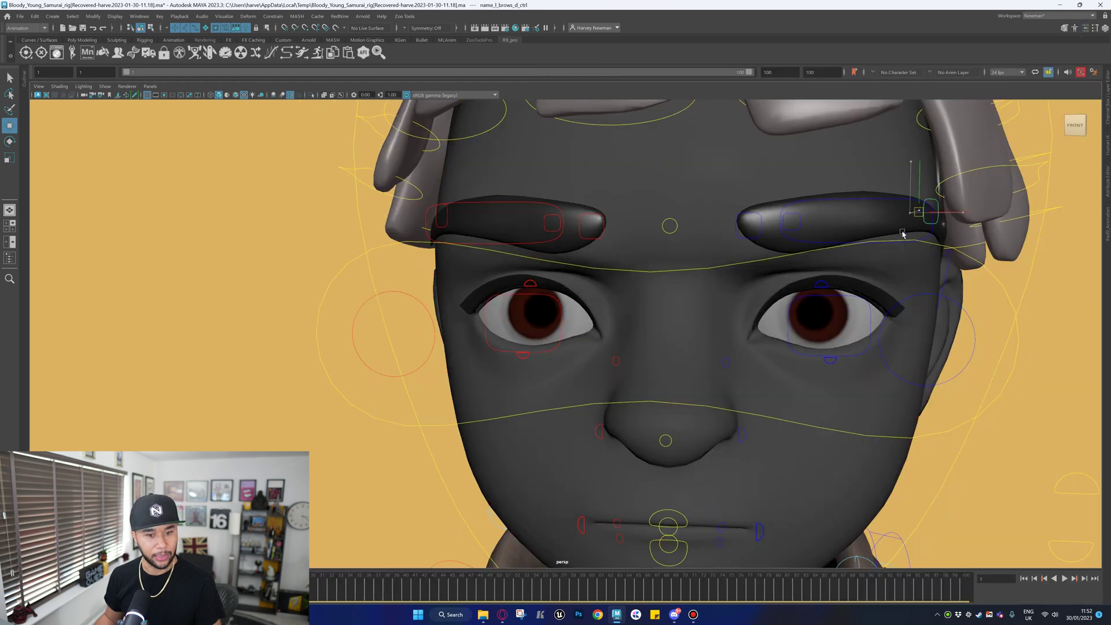
# Select the lower face control under the jaw, try moving the lower face down and sideways, and undo the change.
pyautogui.keyDown('alt'); pyautogui.moveTo(886, 306); pyautogui.dragTo(856, 334, button='middle'); pyautogui.keyUp('alt')
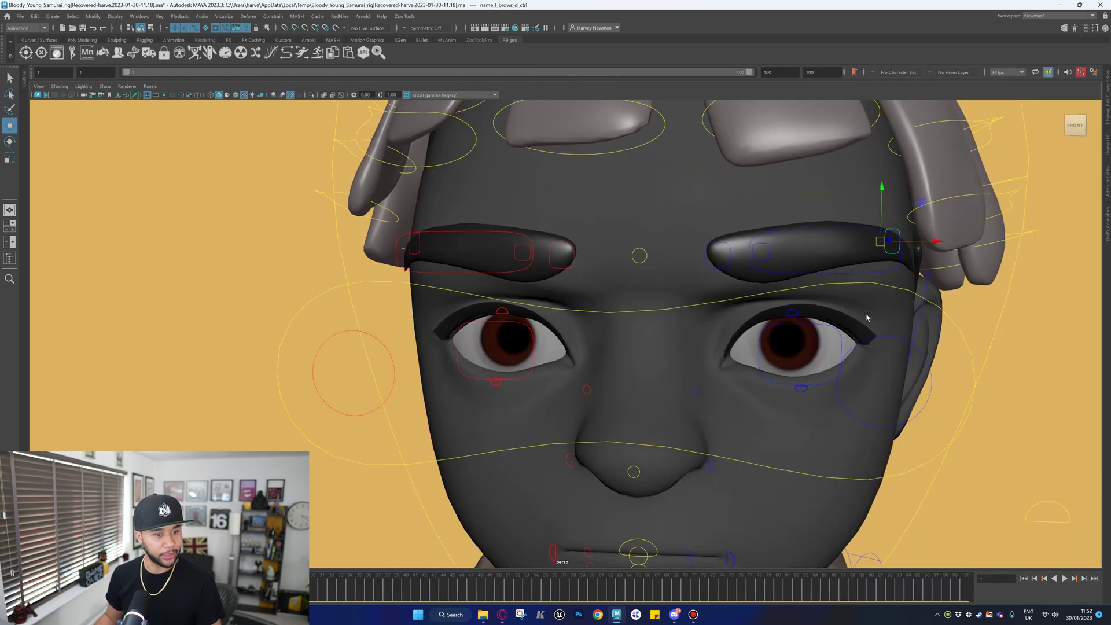
pyautogui.keyDown('alt'); pyautogui.moveTo(886, 260); pyautogui.dragTo(735, 353, button='right'); pyautogui.keyUp('alt')
pyautogui.keyDown('alt'); pyautogui.moveTo(735, 353); pyautogui.dragTo(660, 350); pyautogui.keyUp('alt')
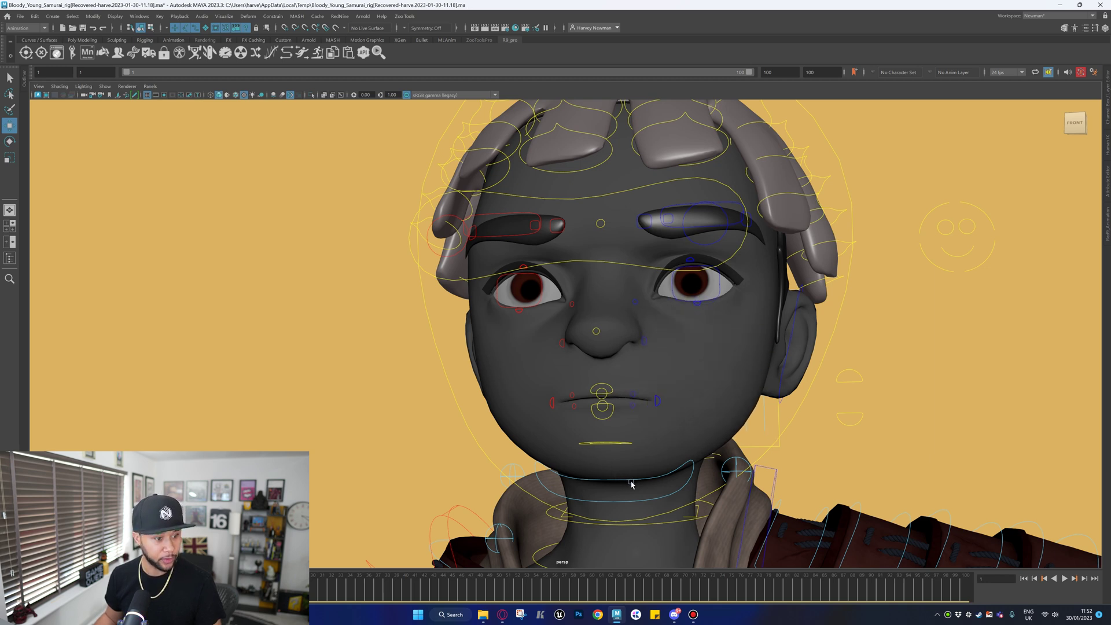
pyautogui.keyDown('alt'); pyautogui.moveTo(655, 488); pyautogui.dragTo(671, 490); pyautogui.keyUp('alt')
pyautogui.press('e')
pyautogui.moveTo(608, 455)
pyautogui.keyDown('alt'); pyautogui.mouseDown()
pyautogui.moveTo(590, 417)
pyautogui.moveTo(608, 451)
pyautogui.moveTo(559, 452)
pyautogui.moveTo(610, 443)
pyautogui.moveTo(603, 467)
pyautogui.moveTo(601, 435)
pyautogui.moveTo(597, 461)
pyautogui.mouseUp(); pyautogui.keyUp('alt')
pyautogui.press('w')
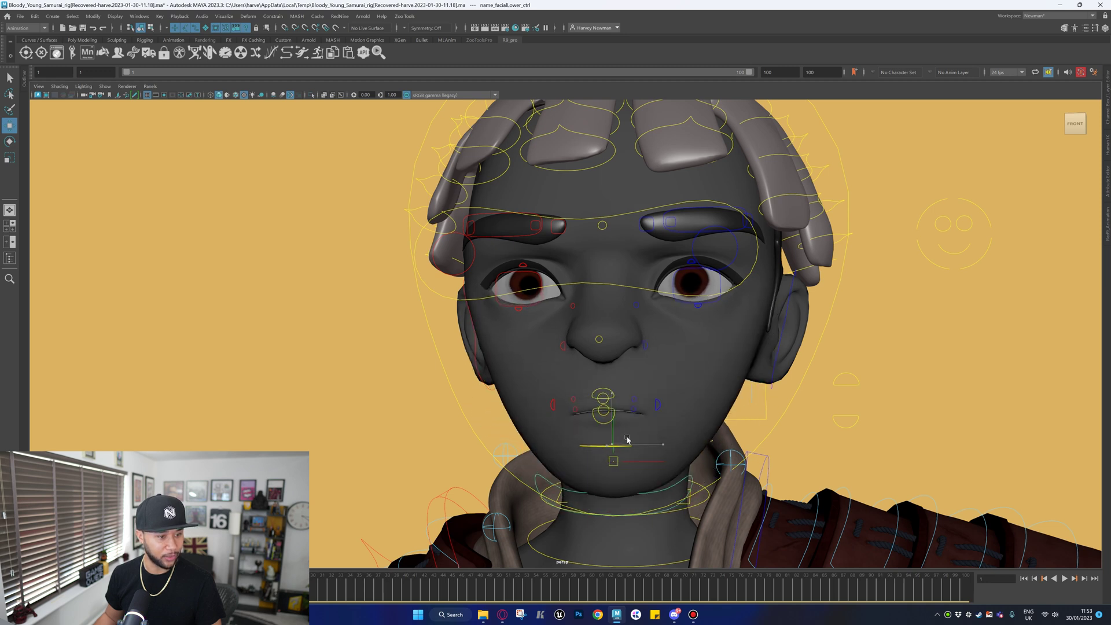
pyautogui.moveTo(601, 406); pyautogui.dragTo(630, 445)
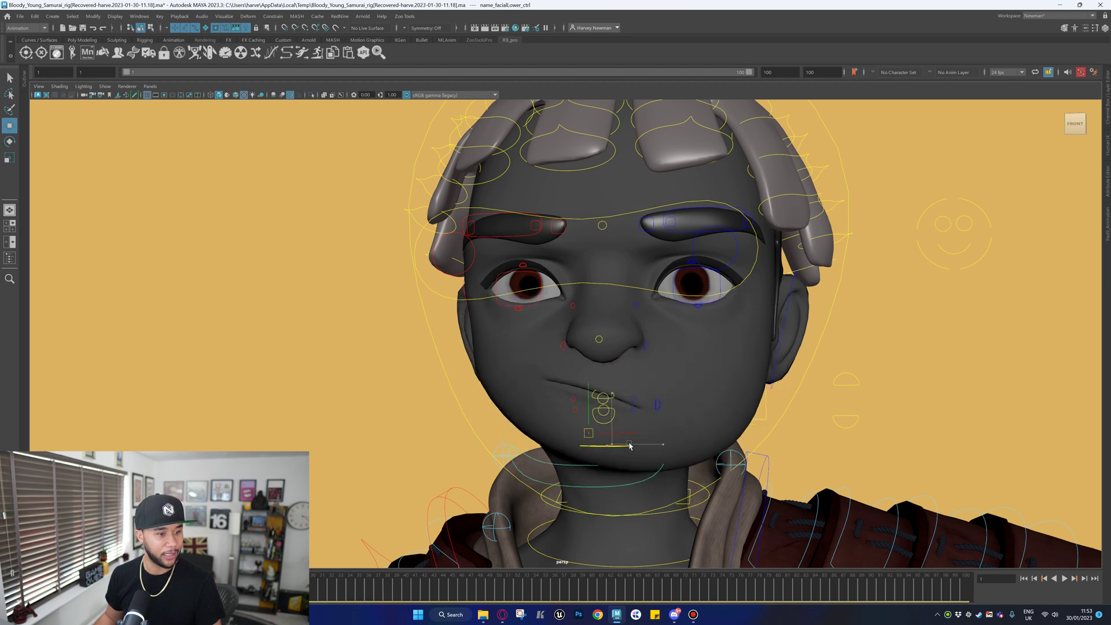
pyautogui.keyDown('alt'); pyautogui.moveTo(837, 418); pyautogui.dragTo(859, 489); pyautogui.keyUp('alt')
pyautogui.hotkey('ctrl', 'z')
# Select the jaw control on the chin, try moving and rotating the jaw, and undo both changes.
pyautogui.moveTo(619, 453)
pyautogui.keyDown('alt'); pyautogui.mouseDown()
pyautogui.moveTo(640, 442)
pyautogui.moveTo(632, 469)
pyautogui.moveTo(613, 474)
pyautogui.mouseUp(); pyautogui.keyUp('alt')
pyautogui.click(624, 441)
pyautogui.press('e')
pyautogui.press('w')
pyautogui.keyDown('alt'); pyautogui.moveTo(614, 473); pyautogui.dragTo(609, 428); pyautogui.keyUp('alt')
pyautogui.hotkey('ctrl', 'z')
pyautogui.press('e')
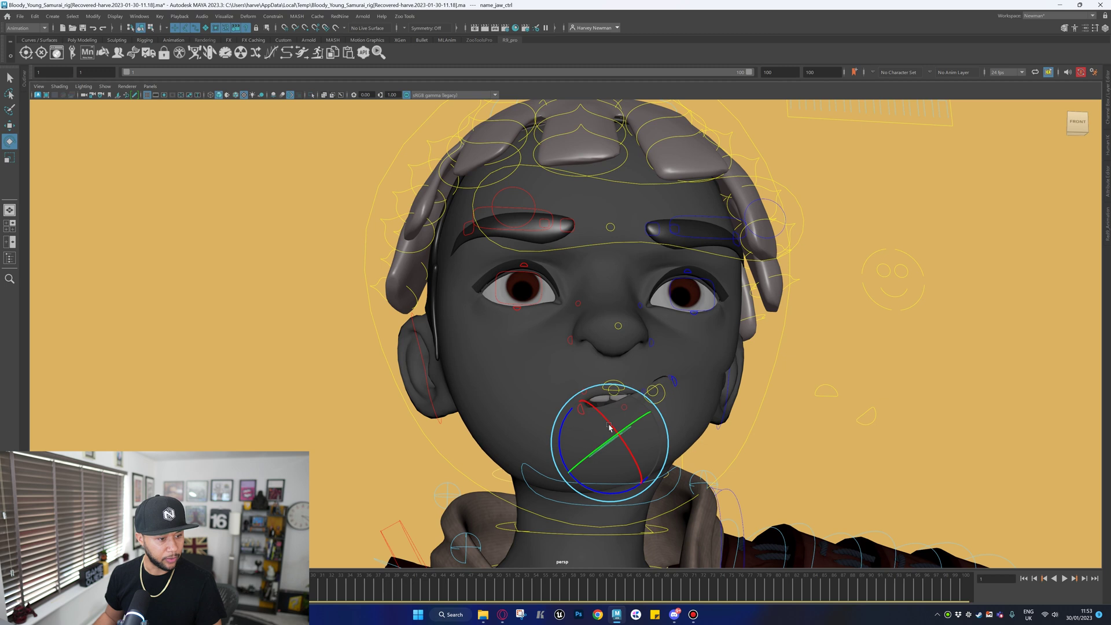
pyautogui.hotkey('ctrl', 'z')
# Open the mouth wide with the jaw control on the chin and clear the selection.
pyautogui.moveTo(613, 480)
pyautogui.keyDown('alt'); pyautogui.mouseDown()
pyautogui.moveTo(634, 465)
pyautogui.moveTo(623, 455)
pyautogui.moveTo(599, 456)
pyautogui.moveTo(574, 481)
pyautogui.moveTo(602, 489)
pyautogui.moveTo(590, 450)
pyautogui.moveTo(614, 484)
pyautogui.moveTo(592, 474)
pyautogui.moveTo(624, 474)
pyautogui.mouseUp(); pyautogui.keyUp('alt')
pyautogui.press('w')
pyautogui.hotkey('ctrl', 'z')
pyautogui.moveTo(542, 472)
pyautogui.keyDown('alt'); pyautogui.mouseDown()
pyautogui.moveTo(588, 473)
pyautogui.moveTo(530, 479)
pyautogui.moveTo(633, 496)
pyautogui.moveTo(549, 484)
pyautogui.mouseUp(); pyautogui.keyUp('alt')
pyautogui.keyDown('alt'); pyautogui.moveTo(640, 467); pyautogui.dragTo(602, 498); pyautogui.keyUp('alt')
pyautogui.keyDown('alt'); pyautogui.moveTo(692, 500); pyautogui.dragTo(706, 521); pyautogui.keyUp('alt')
pyautogui.click(604, 503)
pyautogui.click(604, 501)
pyautogui.click(782, 485)
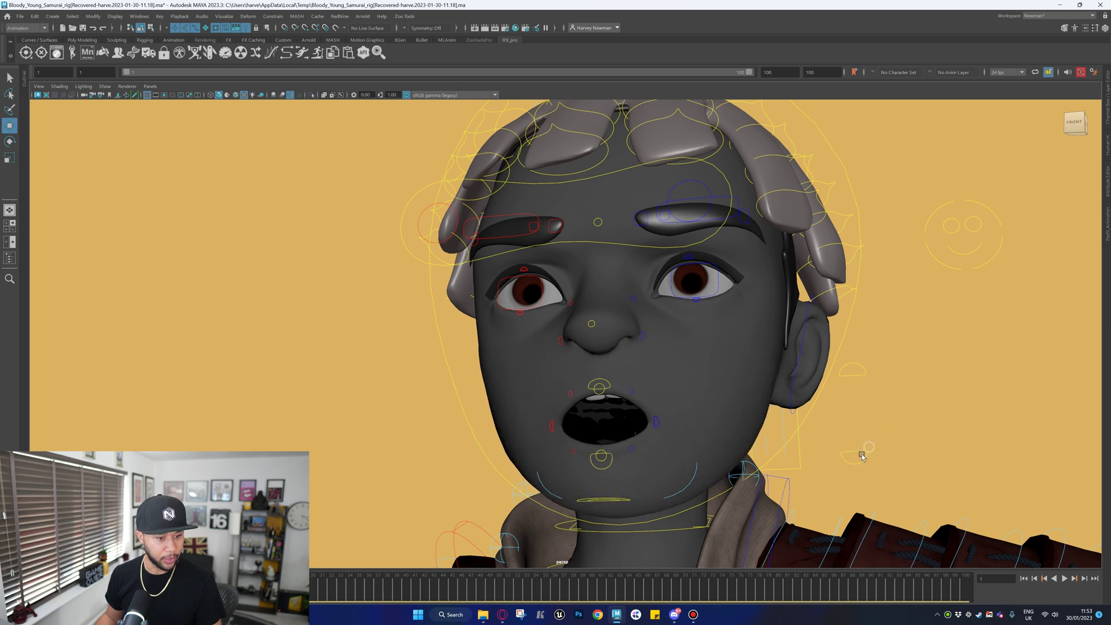
# Try moving the lower half-circle control floating beside the mouth, undo it, and clear the selection.
pyautogui.moveTo(853, 454); pyautogui.dragTo(849, 446)
pyautogui.hotkey('ctrl', 'z')
pyautogui.click(780, 378)
# Select the smiley-shaped facial settings control, show its channels, and go through the Secondary Ctrl and Tertiary Ctrl visibility attributes.
pyautogui.keyDown('alt'); pyautogui.moveTo(781, 379); pyautogui.dragTo(987, 314); pyautogui.keyUp('alt')
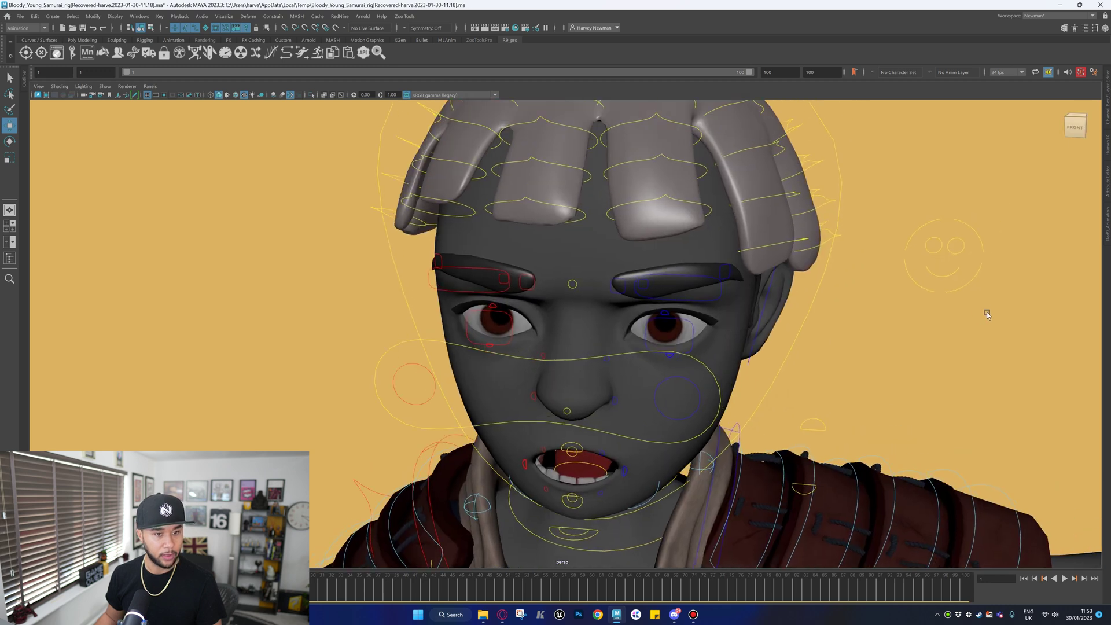
pyautogui.click(977, 301)
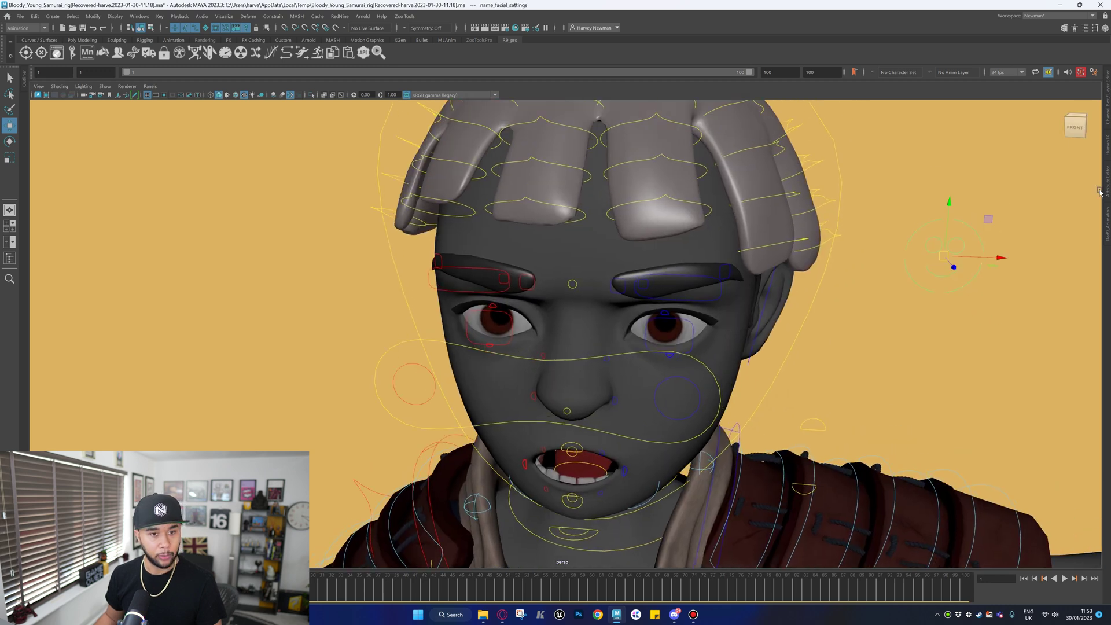
pyautogui.click(1108, 122)
pyautogui.keyDown('alt'); pyautogui.moveTo(903, 255); pyautogui.dragTo(949, 231); pyautogui.keyUp('alt')
pyautogui.click(1043, 165)
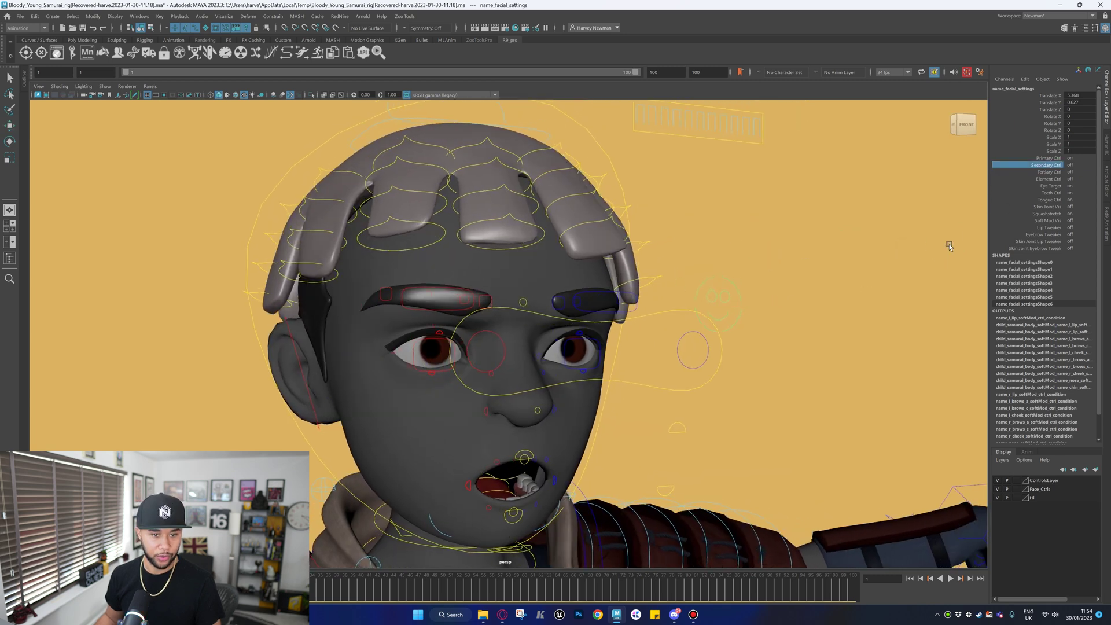
pyautogui.click(1037, 173)
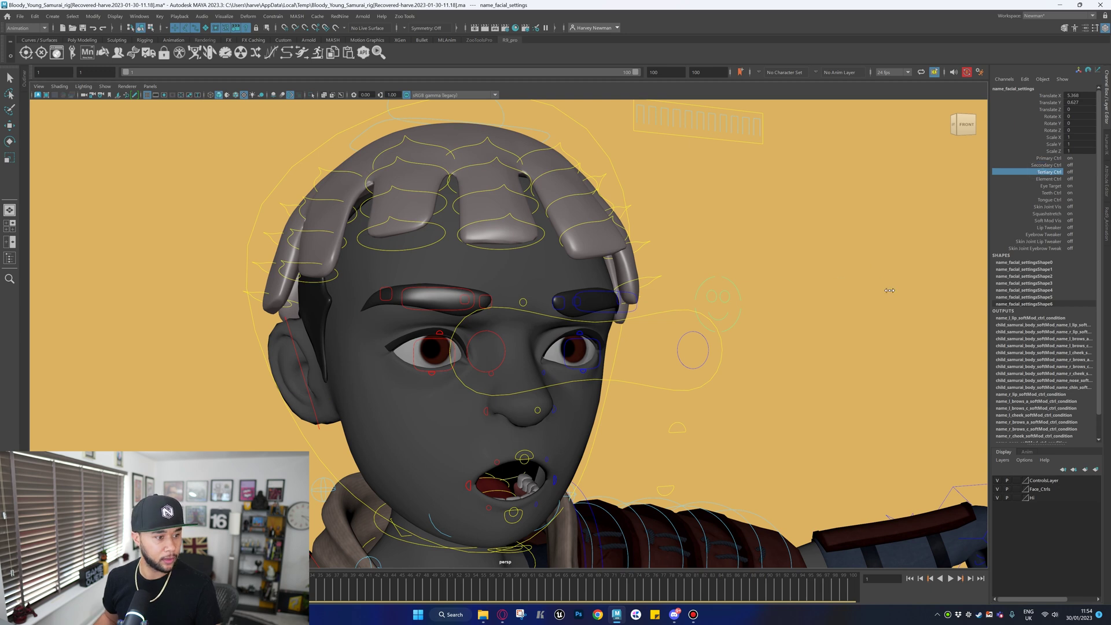
# Try changing the Element Ctrl visibility on the facial settings control and undo the change.
pyautogui.click(1049, 178)
pyautogui.moveTo(825, 274); pyautogui.dragTo(934, 290, button='middle')
pyautogui.hotkey('ctrl', 'z')
# Turn off the Eye Target and Teeth Ctrl visibility on the facial settings control.
pyautogui.click(1052, 186)
pyautogui.moveTo(822, 317); pyautogui.dragTo(753, 321, button='middle')
pyautogui.moveTo(938, 334); pyautogui.dragTo(639, 333, button='middle')
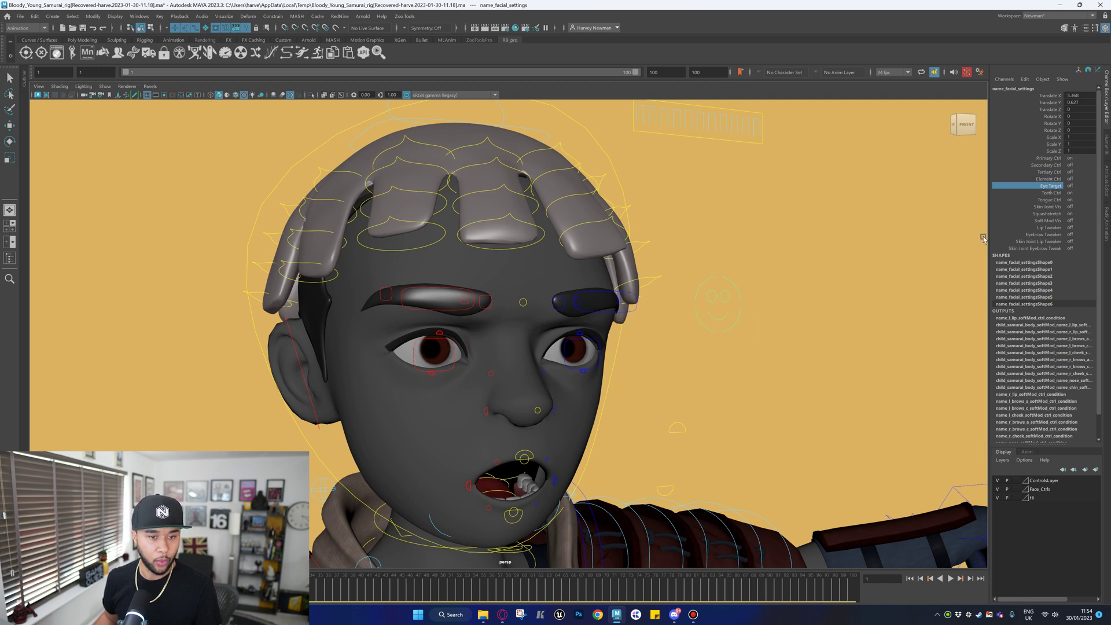
pyautogui.click(1052, 193)
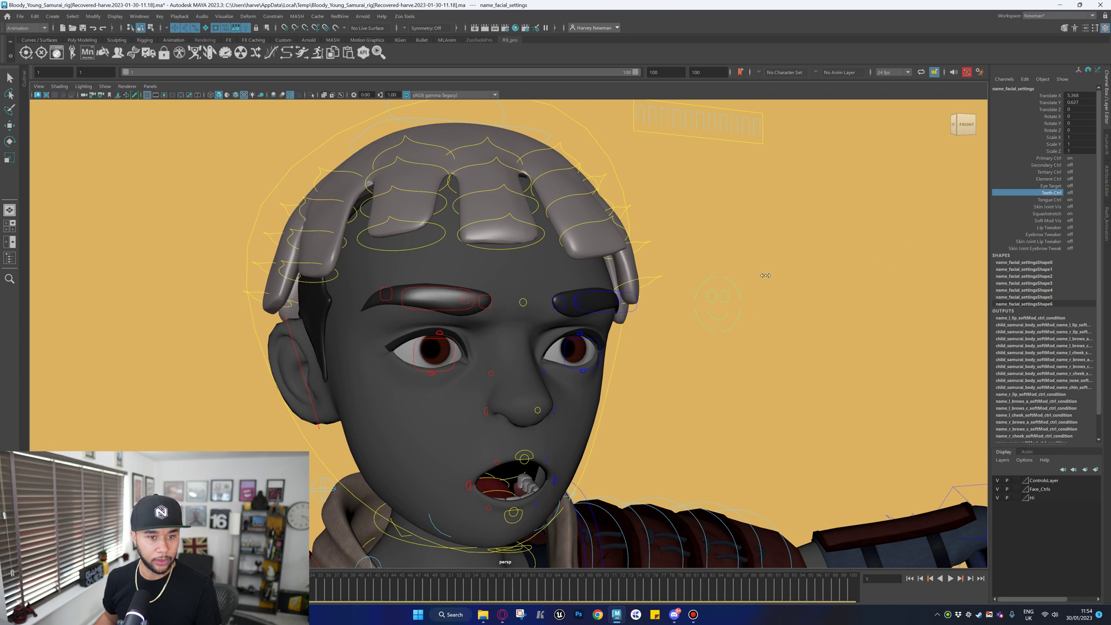
# Turn on Lip Tweaker on the facial settings control and select an upper-lip tweak control for a closer look at the mouth.
pyautogui.click(1042, 228)
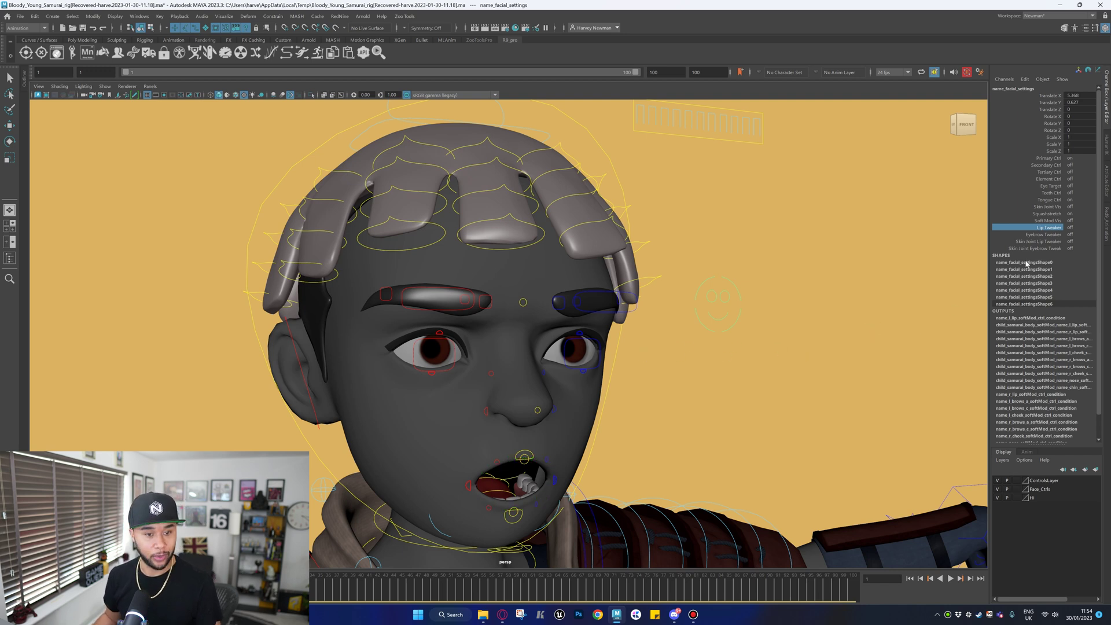
pyautogui.keyDown('alt'); pyautogui.moveTo(786, 347); pyautogui.dragTo(744, 340); pyautogui.keyUp('alt')
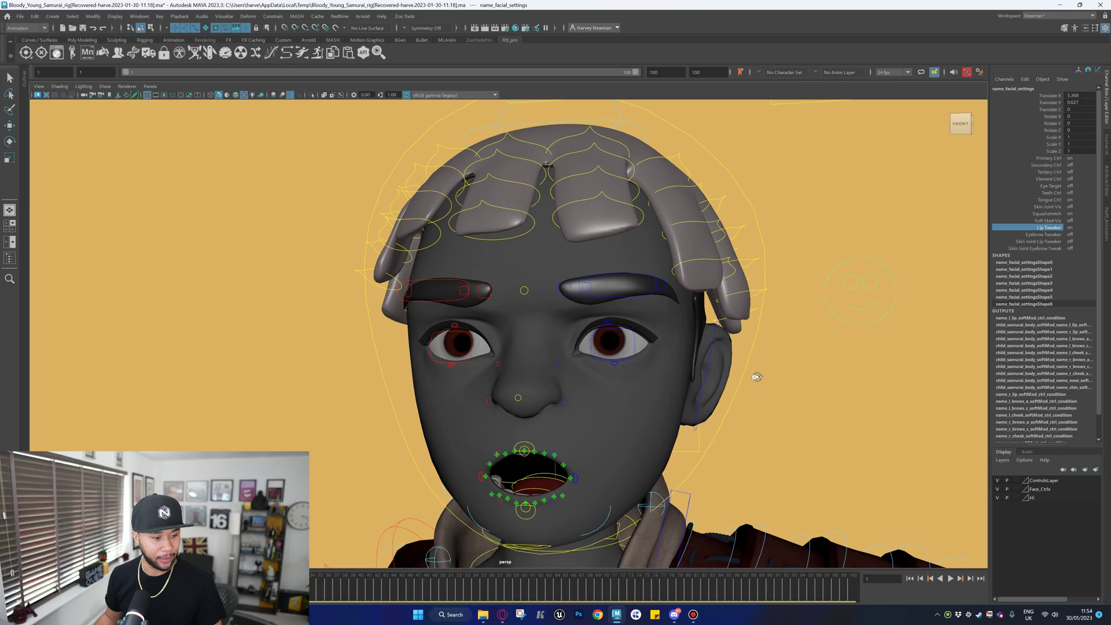
pyautogui.keyDown('alt'); pyautogui.moveTo(757, 377); pyautogui.dragTo(677, 400); pyautogui.keyUp('alt')
pyautogui.press('w')
pyautogui.click(636, 414)
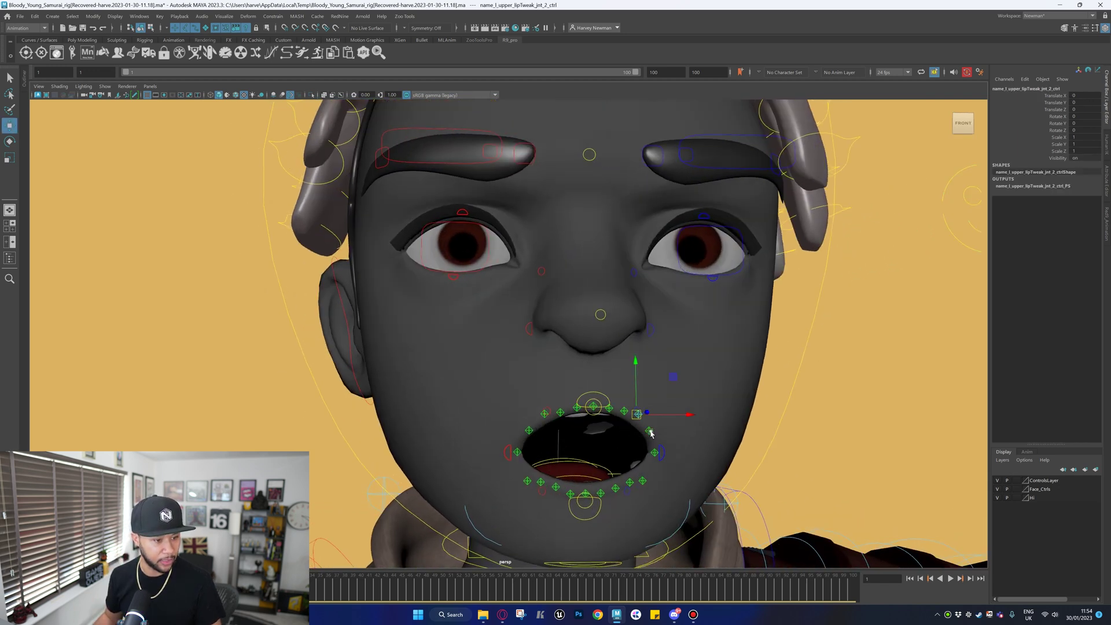
pyautogui.keyDown('alt'); pyautogui.moveTo(695, 378); pyautogui.dragTo(679, 456, button='middle'); pyautogui.keyUp('alt')
pyautogui.keyDown('alt'); pyautogui.moveTo(679, 455); pyautogui.dragTo(642, 407, button='right'); pyautogui.keyUp('alt')
pyautogui.keyDown('alt'); pyautogui.moveTo(712, 396); pyautogui.dragTo(770, 408); pyautogui.keyUp('alt')
pyautogui.keyDown('alt'); pyautogui.moveTo(770, 408); pyautogui.dragTo(707, 408, button='right'); pyautogui.keyUp('alt')
pyautogui.keyDown('alt'); pyautogui.moveTo(707, 408); pyautogui.dragTo(740, 406); pyautogui.keyUp('alt')
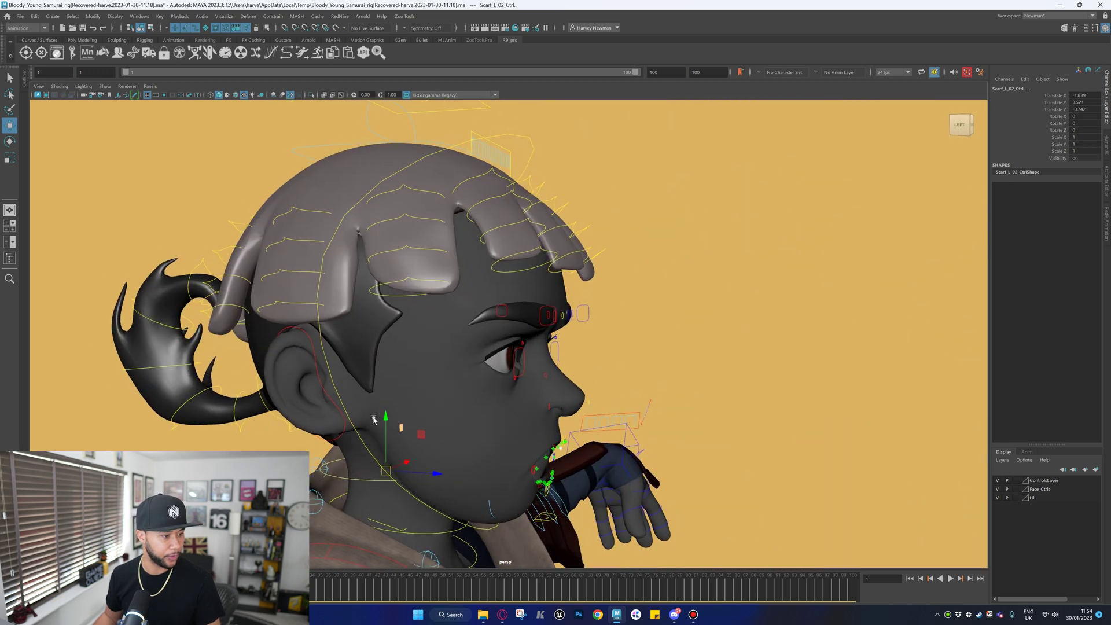
# Try moving the ear control, undo it, and select the neck's top IK control.
pyautogui.click(339, 404)
pyautogui.moveTo(318, 385); pyautogui.dragTo(318, 397)
pyautogui.hotkey('ctrl', 'z')
pyautogui.press('e')
pyautogui.keyDown('alt'); pyautogui.moveTo(747, 298); pyautogui.dragTo(667, 295); pyautogui.keyUp('alt')
pyautogui.keyDown('alt'); pyautogui.moveTo(724, 298); pyautogui.dragTo(694, 300, button='right'); pyautogui.keyUp('alt')
pyautogui.keyDown('alt'); pyautogui.moveTo(695, 300); pyautogui.dragTo(692, 226); pyautogui.keyUp('alt')
pyautogui.click(710, 213)
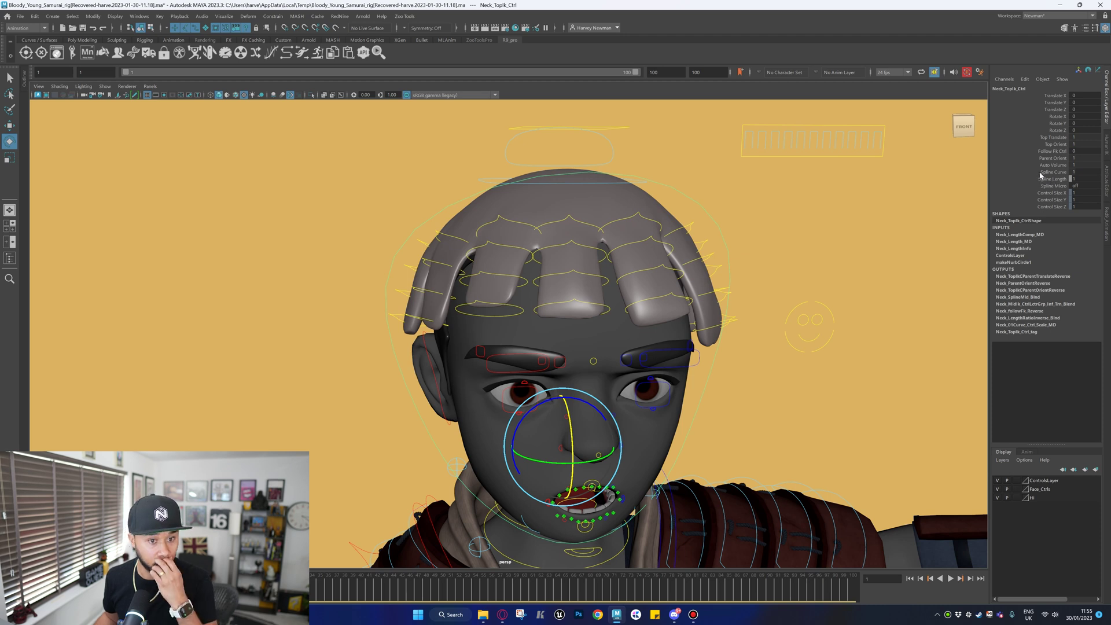
# Try moving the upper squash and stretch control at the crown of the head and undo the moves.
pyautogui.keyDown('alt'); pyautogui.moveTo(839, 272); pyautogui.dragTo(701, 262); pyautogui.keyUp('alt')
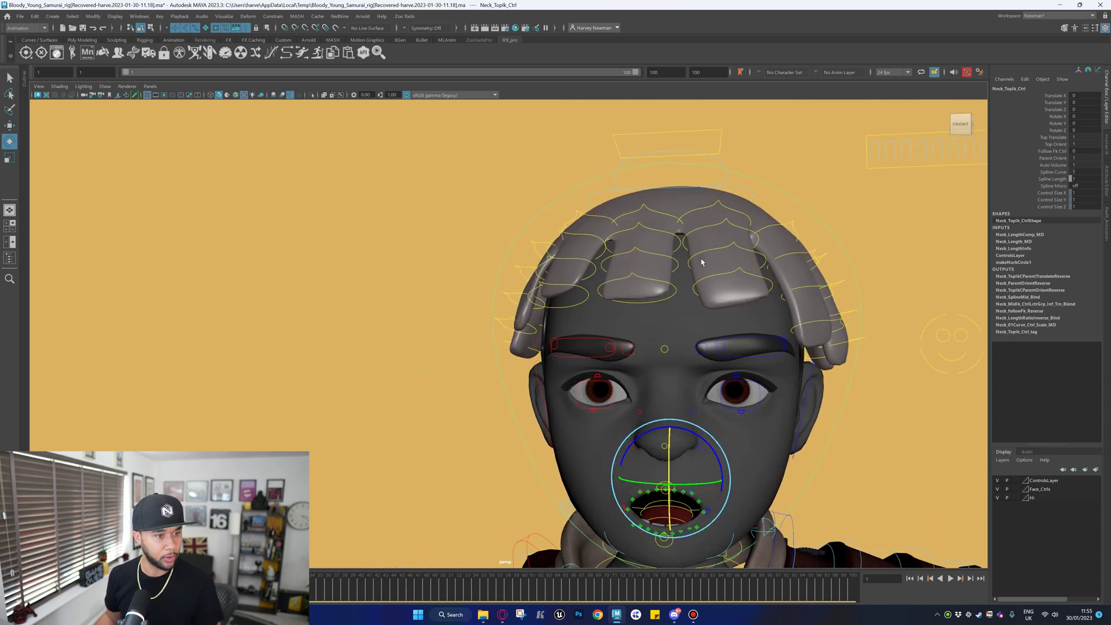
pyautogui.keyDown('alt'); pyautogui.moveTo(702, 263); pyautogui.dragTo(682, 308, button='middle'); pyautogui.keyUp('alt')
pyautogui.moveTo(683, 307)
pyautogui.keyDown('alt'); pyautogui.mouseDown()
pyautogui.moveTo(706, 315)
pyautogui.moveTo(666, 301)
pyautogui.mouseUp(); pyautogui.keyUp('alt')
pyautogui.click(619, 212)
pyautogui.press('w')
pyautogui.moveTo(622, 245)
pyautogui.mouseDown()
pyautogui.moveTo(612, 253)
pyautogui.moveTo(617, 228)
pyautogui.moveTo(601, 235)
pyautogui.moveTo(614, 241)
pyautogui.mouseUp()
pyautogui.hotkey('ctrl', 'z')
pyautogui.click(543, 224)
pyautogui.click(624, 230)
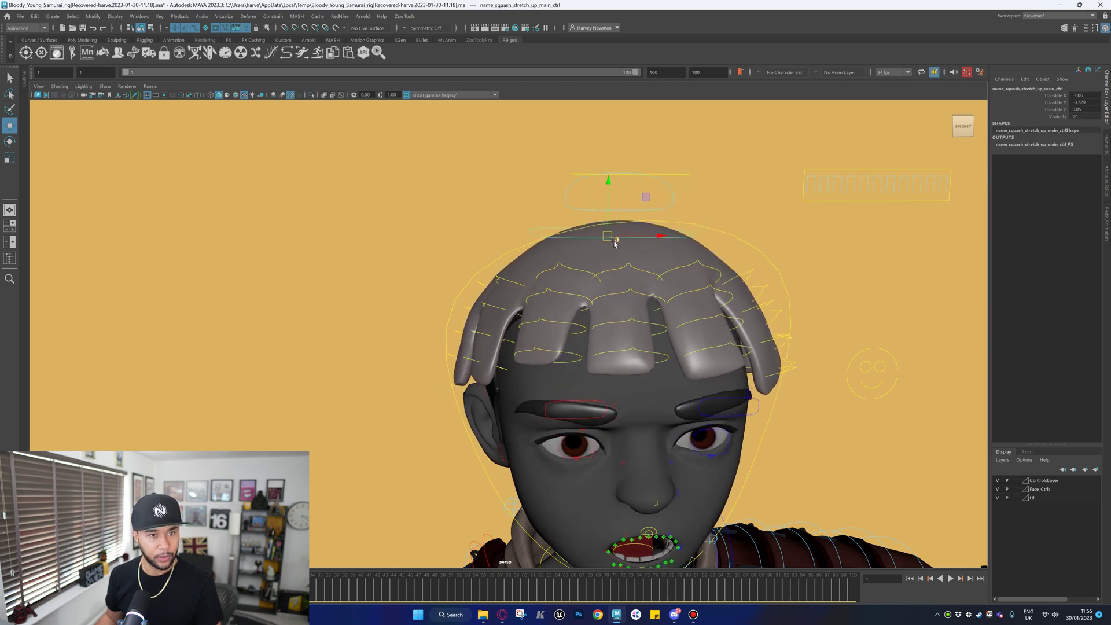
pyautogui.hotkey('ctrl', 'z')
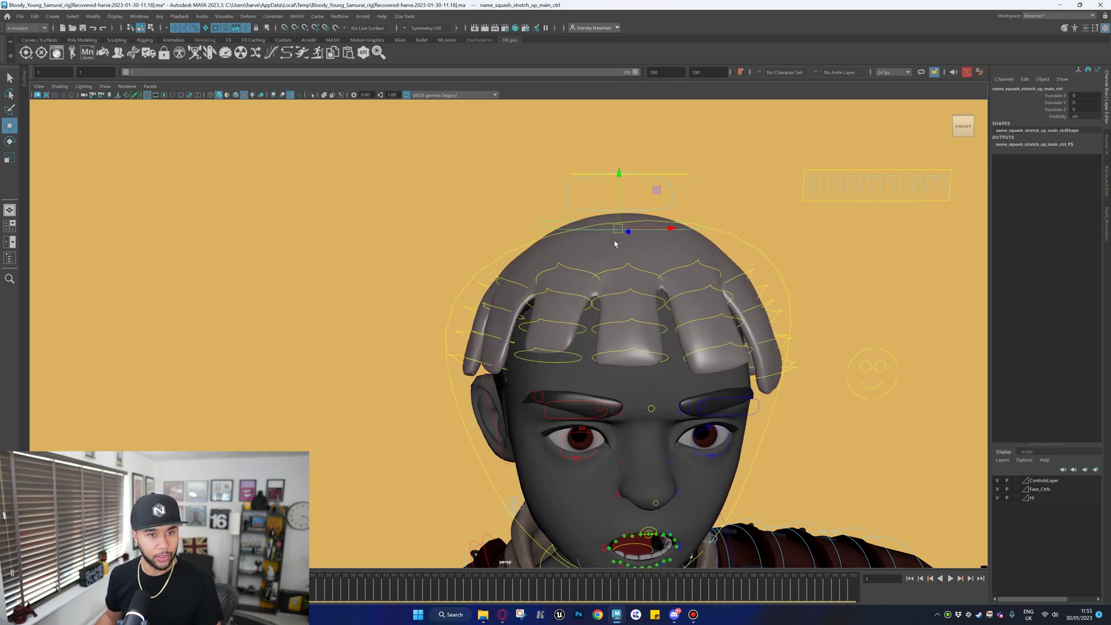
# Try moving the upper facial control above the head, undo it, and clear the selection.
pyautogui.click(572, 199)
pyautogui.click(567, 197)
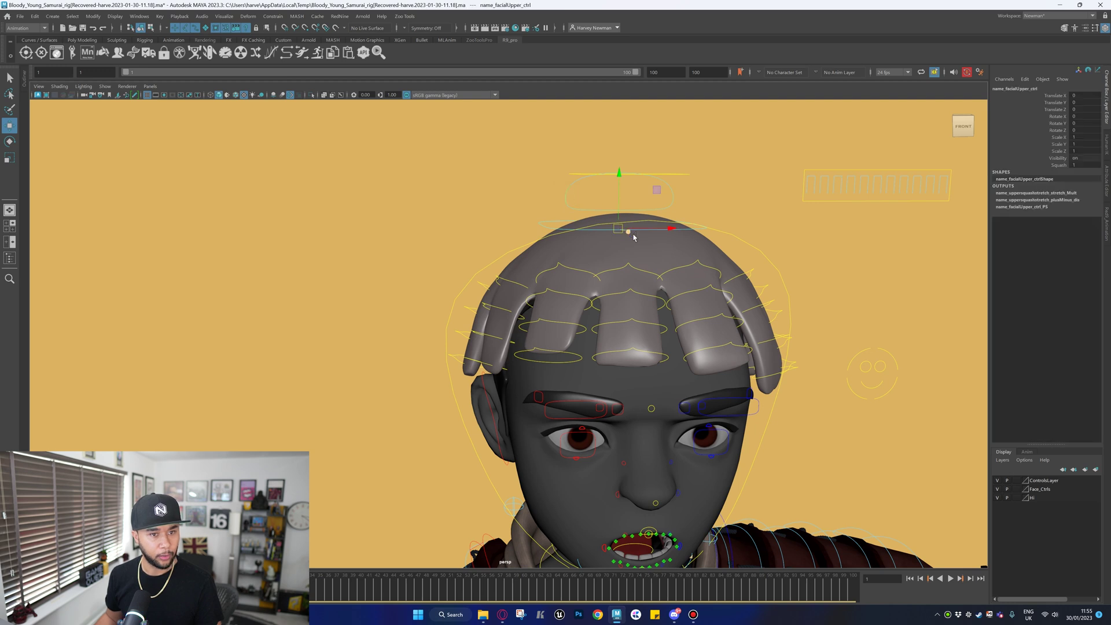
pyautogui.moveTo(624, 228)
pyautogui.mouseDown()
pyautogui.moveTo(637, 231)
pyautogui.moveTo(623, 235)
pyautogui.mouseUp()
pyautogui.hotkey('ctrl', 'z')
pyautogui.keyDown('alt'); pyautogui.moveTo(680, 172); pyautogui.dragTo(684, 187); pyautogui.keyUp('alt')
pyautogui.click(684, 186)
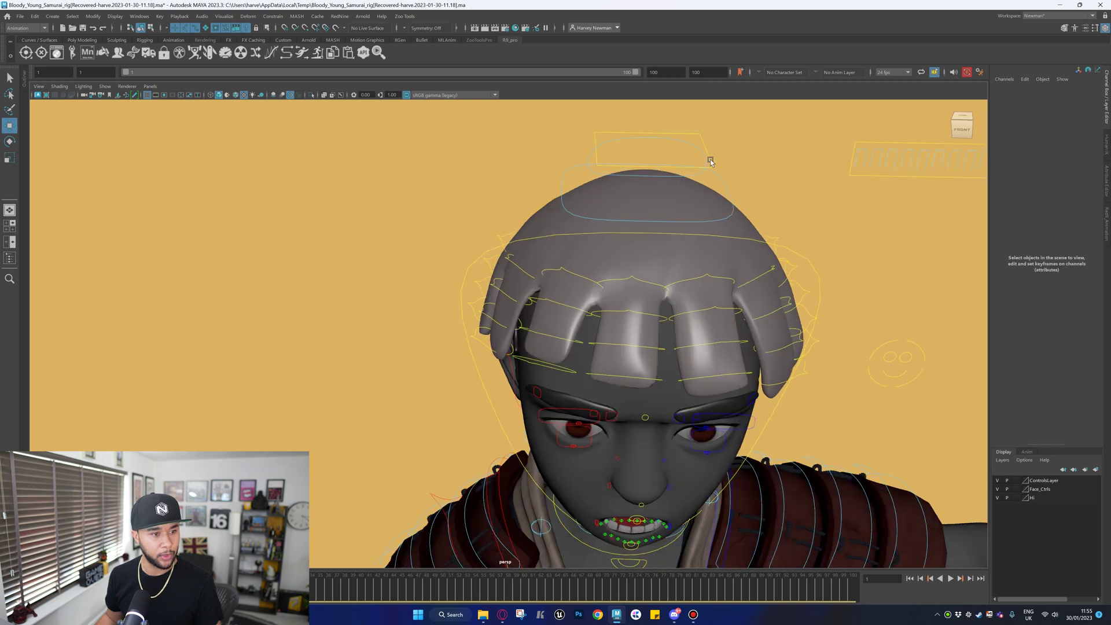
# Try moving the head master control in different directions and undo each move.
pyautogui.click(710, 159)
pyautogui.moveTo(629, 442); pyautogui.dragTo(700, 397)
pyautogui.scroll(-4, 698, 405)
pyautogui.hotkey('ctrl', 'z')
pyautogui.keyDown('alt'); pyautogui.moveTo(640, 489); pyautogui.dragTo(628, 466); pyautogui.keyUp('alt')
pyautogui.moveTo(545, 460); pyautogui.dragTo(556, 420)
pyautogui.hotkey('ctrl', 'z')
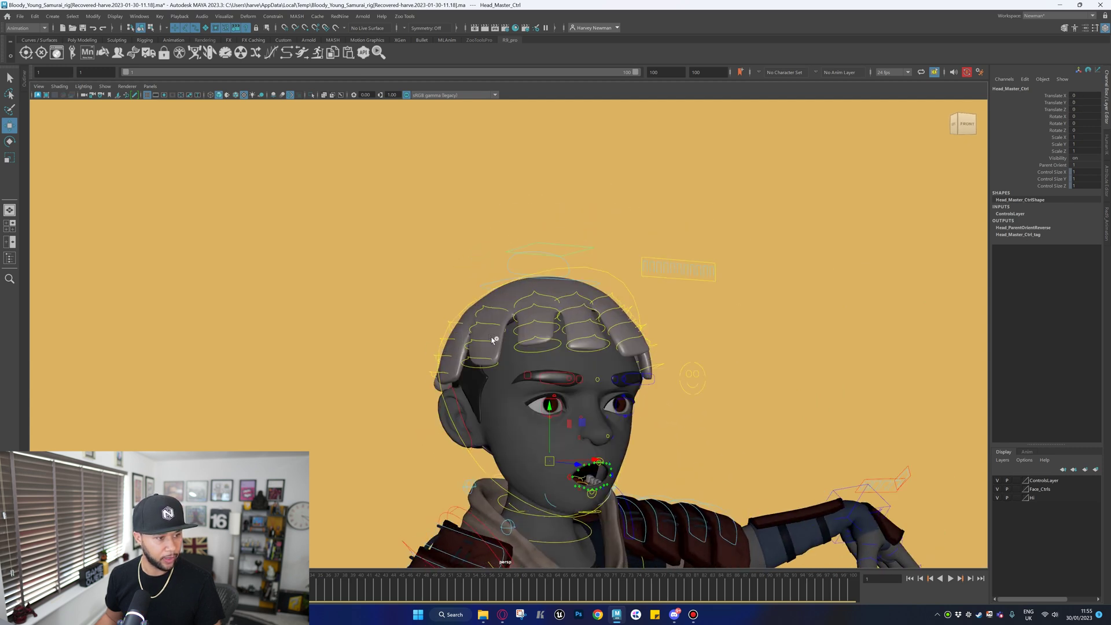
# Try rotating the neck's top IK control around the head and undo the change.
pyautogui.keyDown('alt'); pyautogui.moveTo(493, 340); pyautogui.dragTo(474, 341); pyautogui.keyUp('alt')
pyautogui.click(470, 340)
pyautogui.press('e')
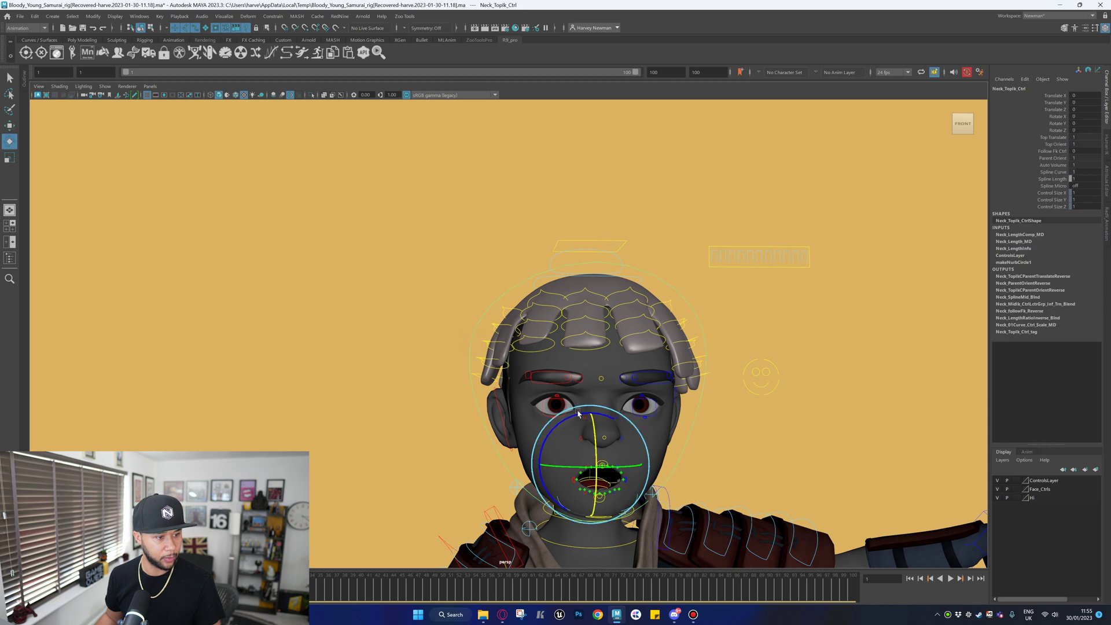
pyautogui.moveTo(578, 449); pyautogui.dragTo(589, 446)
pyautogui.press('w')
pyautogui.hotkey('ctrl', 'z')
pyautogui.hotkey('ctrl', 'z')
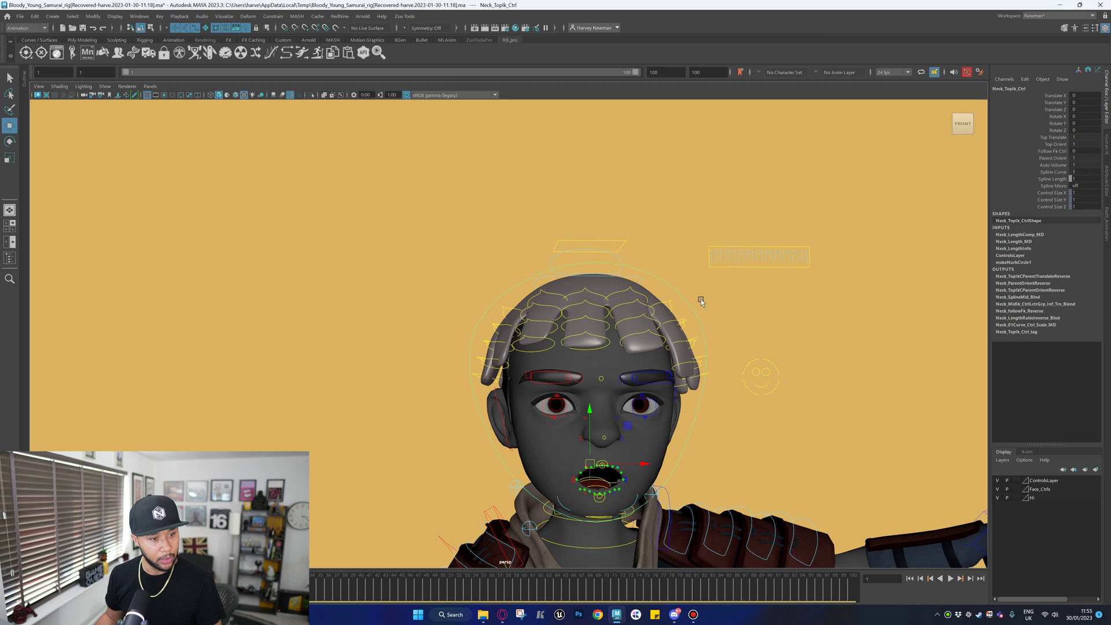
# Select all the individual top-hair controls inside the rectangular frame beside the head.
pyautogui.scroll(3, 752, 262)
pyautogui.keyDown('alt'); pyautogui.moveTo(564, 272); pyautogui.dragTo(362, 283, button='middle'); pyautogui.keyUp('alt')
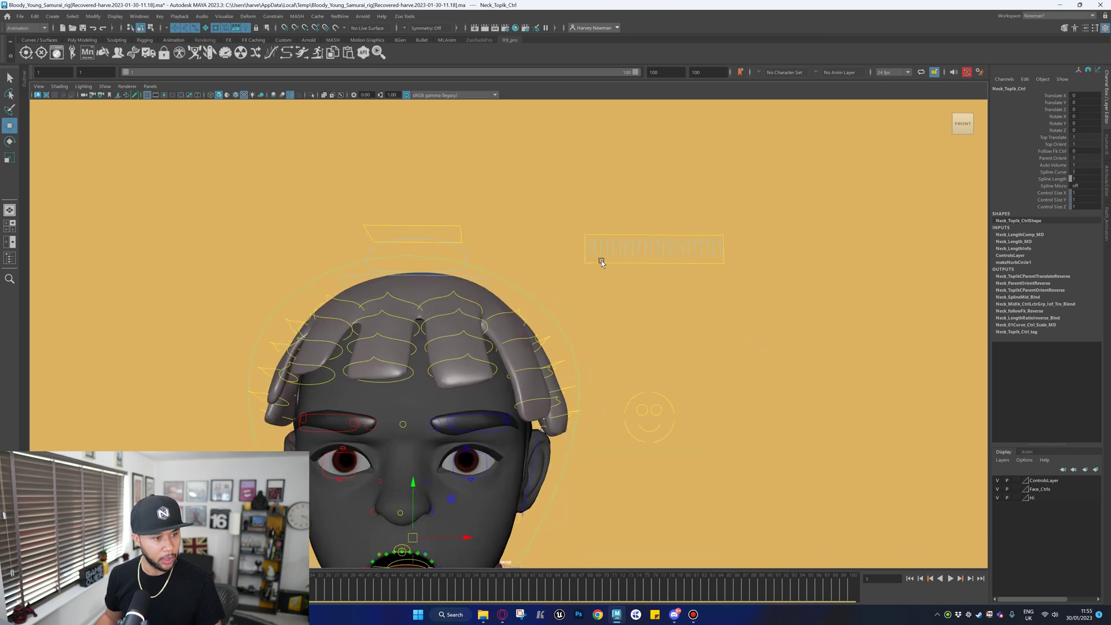
pyautogui.click(602, 259)
pyautogui.scroll(2, 602, 261)
pyautogui.keyDown('alt'); pyautogui.moveTo(643, 273); pyautogui.dragTo(616, 276, button='middle'); pyautogui.keyUp('alt')
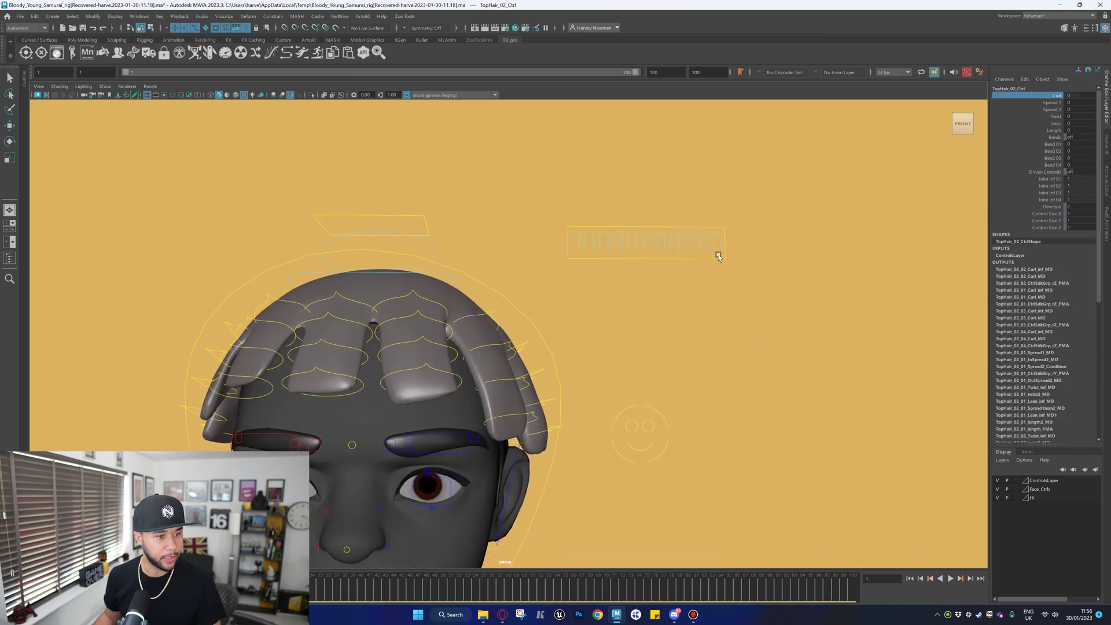
pyautogui.moveTo(576, 239); pyautogui.dragTo(752, 241)
pyautogui.press('w')
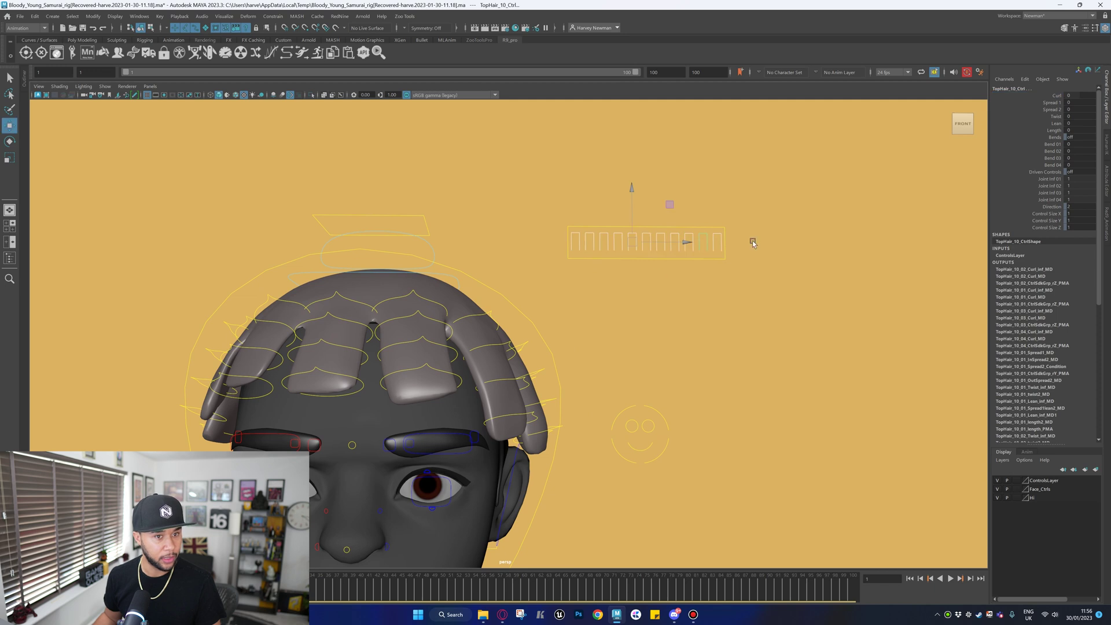
# Try the Curl and Twist attributes on all the top-hair controls and undo the changes.
pyautogui.click(1056, 95)
pyautogui.moveTo(767, 262); pyautogui.dragTo(807, 279, button='middle')
pyautogui.hotkey('ctrl', 'z')
pyautogui.hotkey('ctrl', 'z')
pyautogui.click(1051, 116)
pyautogui.hotkey('ctrl', 'z')
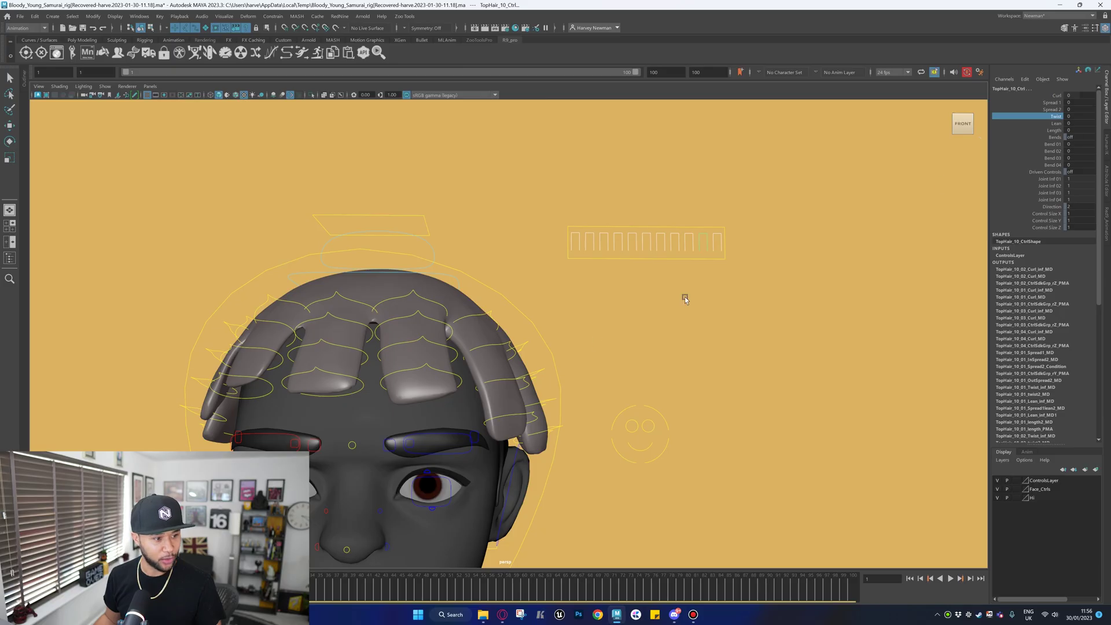
# Try the Lean and Bend 01 attributes on the selected top-hair controls, undoing each change.
pyautogui.click(1057, 123)
pyautogui.moveTo(799, 268); pyautogui.dragTo(820, 280, button='middle')
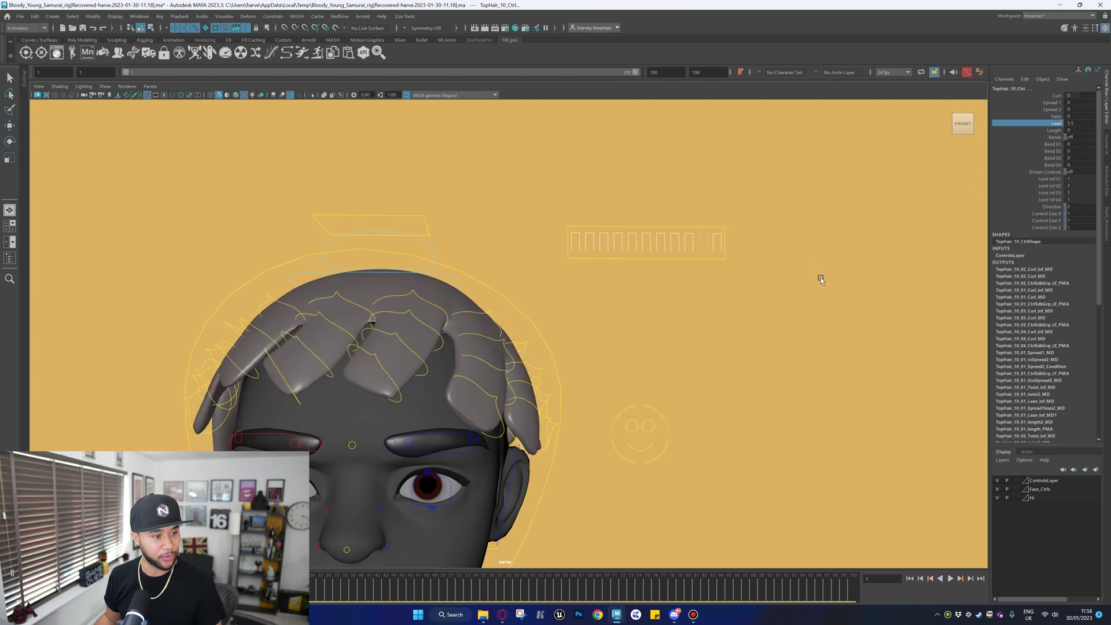
pyautogui.hotkey('ctrl', 'z')
pyautogui.click(1047, 145)
pyautogui.moveTo(932, 205); pyautogui.dragTo(880, 249, button='middle')
pyautogui.hotkey('ctrl', 'z')
# Try Bend 02 and Bend 03 together on the selected top-hair controls and undo the change.
pyautogui.keyDown('alt'); pyautogui.moveTo(804, 301); pyautogui.dragTo(814, 237, button='right'); pyautogui.keyUp('alt')
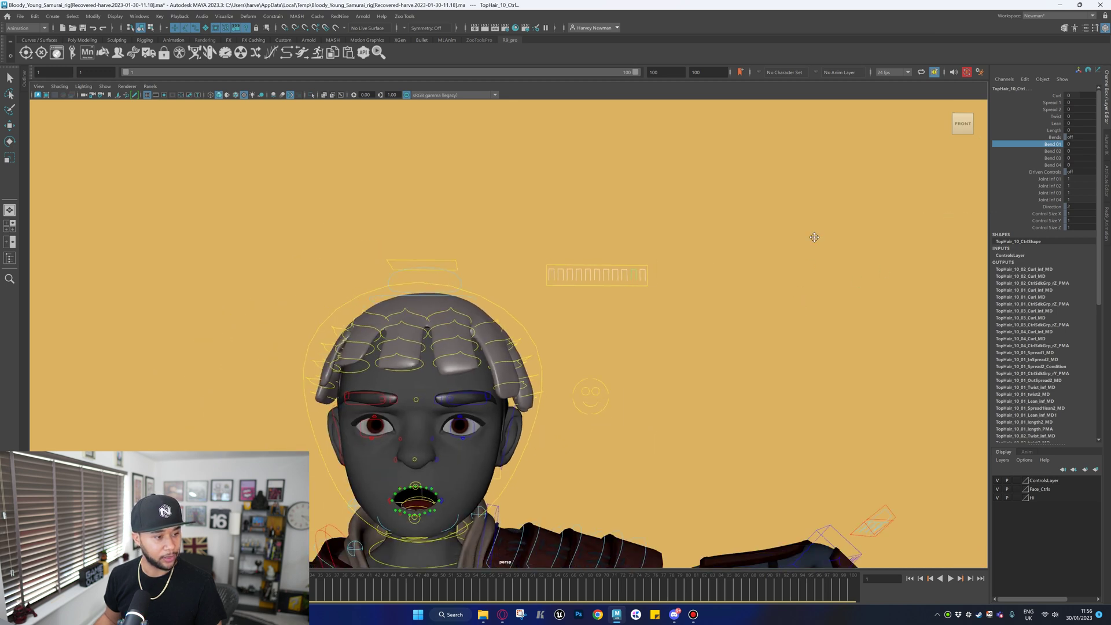
pyautogui.keyDown('alt'); pyautogui.moveTo(814, 238); pyautogui.dragTo(831, 152, button='middle'); pyautogui.keyUp('alt')
pyautogui.keyDown('alt'); pyautogui.moveTo(832, 152); pyautogui.dragTo(686, 296, button='right'); pyautogui.keyUp('alt')
pyautogui.keyDown('alt'); pyautogui.moveTo(631, 304); pyautogui.dragTo(581, 308); pyautogui.keyUp('alt')
pyautogui.keyDown('alt'); pyautogui.moveTo(590, 321); pyautogui.dragTo(593, 295, button='middle'); pyautogui.keyUp('alt')
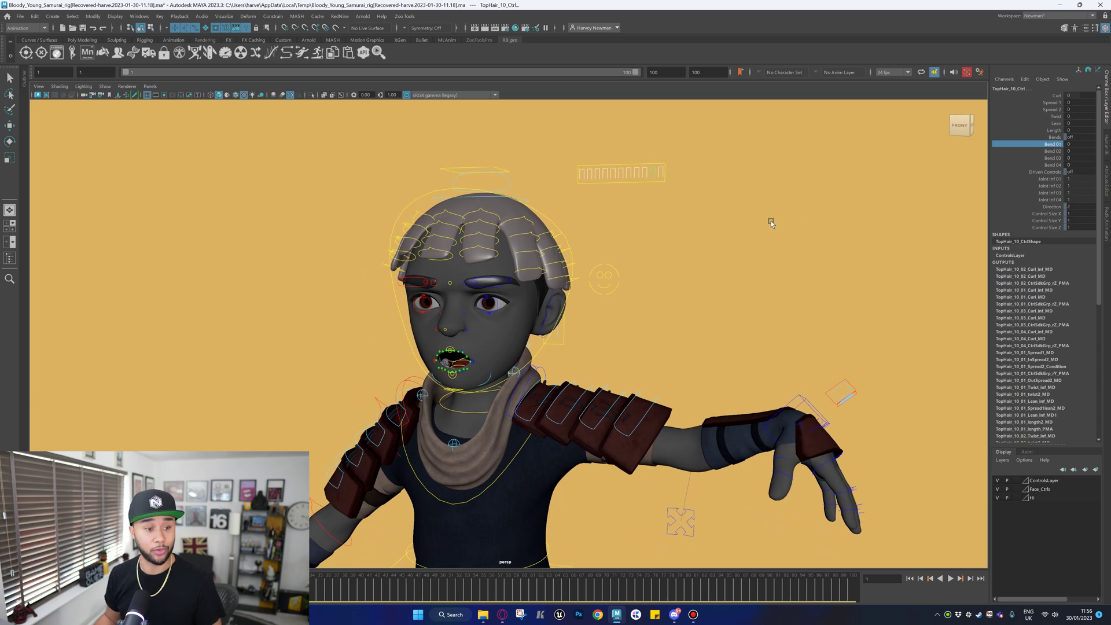
pyautogui.keyDown('alt'); pyautogui.moveTo(714, 267); pyautogui.dragTo(767, 266); pyautogui.keyUp('alt')
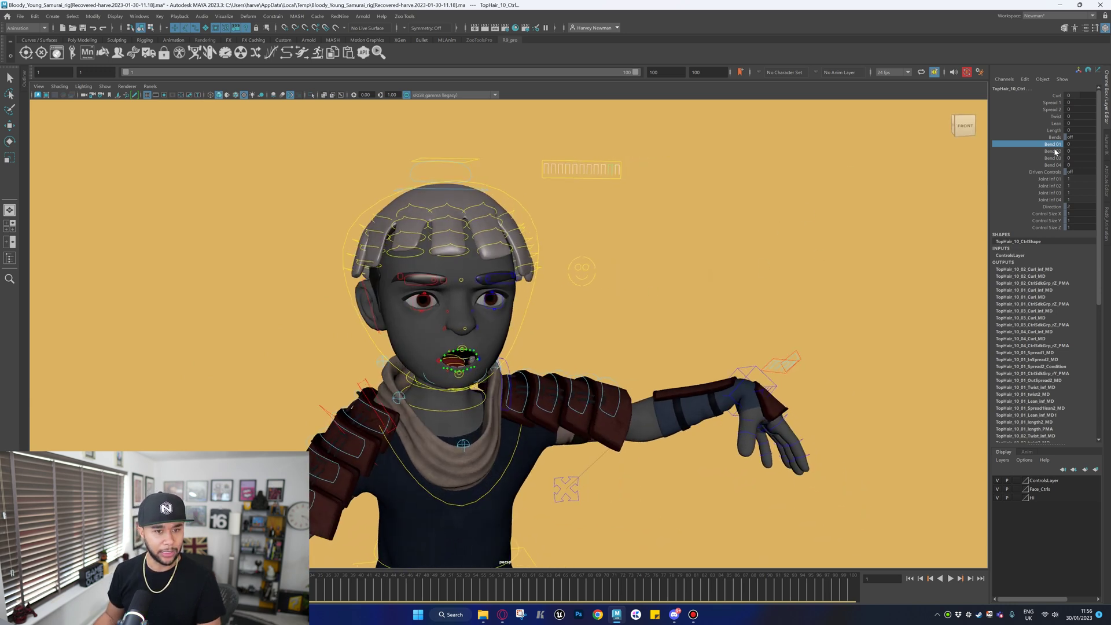
pyautogui.moveTo(1053, 151); pyautogui.dragTo(1053, 158)
pyautogui.moveTo(770, 263); pyautogui.dragTo(828, 276, button='middle')
pyautogui.hotkey('ctrl', 'z')
# Select the ponytail's chain controls, try adjusting Rotate X, Y and Z together, and undo the trial changes.
pyautogui.scroll(-1, 866, 290)
pyautogui.scroll(2, 824, 306)
pyautogui.keyDown('alt'); pyautogui.moveTo(809, 305); pyautogui.dragTo(391, 218); pyautogui.keyUp('alt')
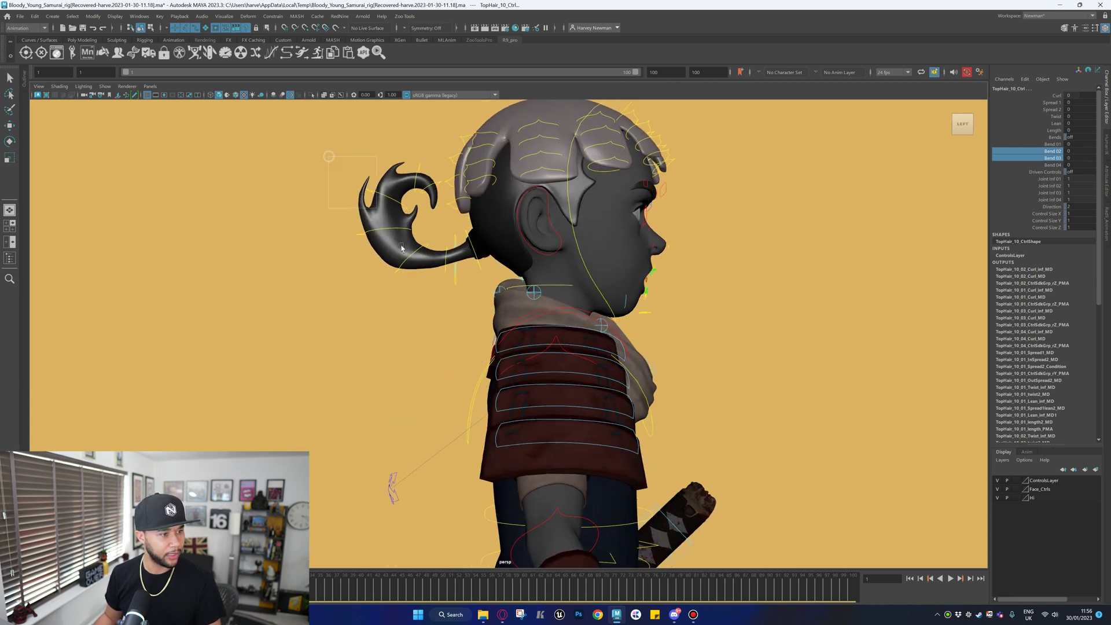
pyautogui.moveTo(425, 293); pyautogui.dragTo(425, 293)
pyautogui.press('w')
pyautogui.moveTo(1059, 117); pyautogui.dragTo(1059, 131)
pyautogui.moveTo(666, 245); pyautogui.dragTo(719, 245, button='middle')
pyautogui.moveTo(703, 249)
pyautogui.mouseDown(button='middle')
pyautogui.moveTo(673, 252)
pyautogui.moveTo(707, 249)
pyautogui.mouseUp(button='middle')
pyautogui.press('w')
pyautogui.press('e')
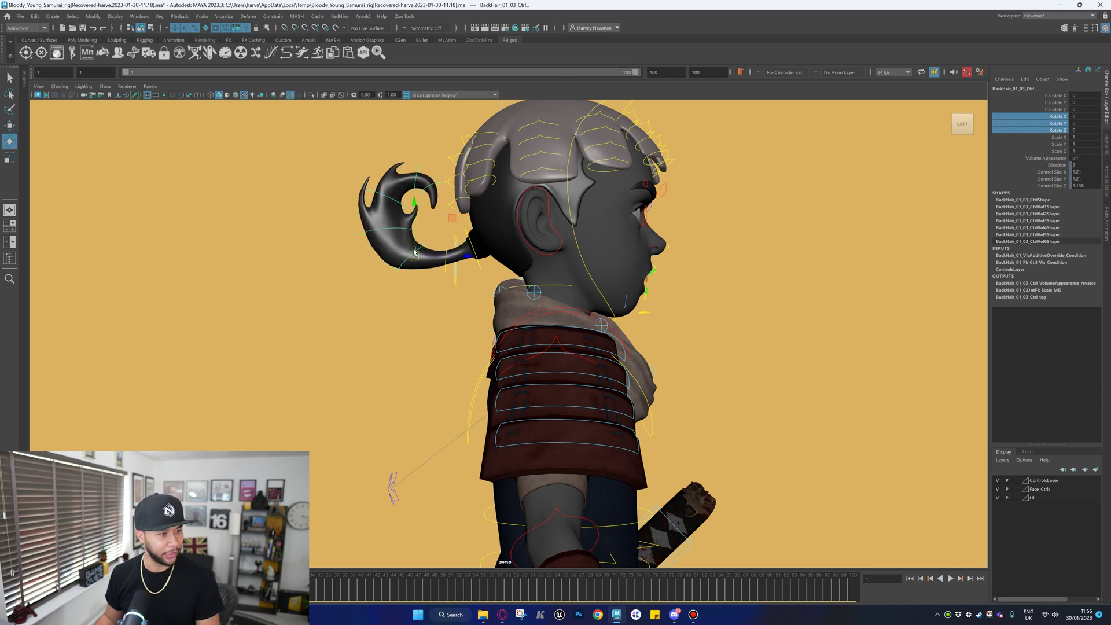
pyautogui.moveTo(463, 244)
pyautogui.mouseDown()
pyautogui.moveTo(448, 230)
pyautogui.moveTo(462, 243)
pyautogui.mouseUp()
pyautogui.hotkey('ctrl', 'z')
# Select the back-hair master control and go through its Spline Effect, spline IK influence and Driven Controls attributes.
pyautogui.keyDown('alt'); pyautogui.moveTo(499, 276); pyautogui.dragTo(564, 274); pyautogui.keyUp('alt')
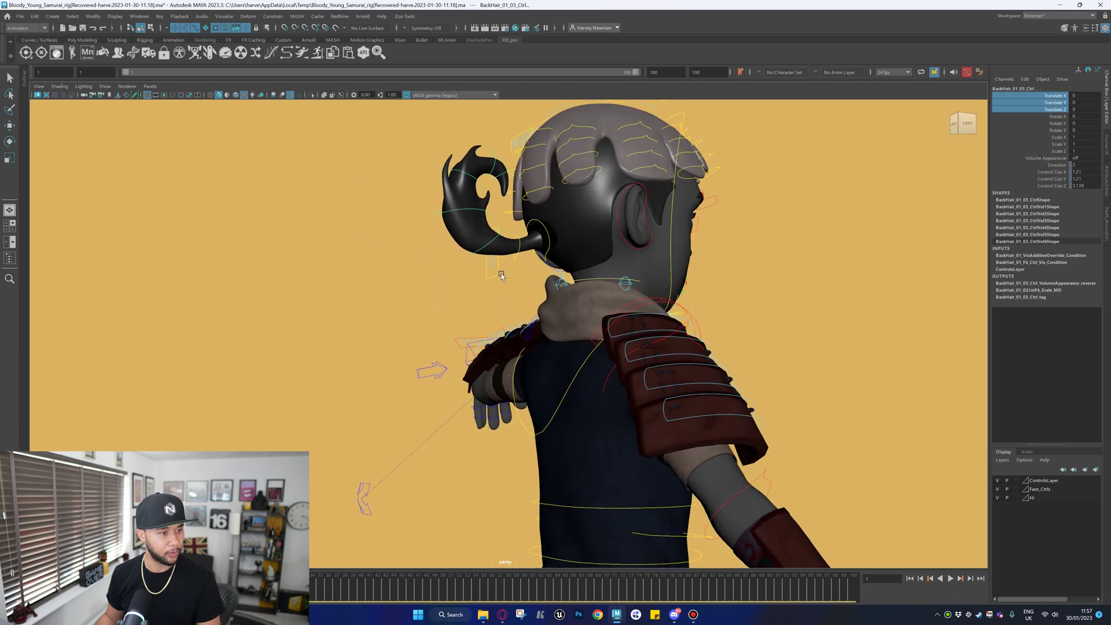
pyautogui.click(501, 277)
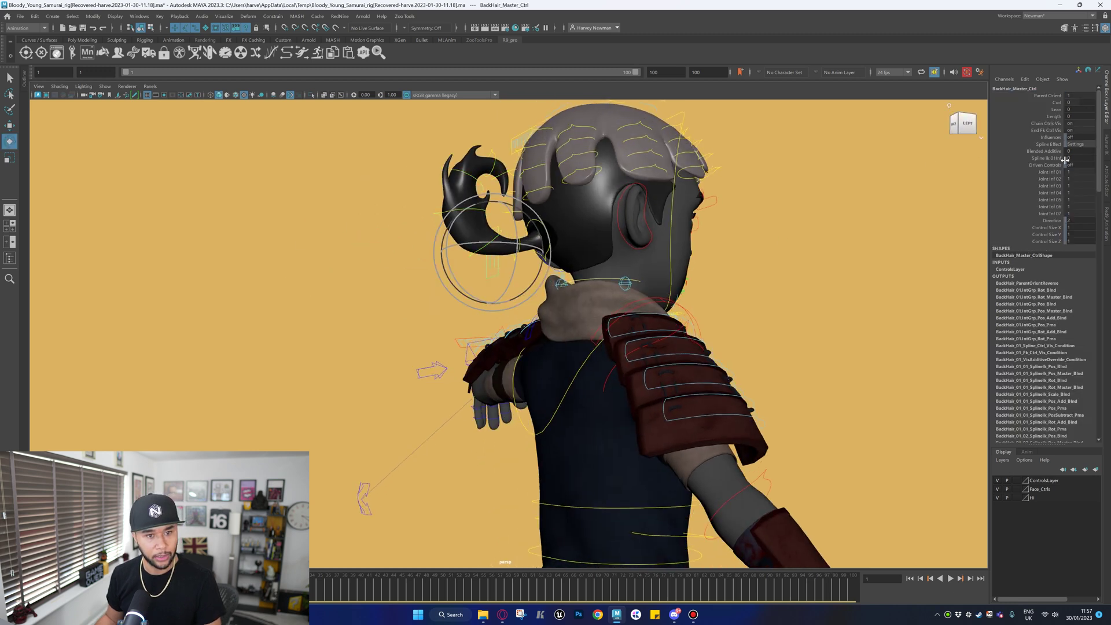
pyautogui.click(1046, 144)
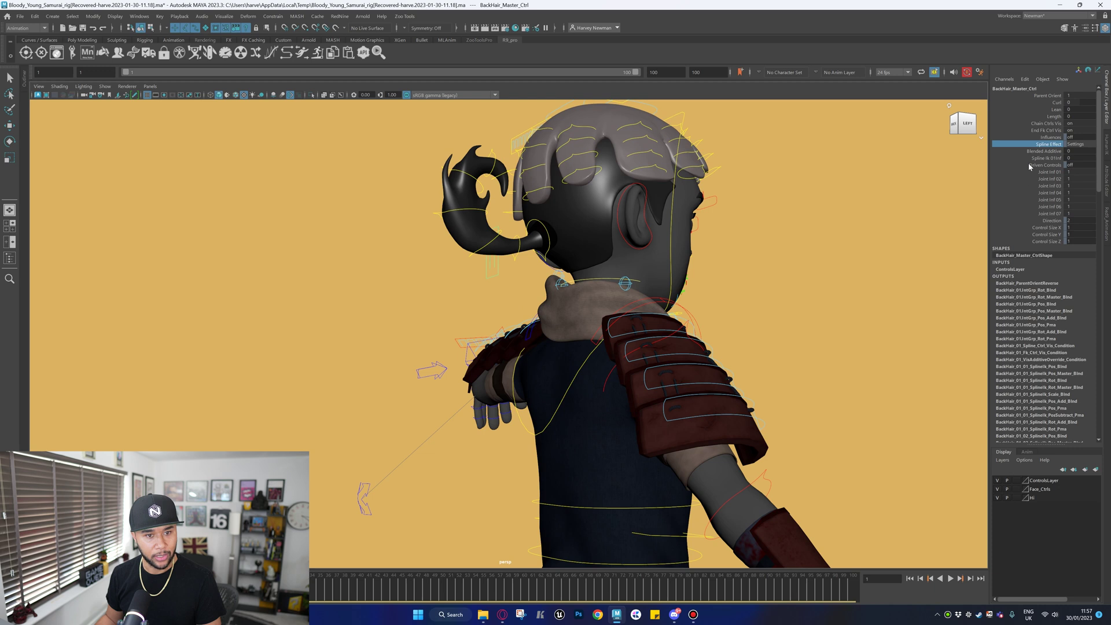
pyautogui.click(1039, 158)
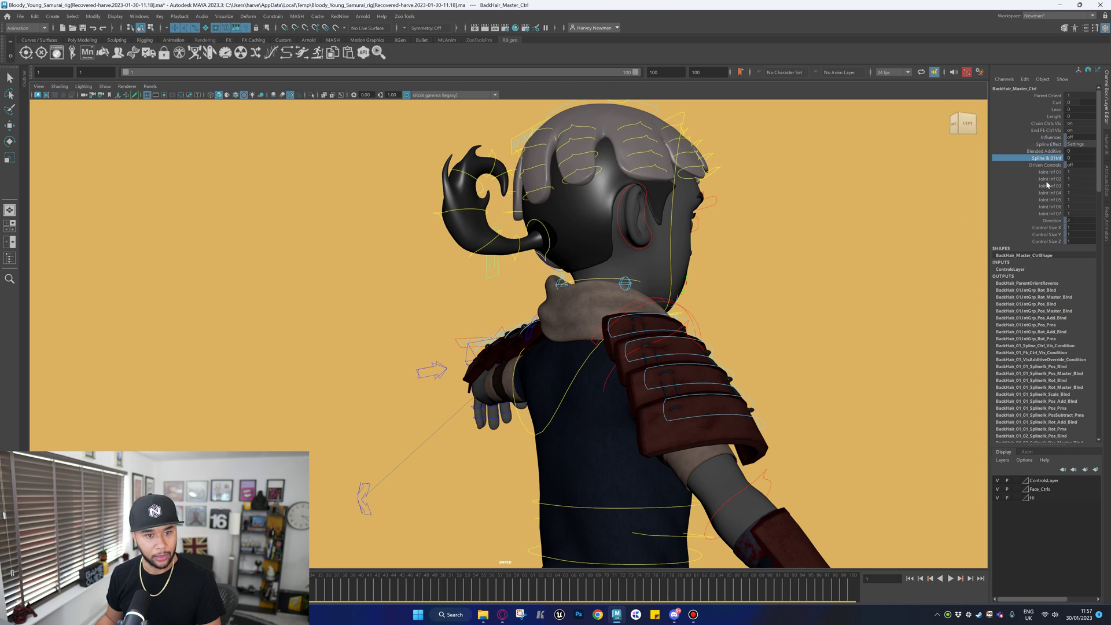
pyautogui.click(1048, 166)
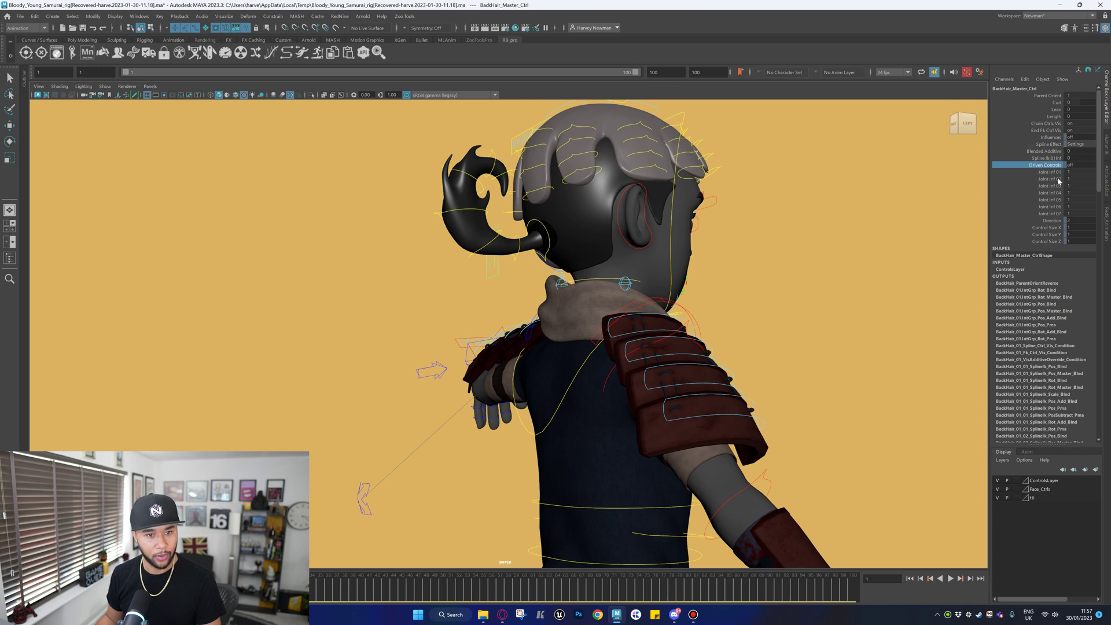
# Set Joint Inf 01 through Joint Inf 07 to 0 on the back-hair master control.
pyautogui.moveTo(1048, 172); pyautogui.dragTo(1048, 214)
pyautogui.moveTo(911, 251); pyautogui.dragTo(940, 255, button='middle')
pyautogui.moveTo(791, 256); pyautogui.dragTo(837, 229, button='middle')
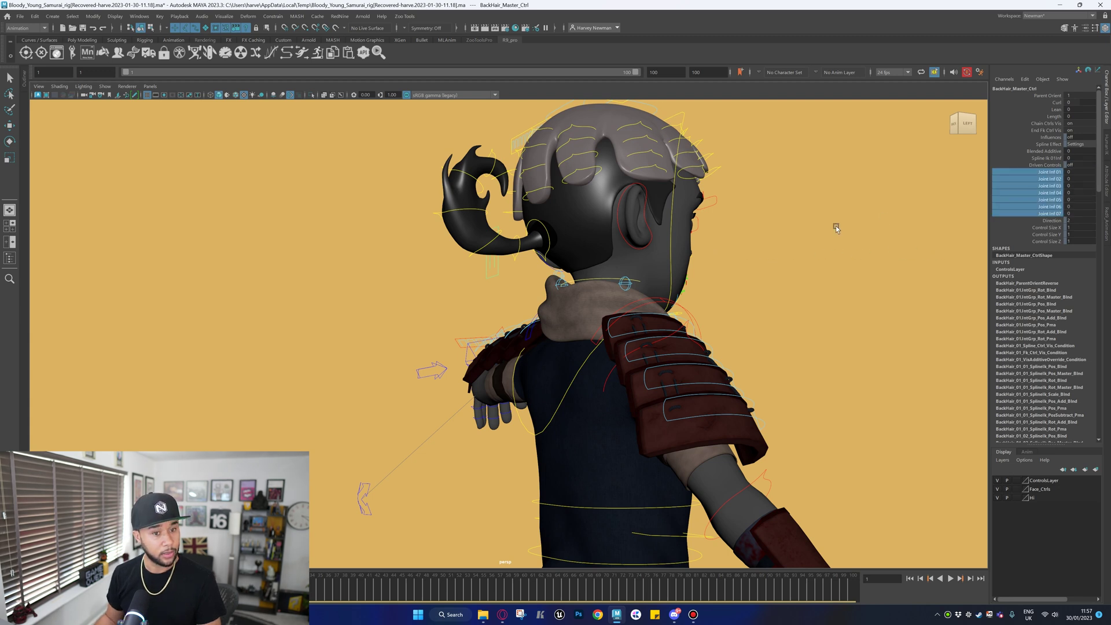
# Try Curl on the back-hair master control and go through its Lean, Length and Parent Orient attributes.
pyautogui.click(1053, 103)
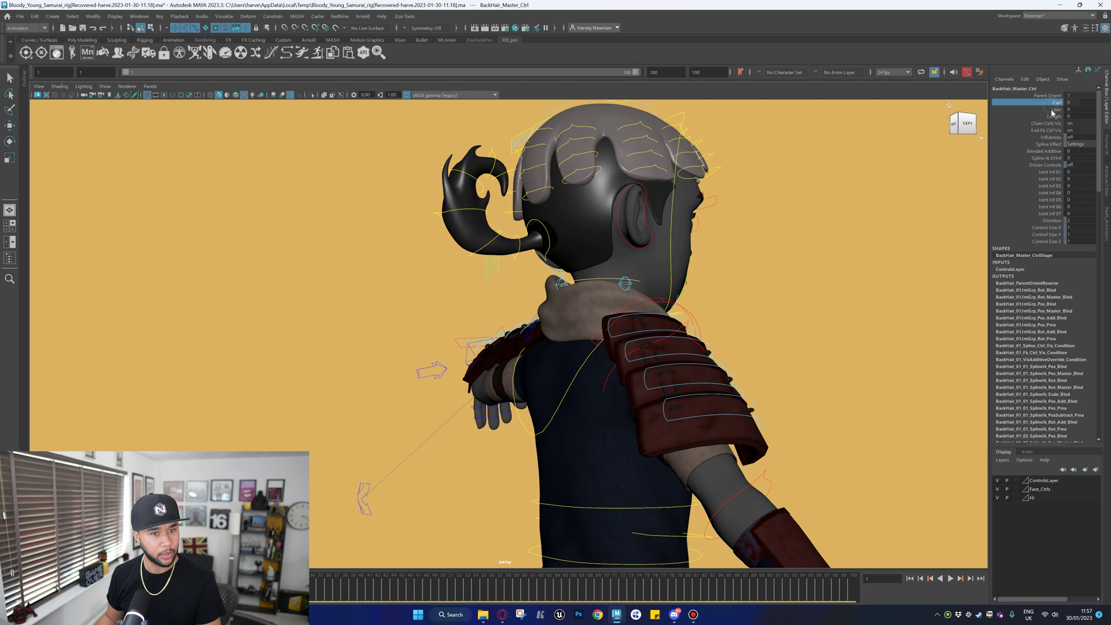
pyautogui.moveTo(893, 208); pyautogui.dragTo(943, 151, button='middle')
pyautogui.click(1055, 110)
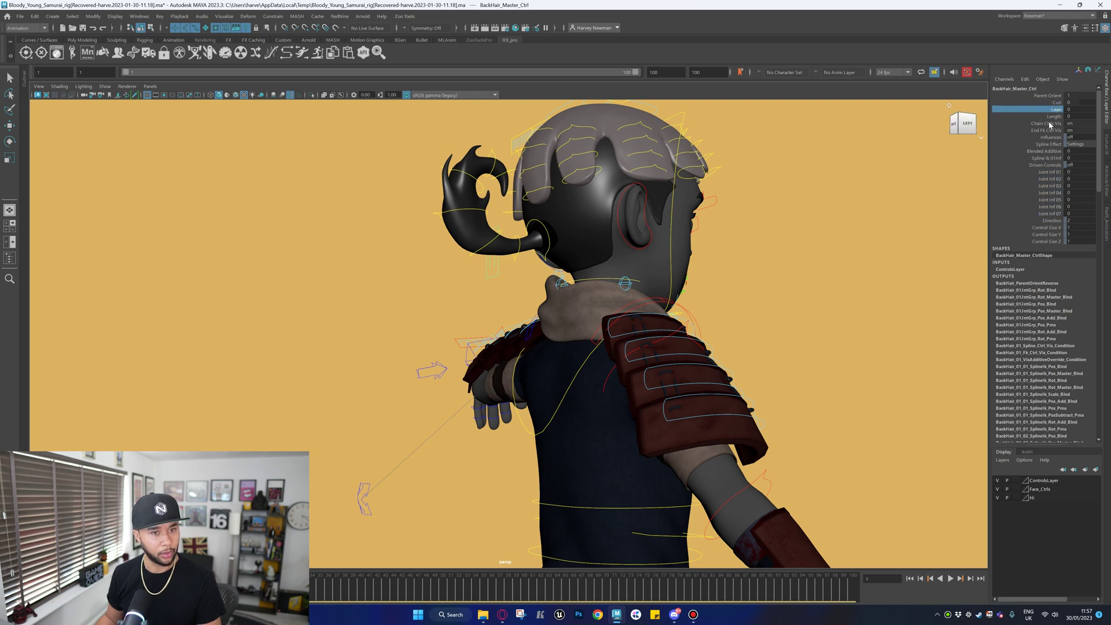
pyautogui.click(1054, 116)
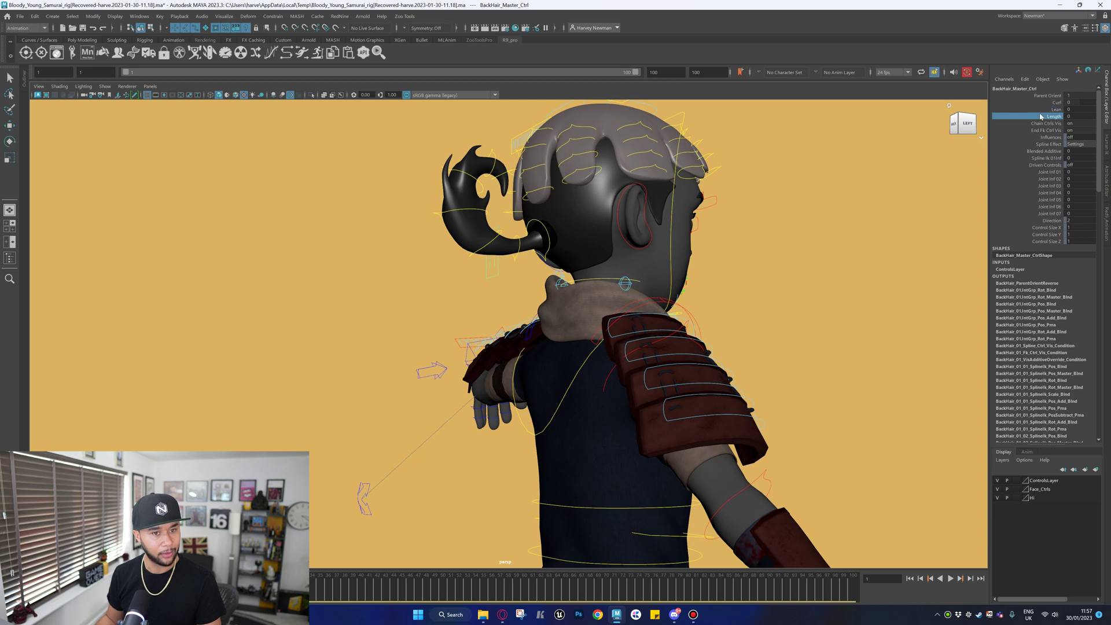
pyautogui.click(1049, 95)
pyautogui.keyDown('alt'); pyautogui.moveTo(780, 222); pyautogui.dragTo(607, 267); pyautogui.keyUp('alt')
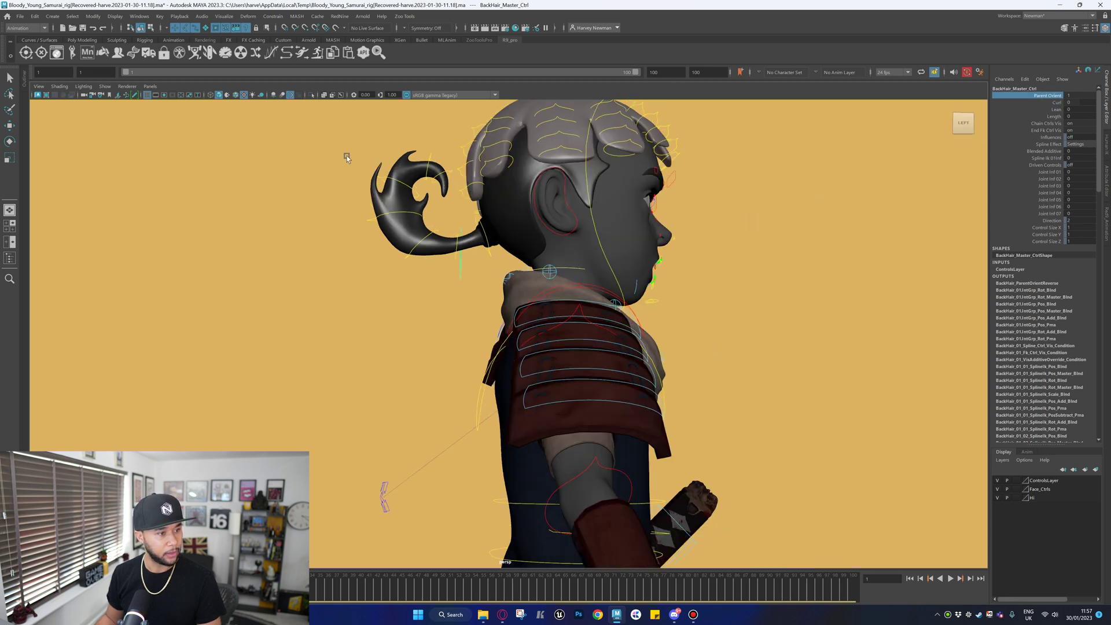
# Select the ponytail's chain controls with the Rotate tool and look over the character's upper body.
pyautogui.click(447, 284)
pyautogui.press('e')
pyautogui.moveTo(660, 293)
pyautogui.mouseDown(button='middle')
pyautogui.moveTo(731, 296)
pyautogui.moveTo(662, 304)
pyautogui.mouseUp(button='middle')
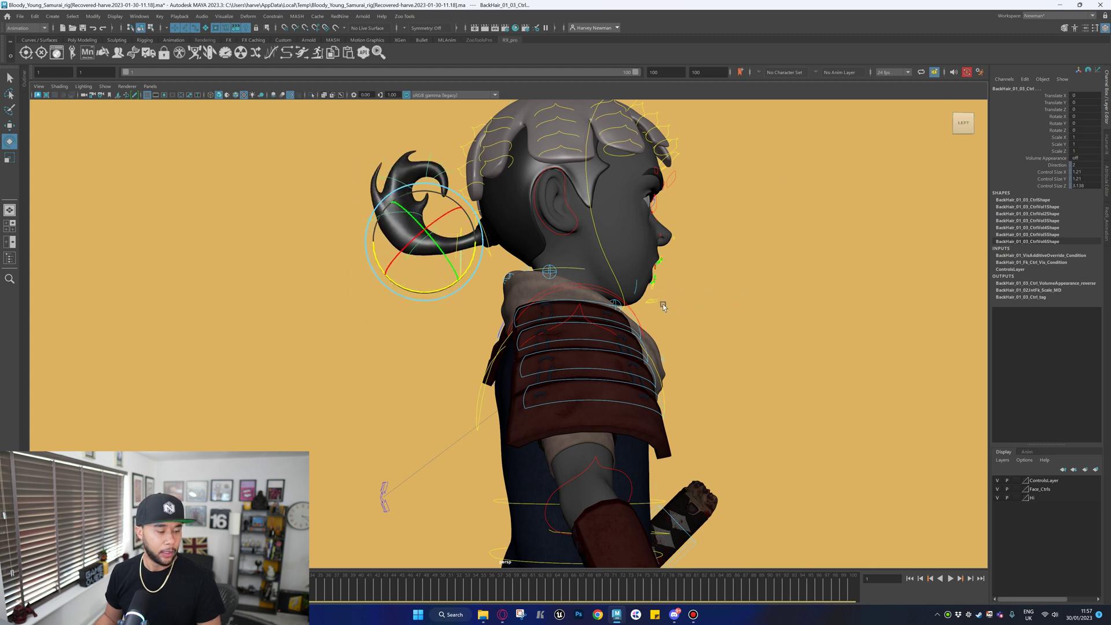
pyautogui.scroll(-1, 662, 307)
pyautogui.keyDown('alt'); pyautogui.moveTo(662, 312); pyautogui.dragTo(665, 402); pyautogui.keyUp('alt')
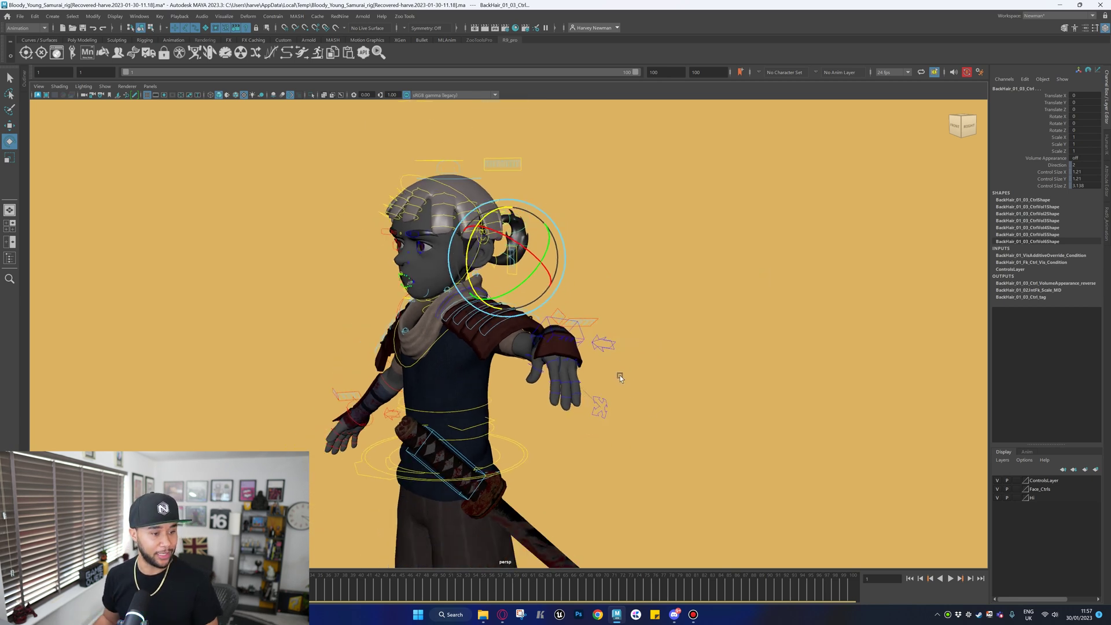
pyautogui.keyDown('alt'); pyautogui.moveTo(622, 370); pyautogui.dragTo(651, 363); pyautogui.keyUp('alt')
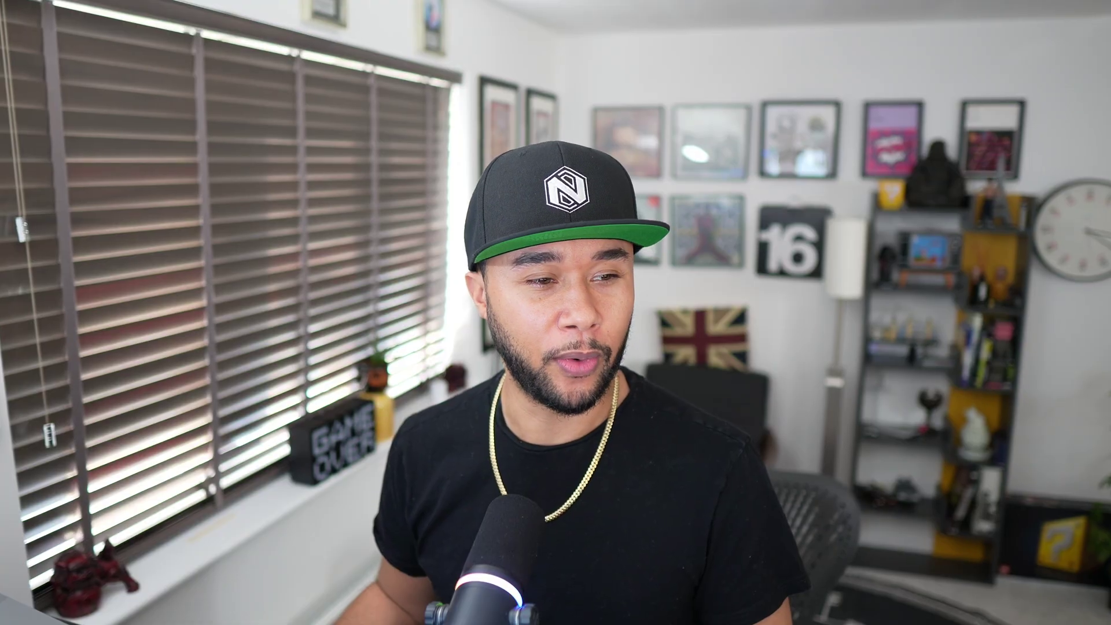